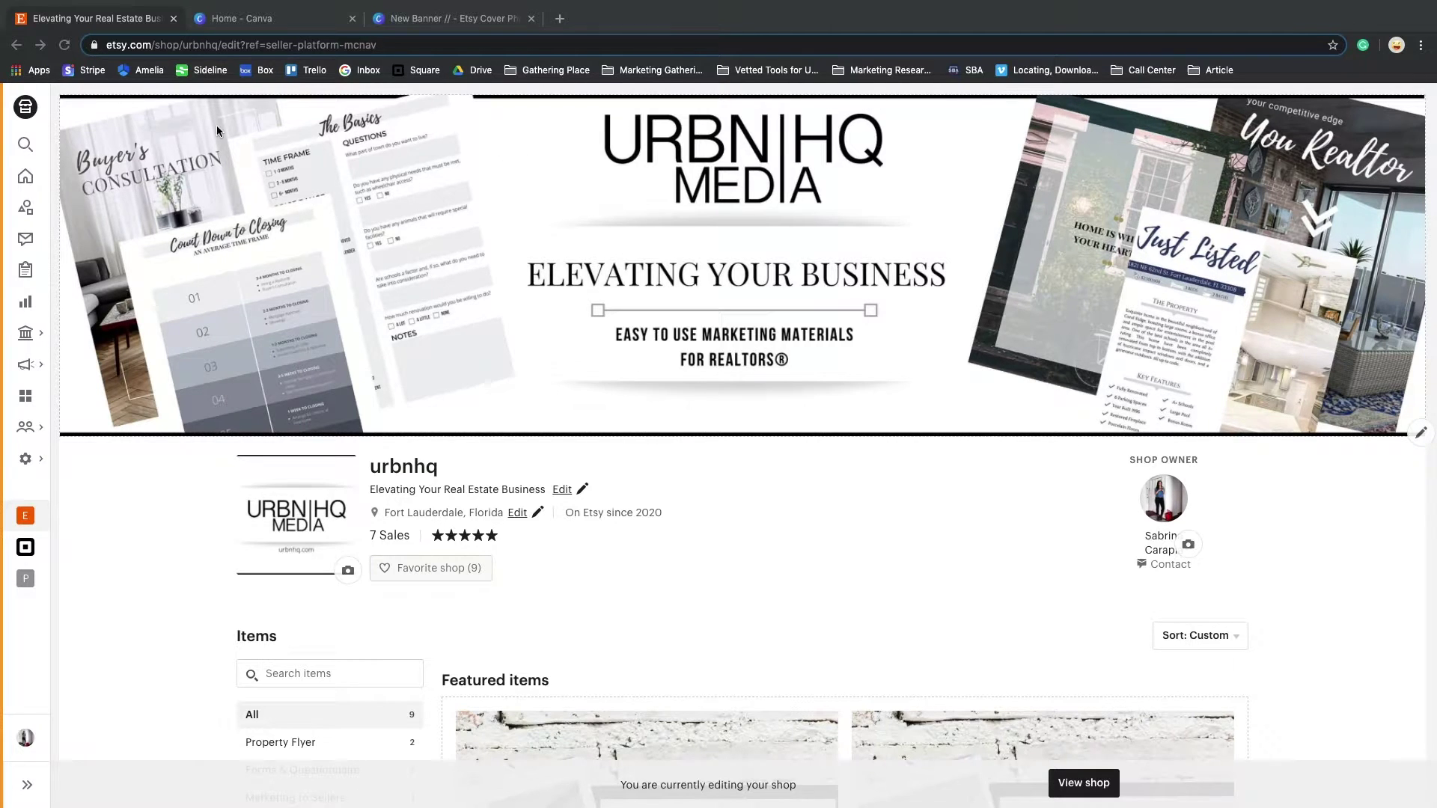
Step: On the Canva home page, replace the previous design search with 'etsy'
left_click(255, 23)
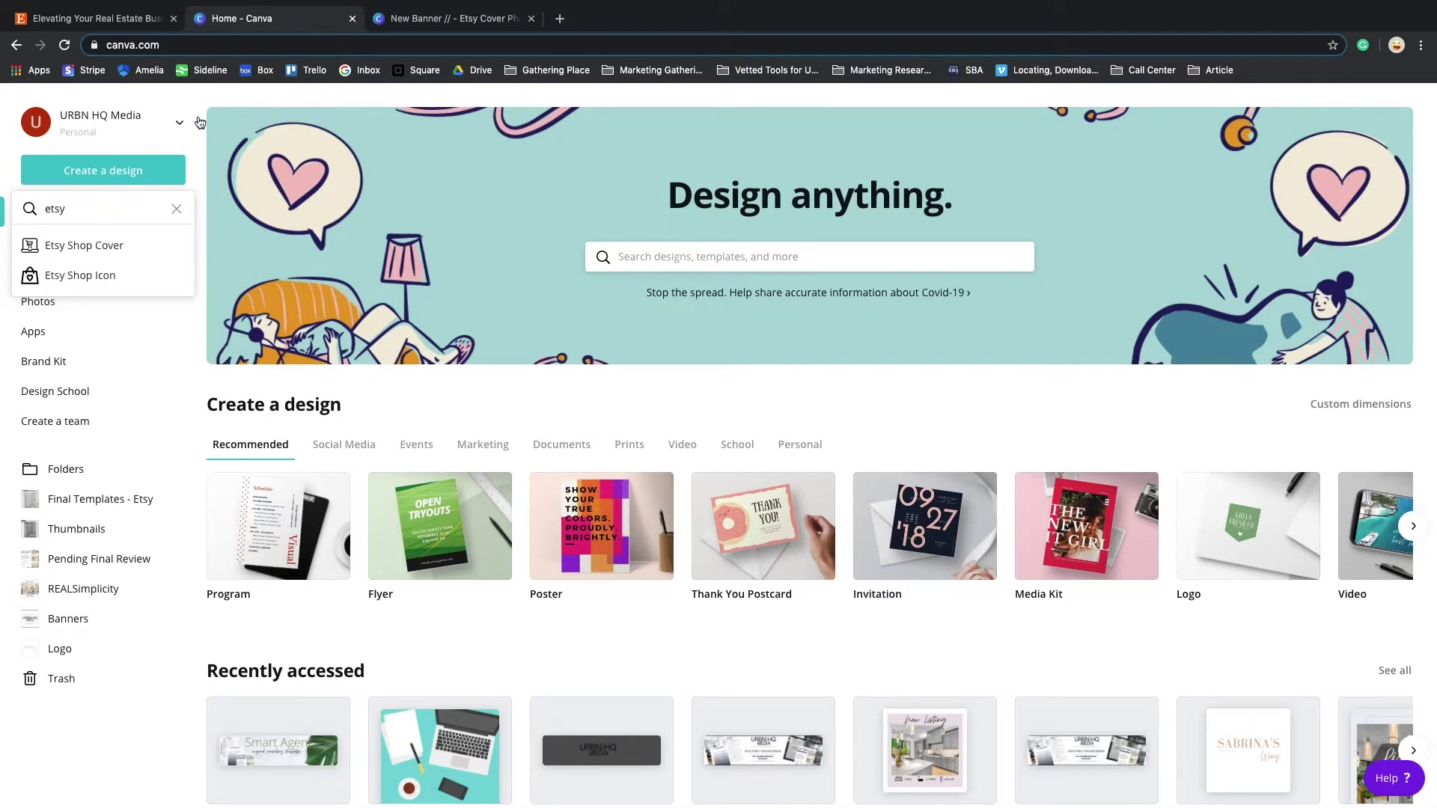
left_click(178, 208)
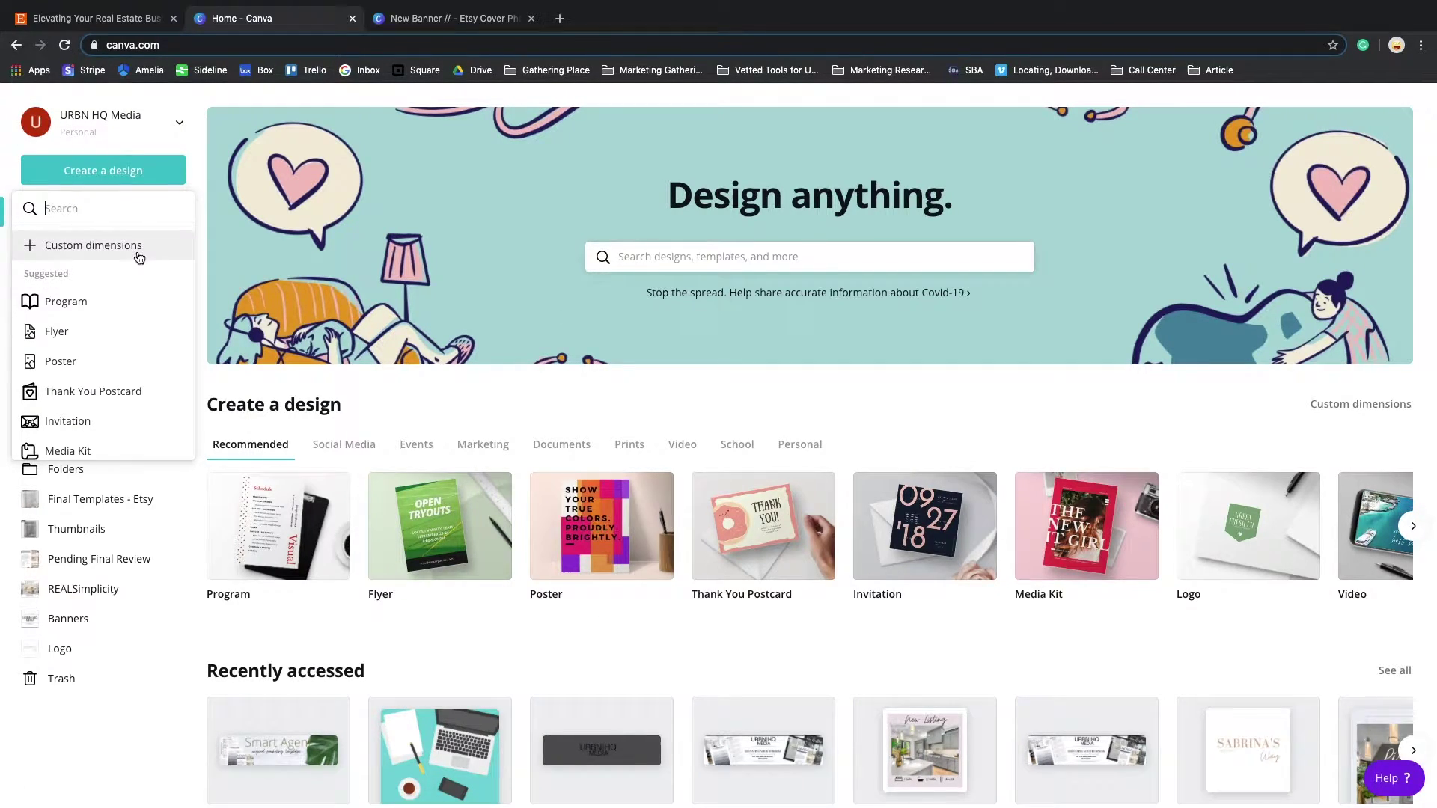
type("etsy")
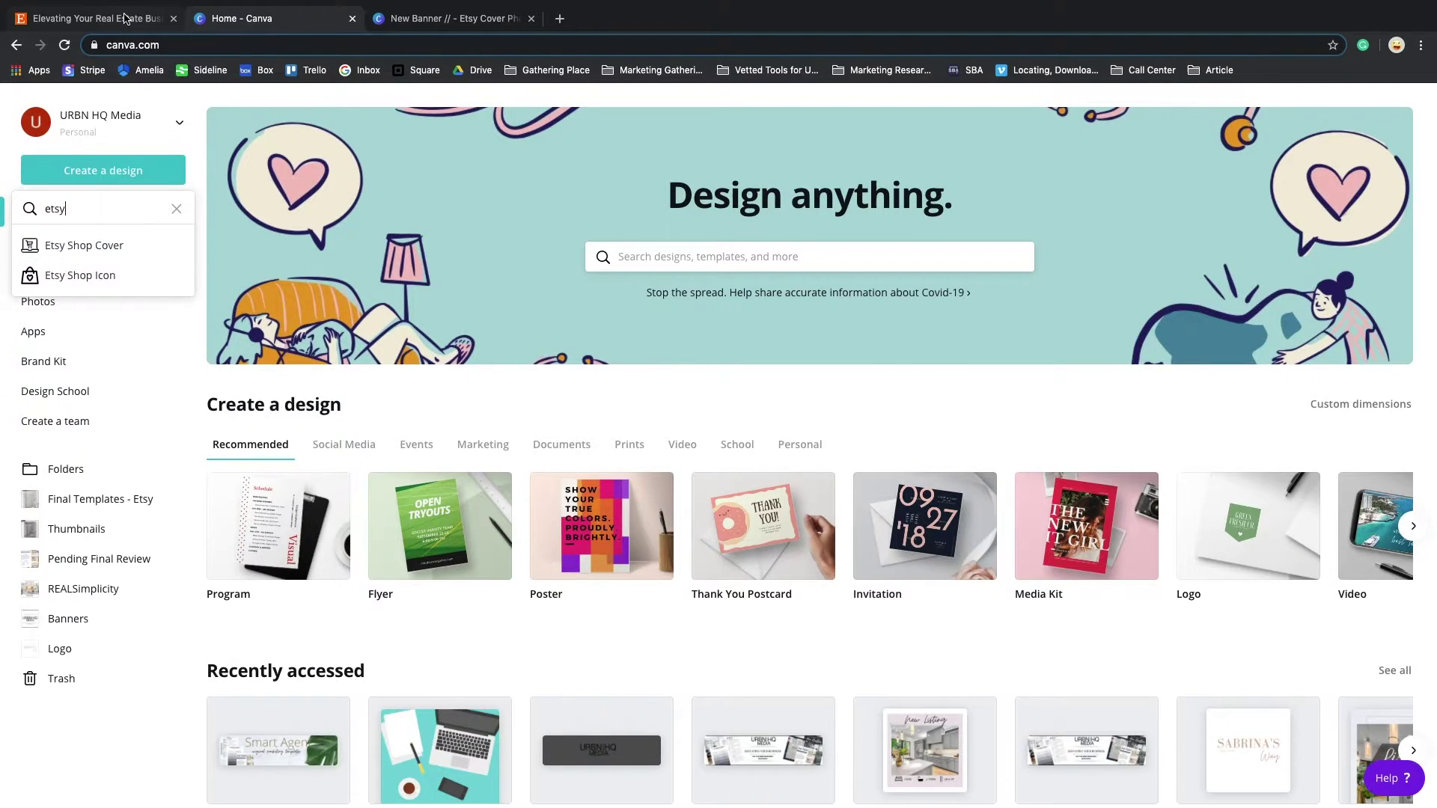
Step: Check the Etsy shop page, then return to the 'etsy' suggestions showing Etsy Shop Cover at 1200 × 300 px
left_click(152, 6)
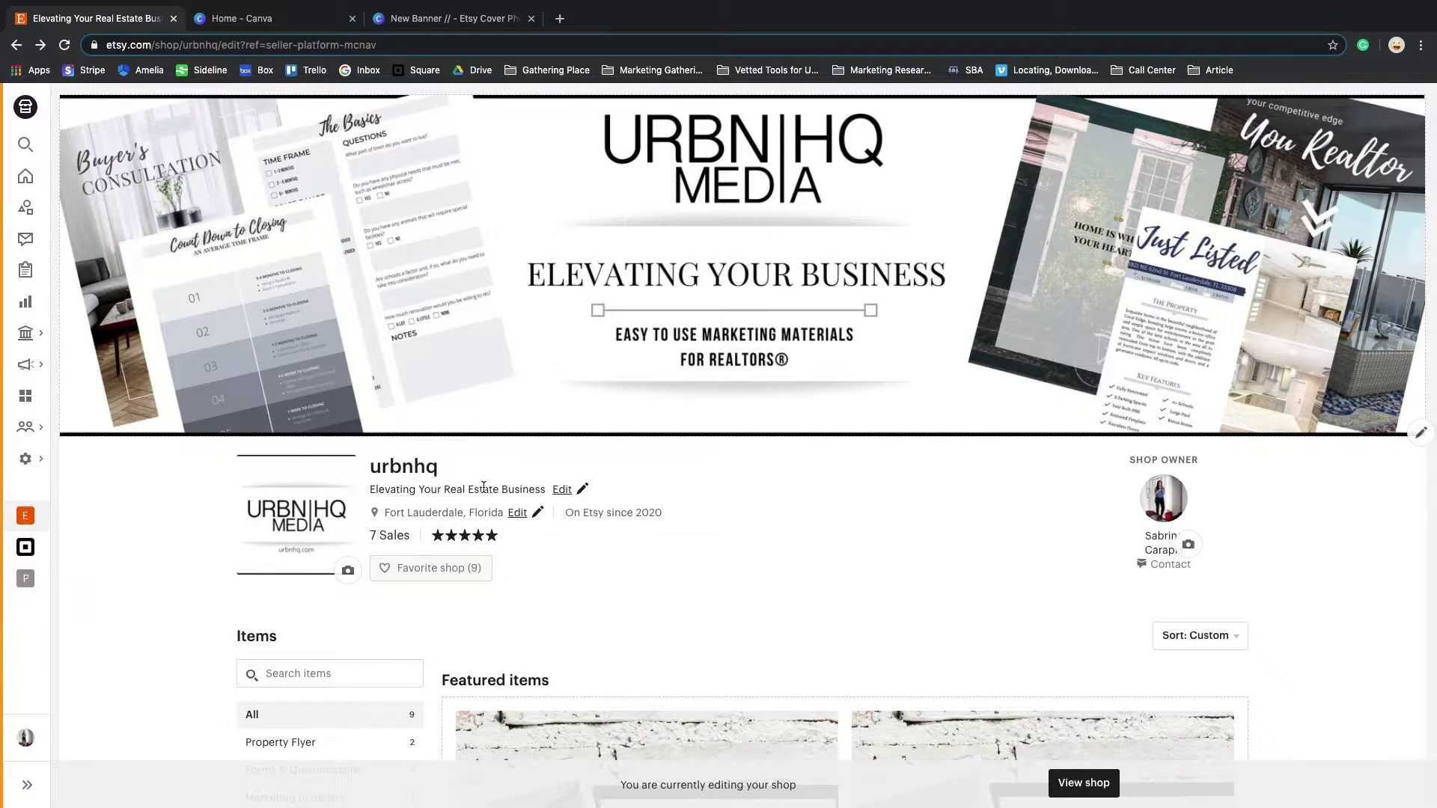
scroll(483, 487, "down", 2)
scroll(483, 479, "up", 2)
left_click(310, 20)
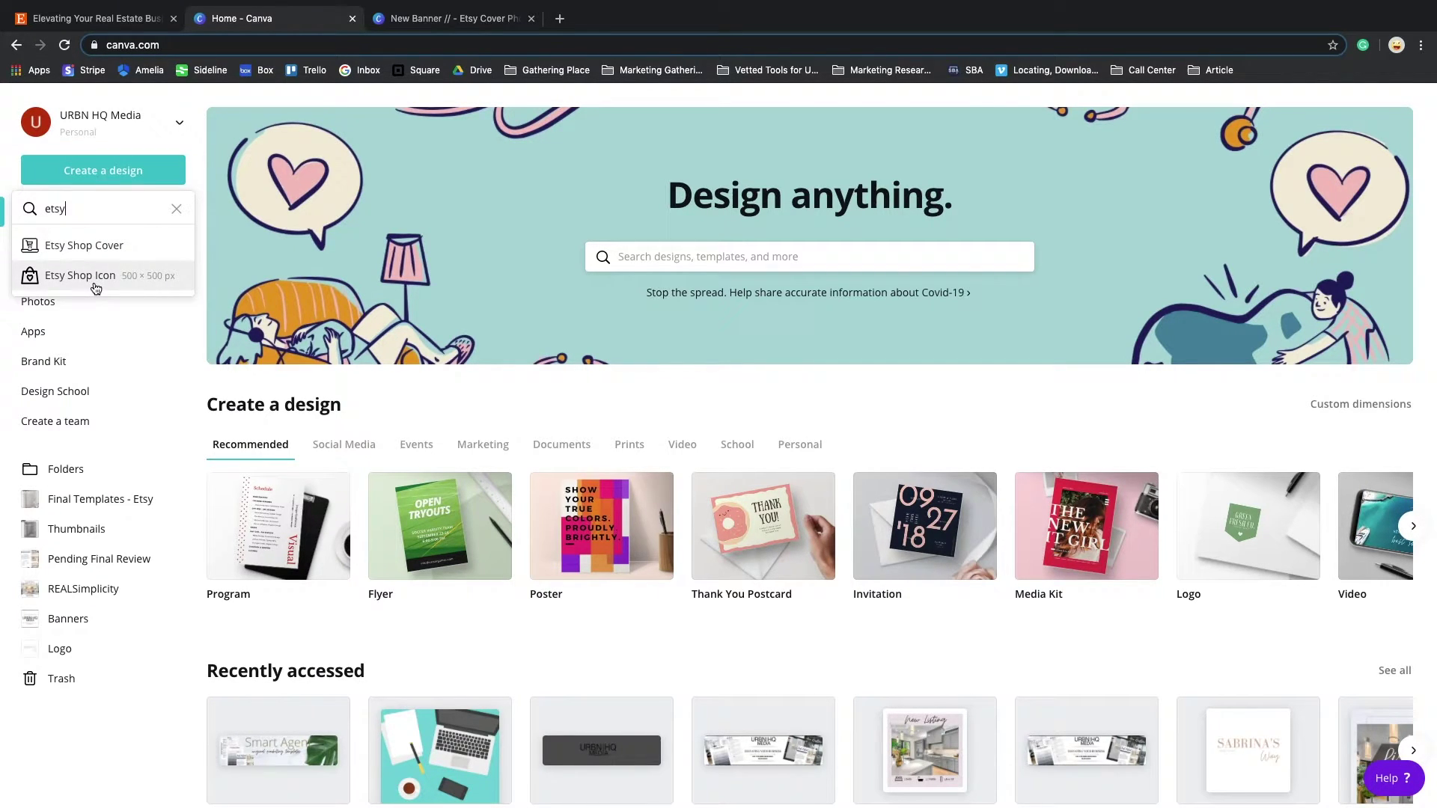
Step: Create a blank Etsy Shop Cover design, comparing it against the New Banner design and the Etsy shop
left_click(104, 241)
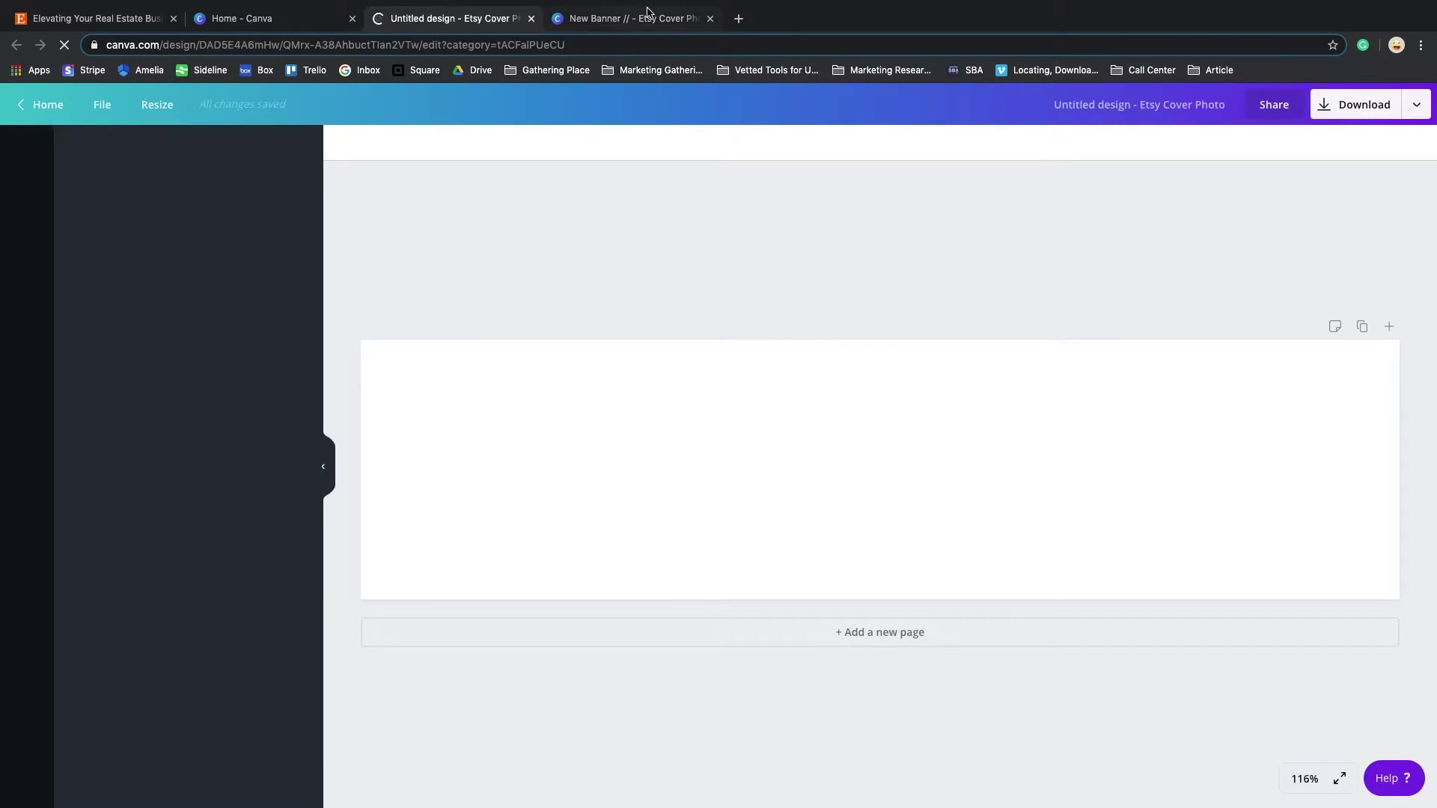
left_click(644, 15)
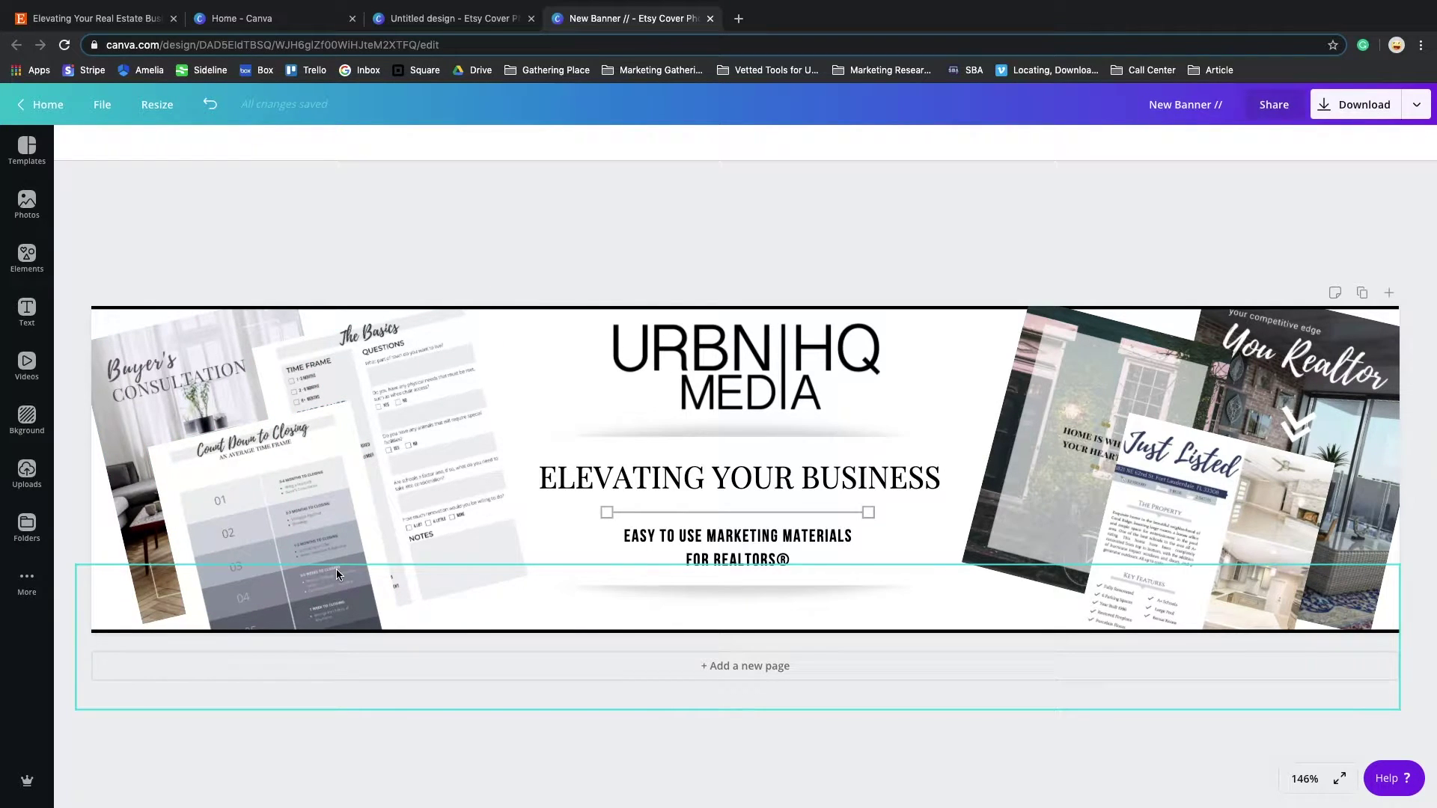
left_click(116, 19)
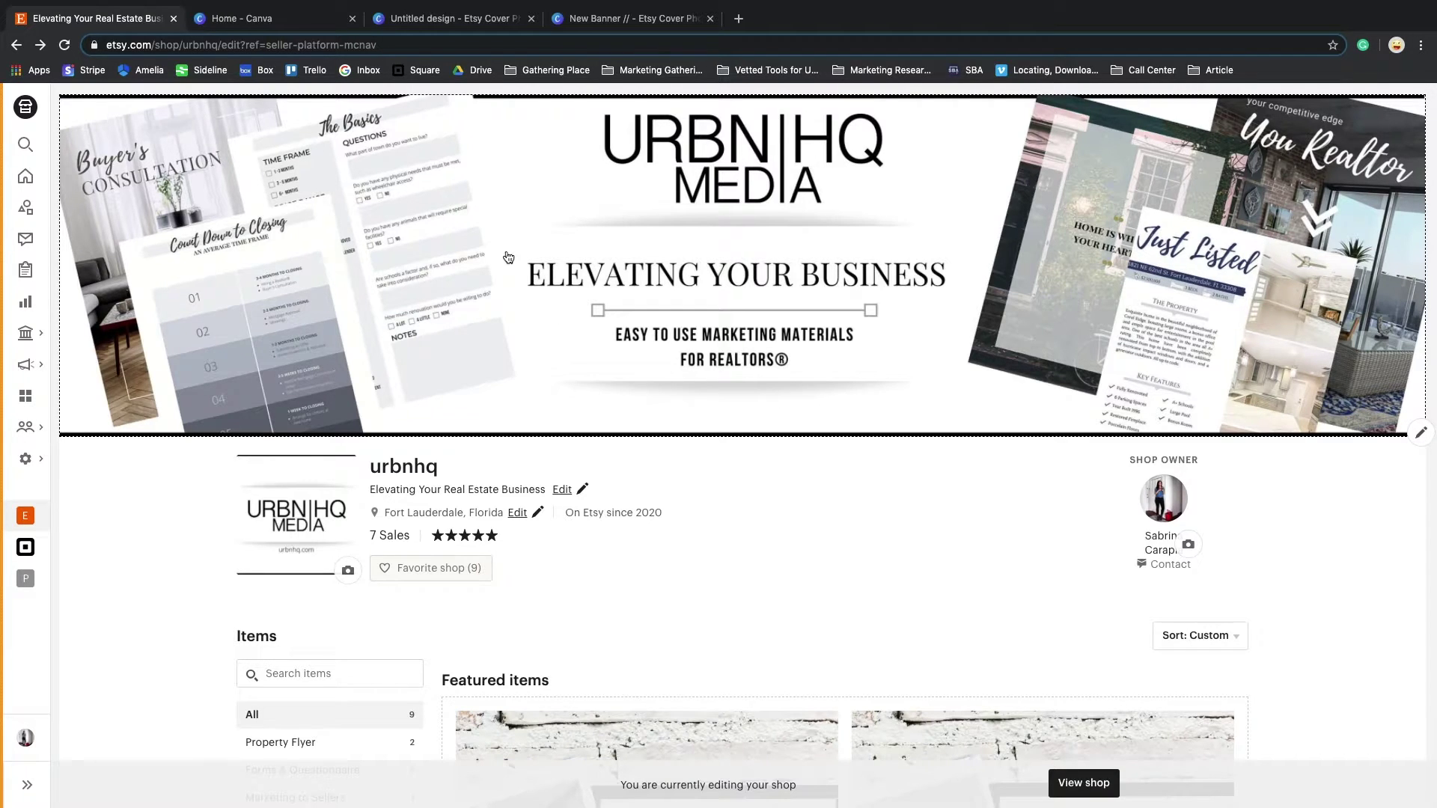
left_click(420, 19)
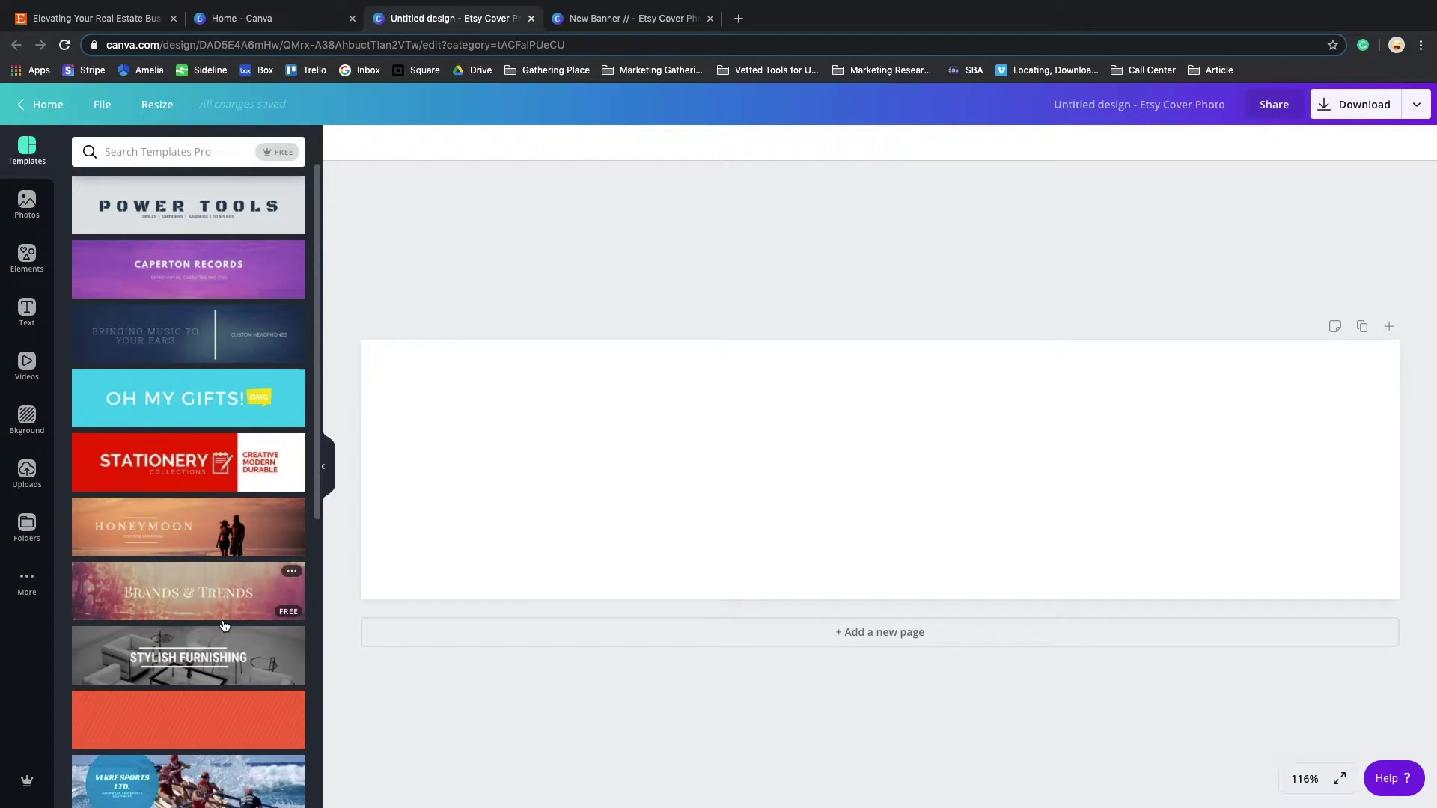
Step: Collapse the Templates list and show the Bkground options for the blank cover
scroll(224, 625, "down", 4)
scroll(223, 625, "down", 10)
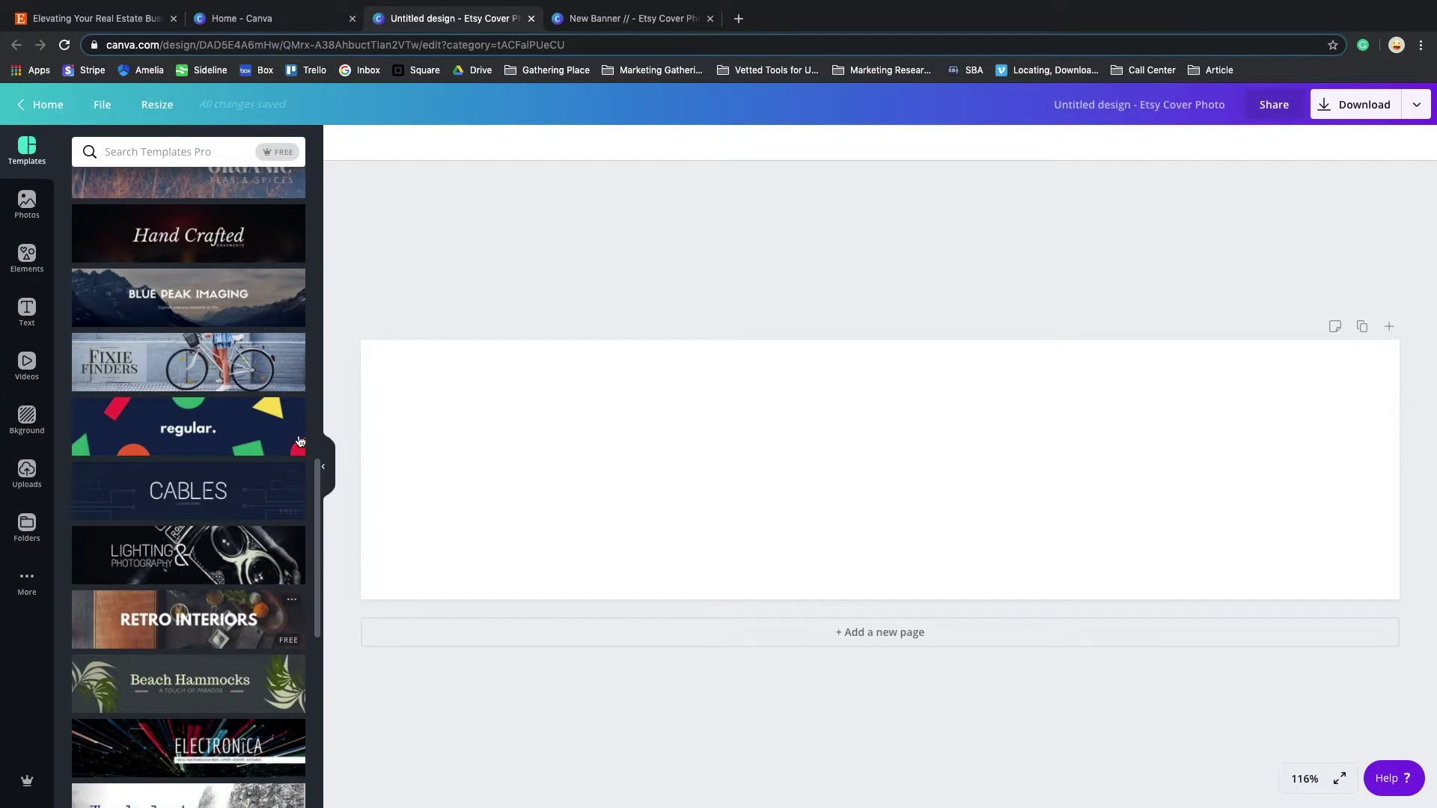
left_click(329, 449)
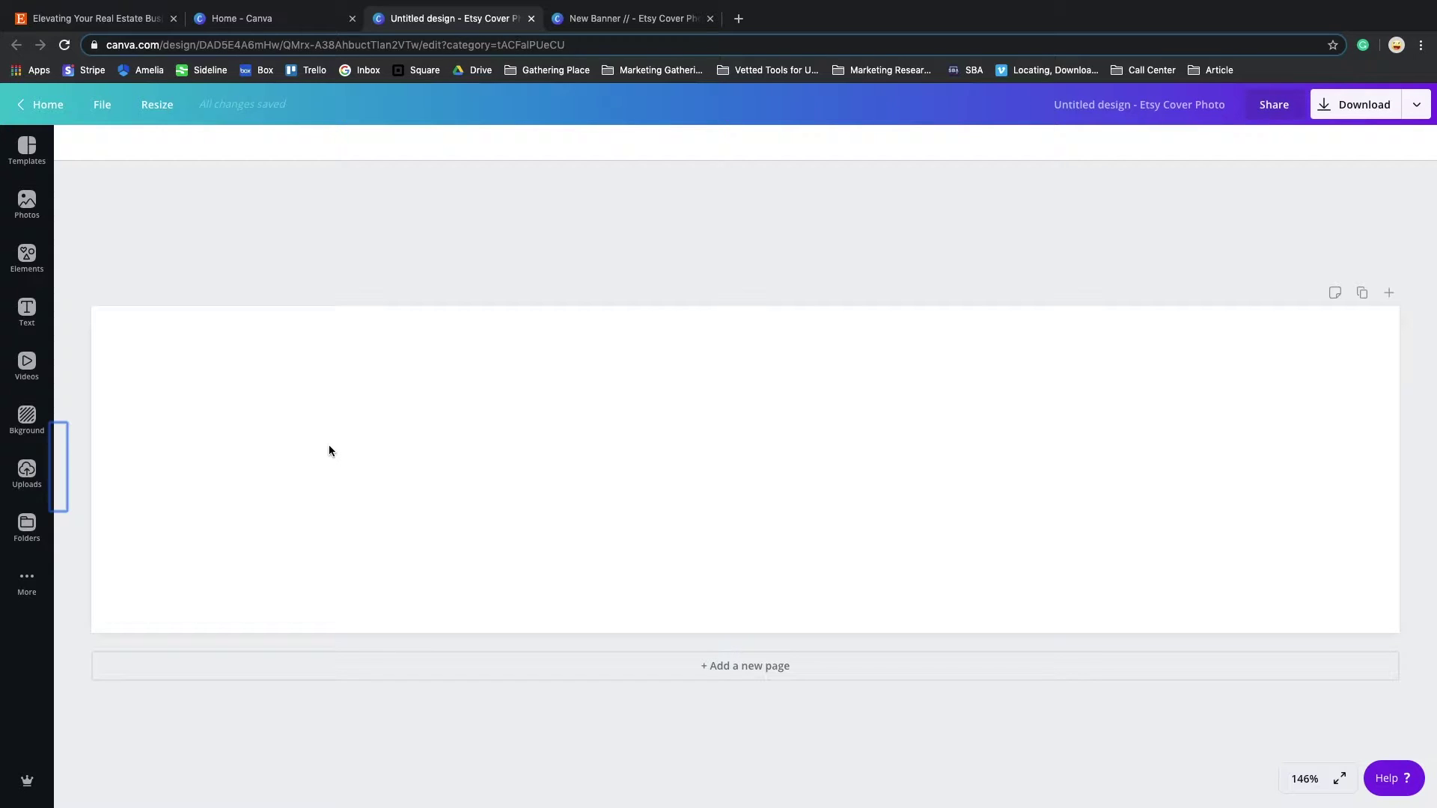
left_click(27, 419)
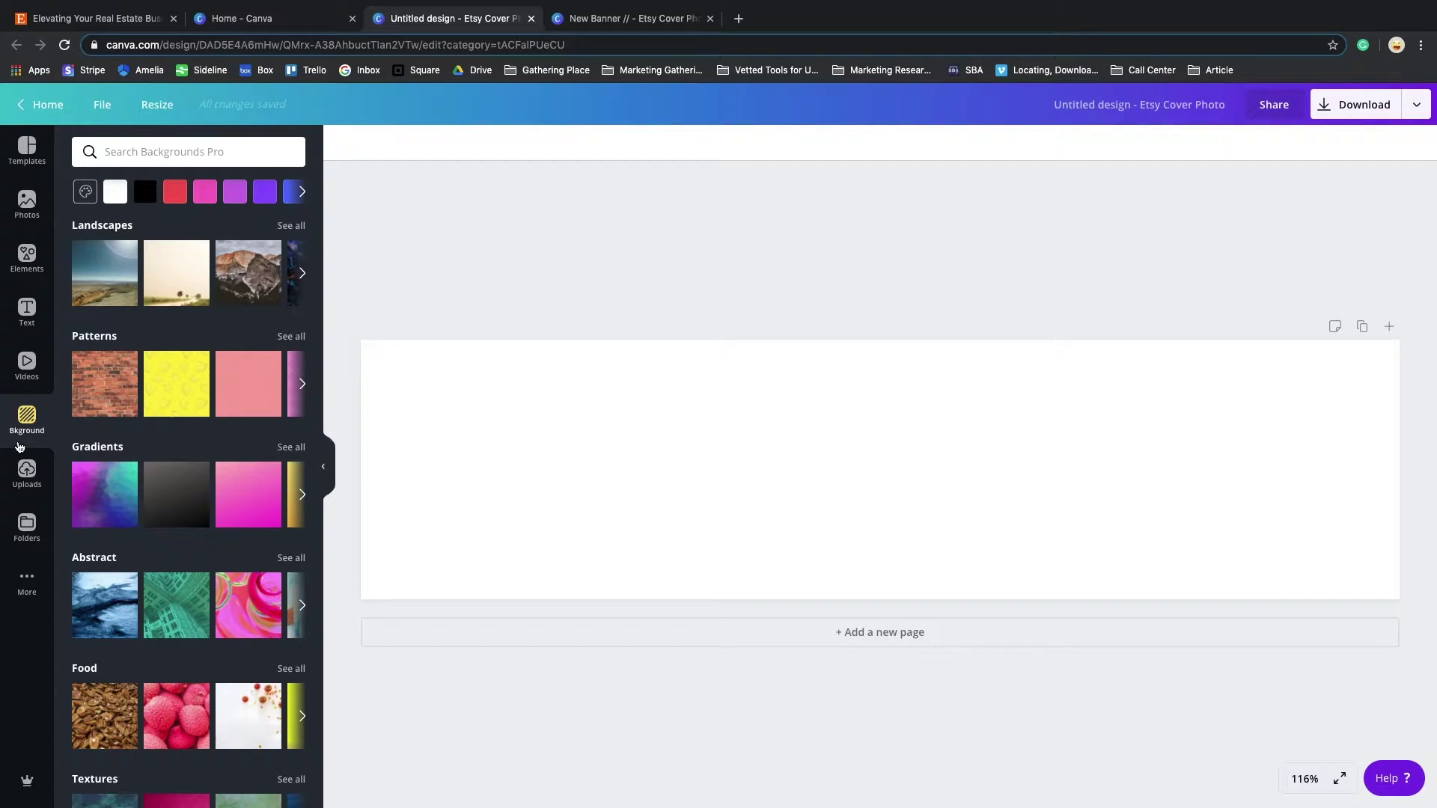
Step: Filter the stock photo library to show only free photos
left_click(31, 202)
left_click(241, 151)
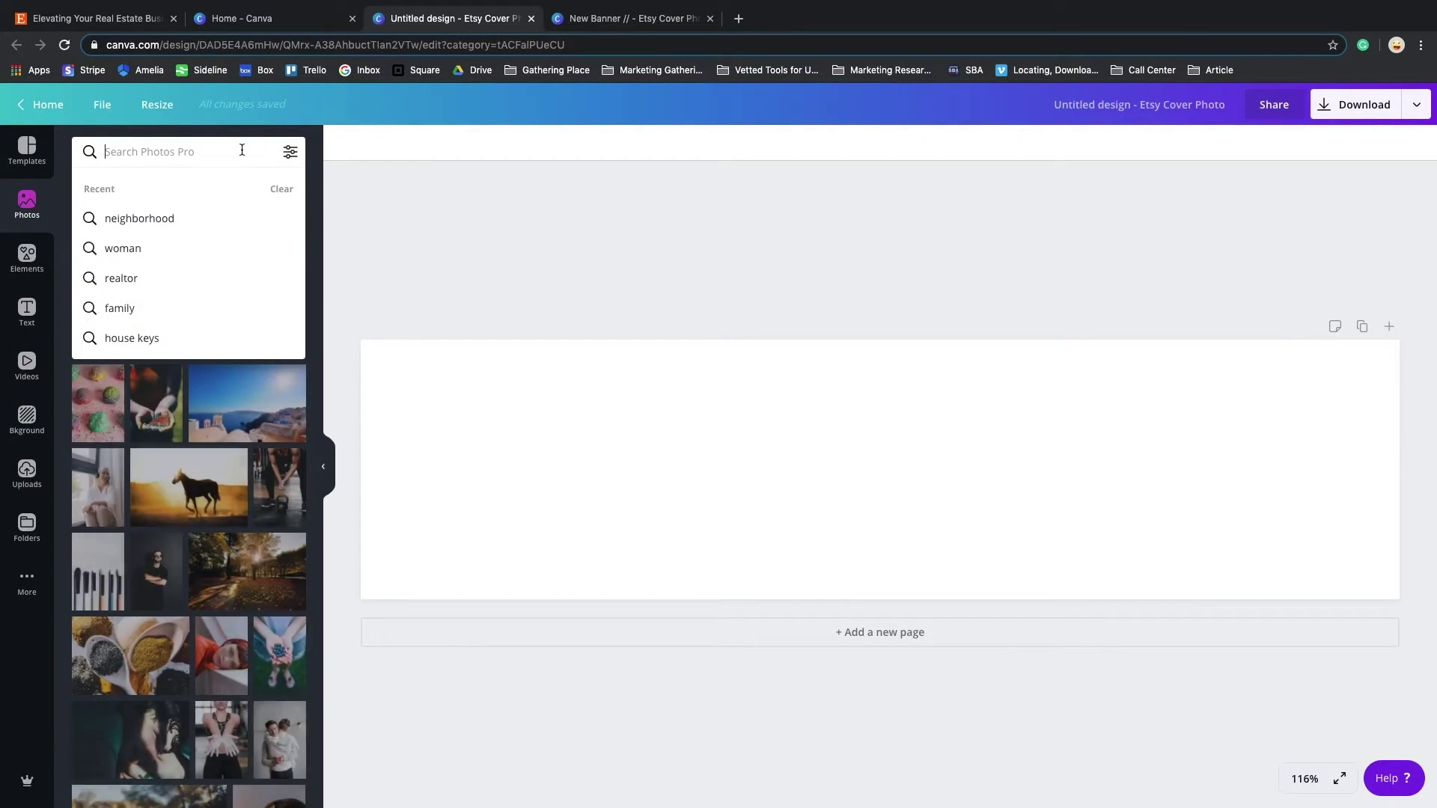
left_click(290, 154)
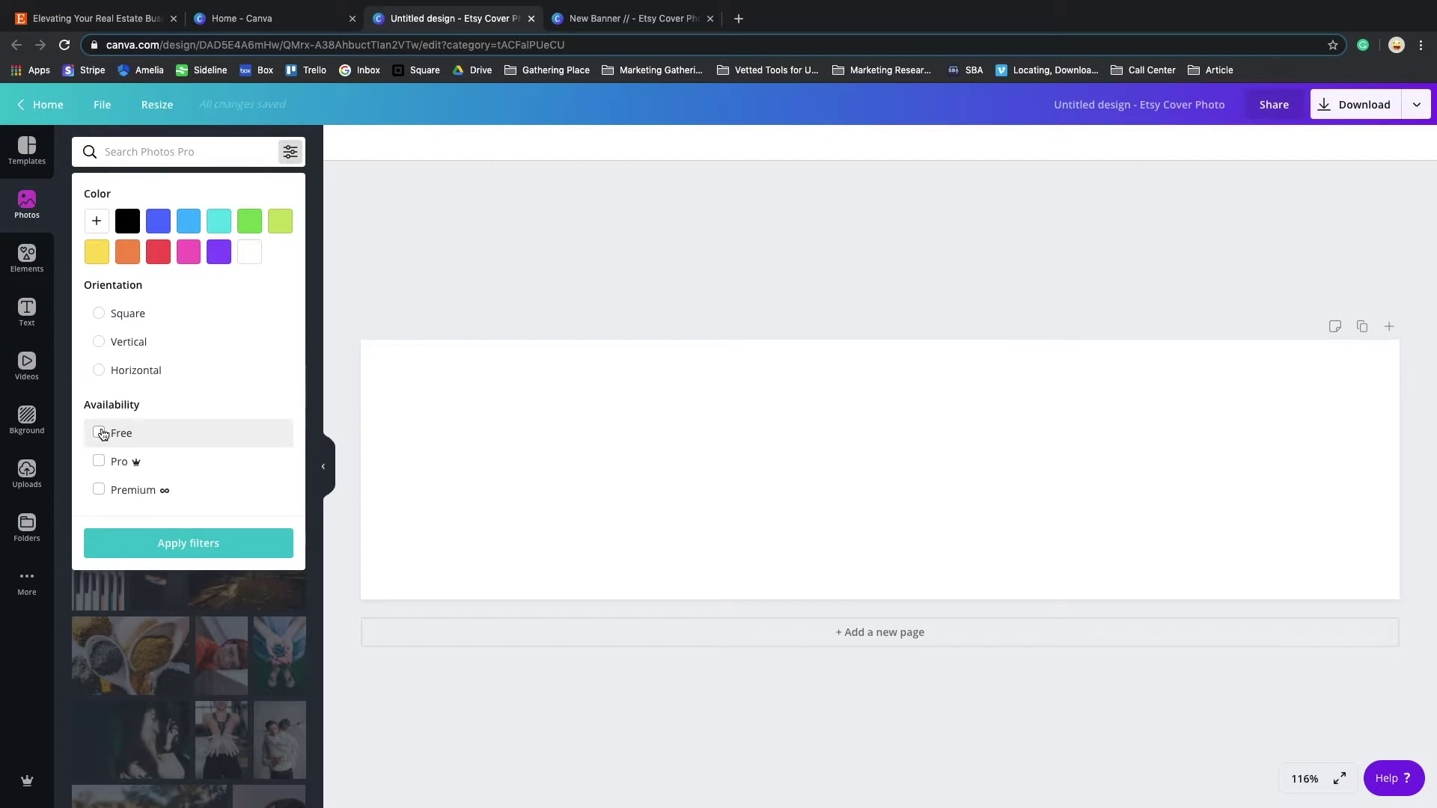
left_click(99, 435)
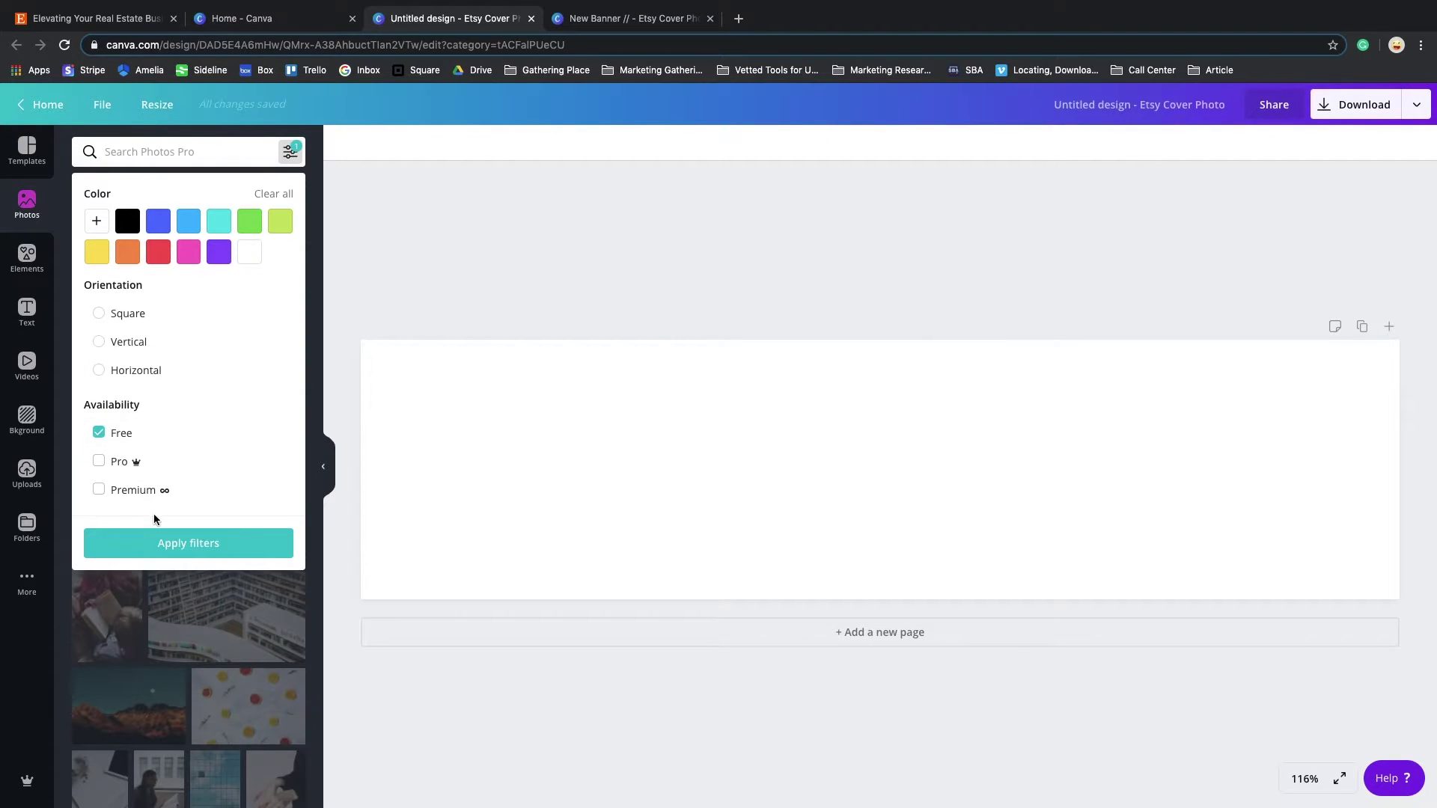
left_click(150, 543)
Step: Place and resize a barbell photo on the cover as a trial, then delete it
scroll(199, 524, "down", 10)
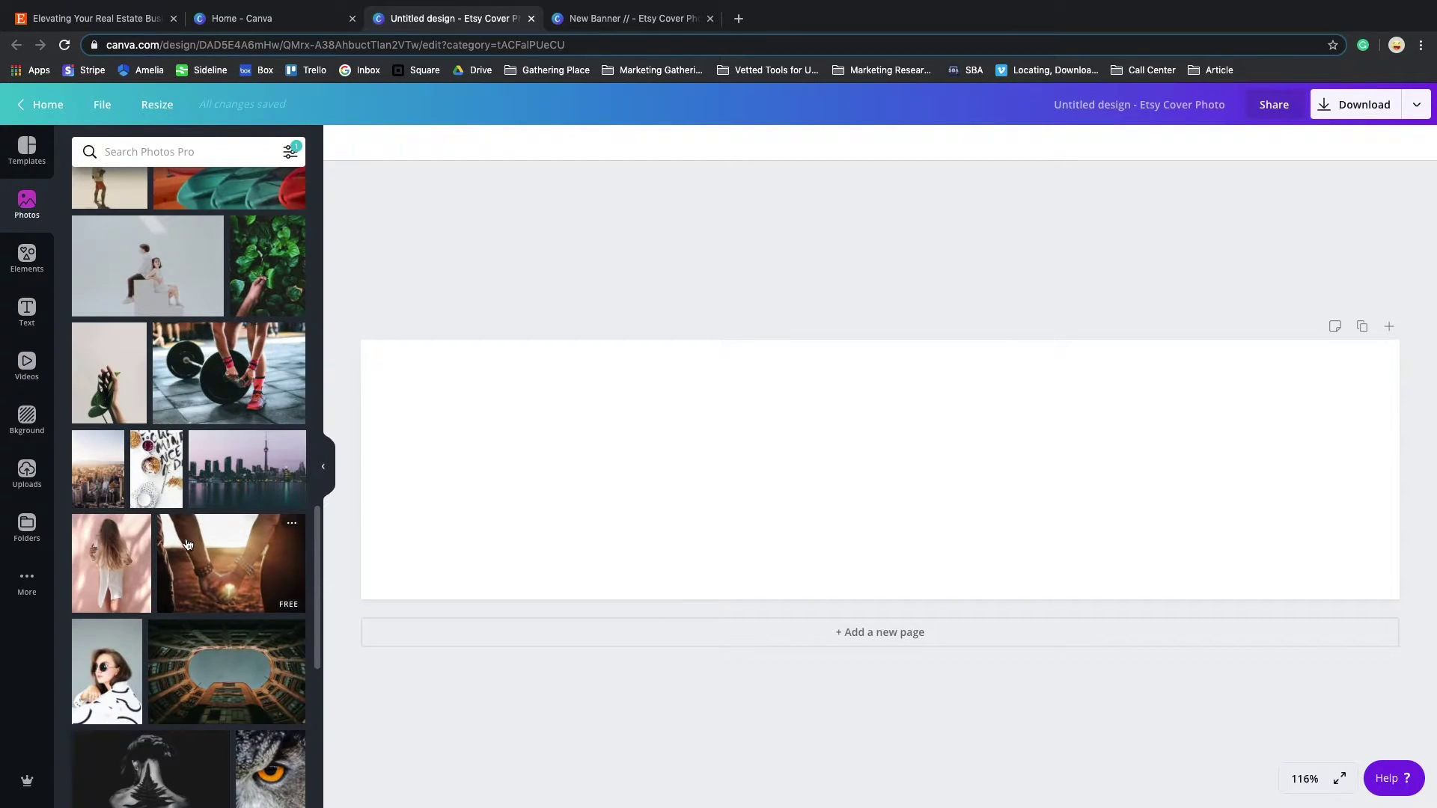
scroll(172, 518, "down", 8)
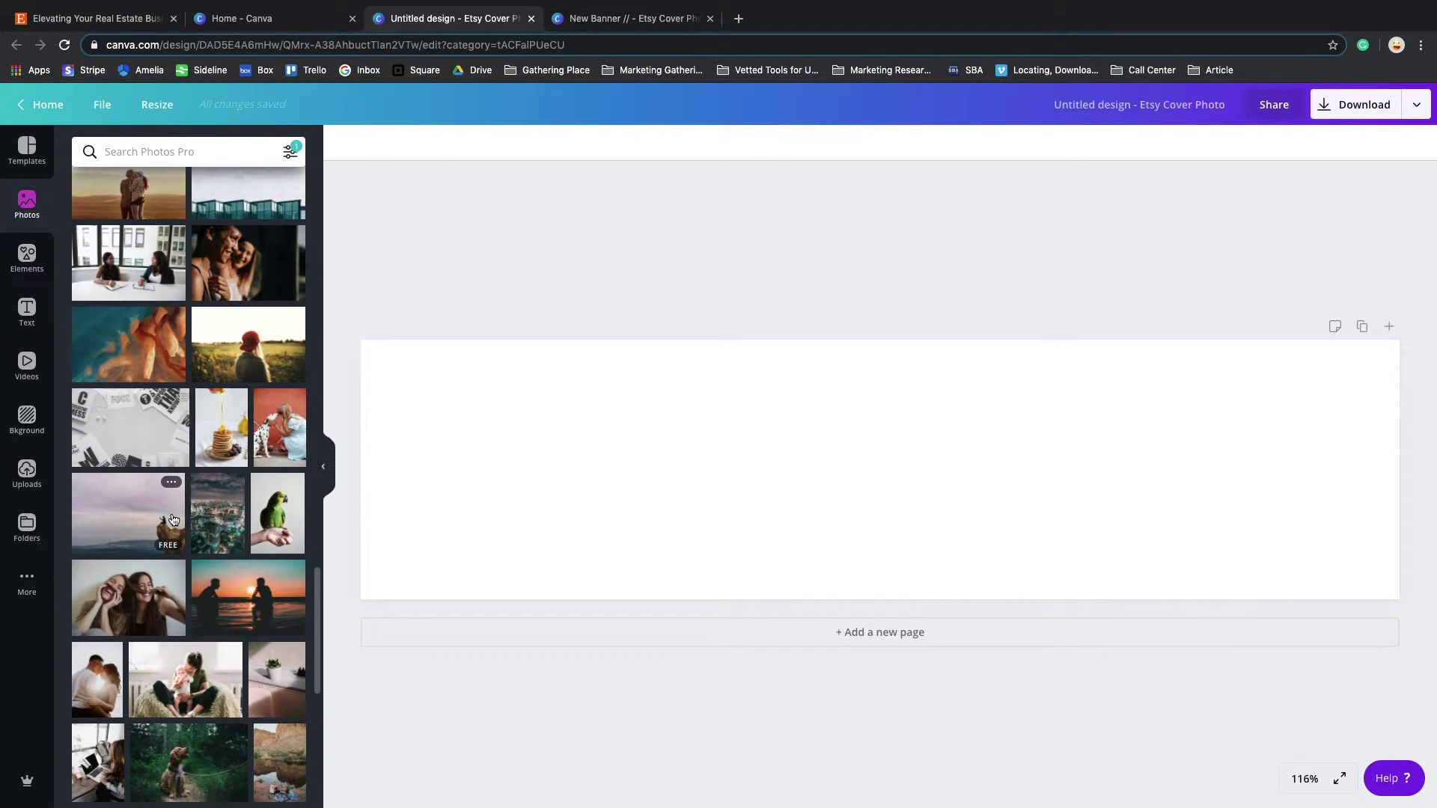
scroll(172, 519, "down", 10)
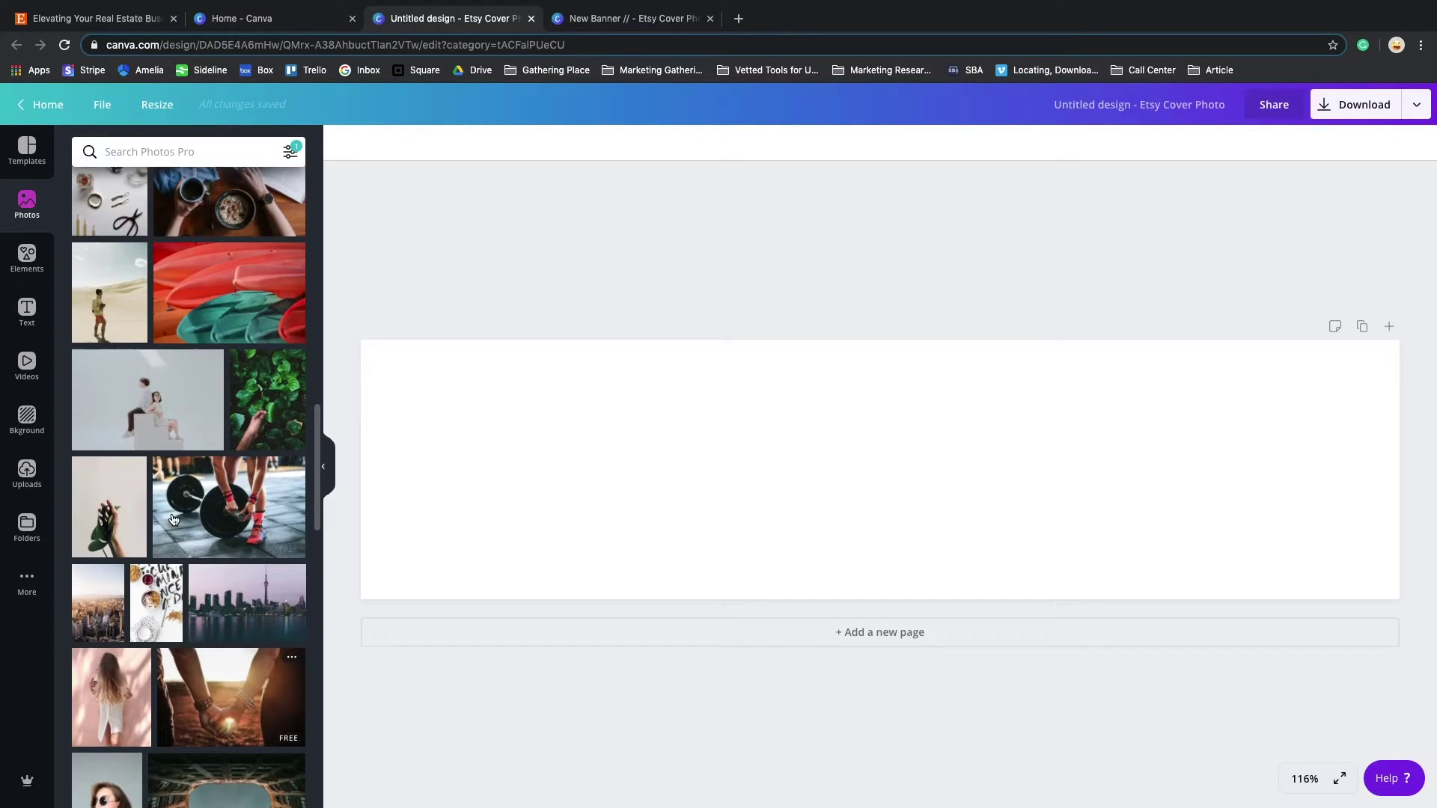
left_click(222, 556)
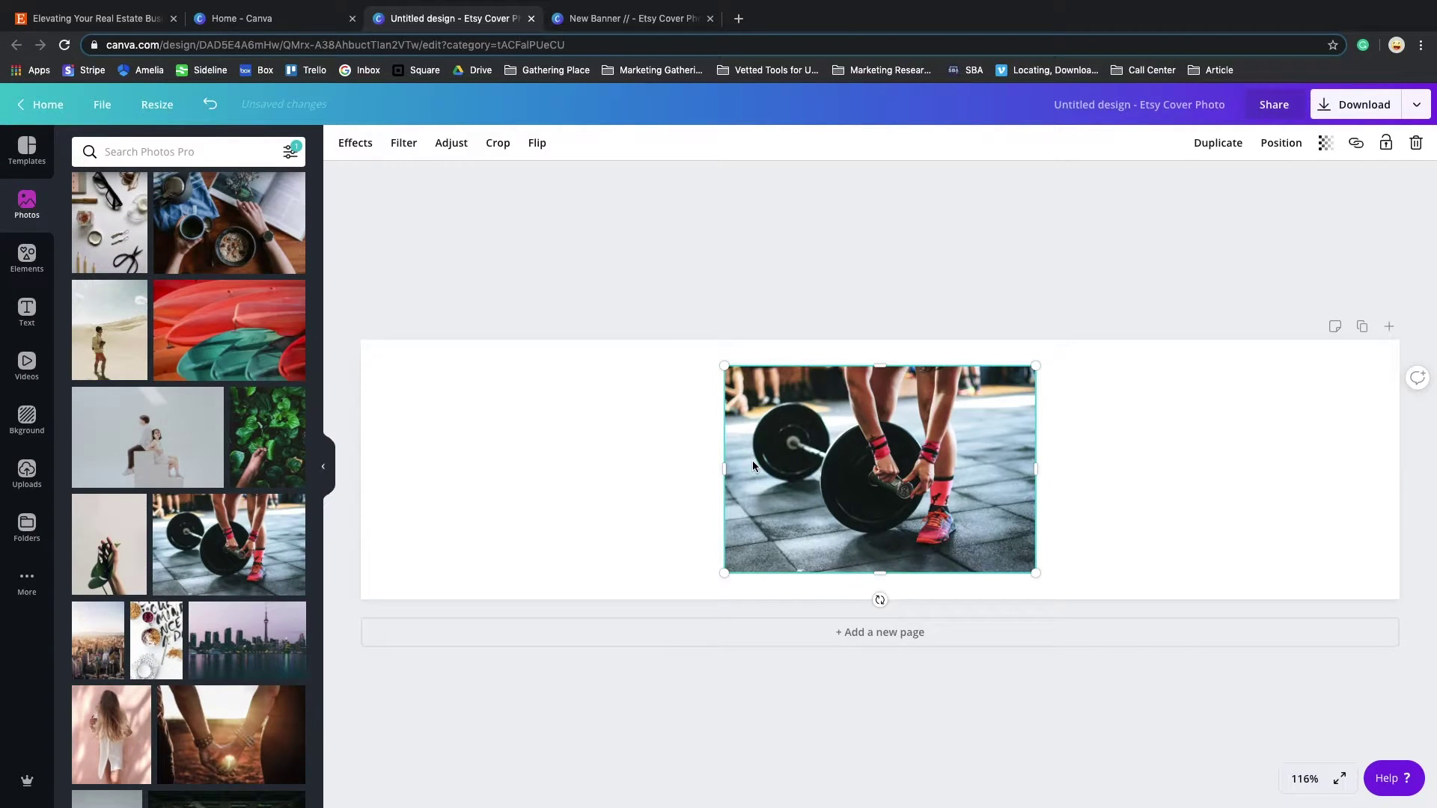
left_click_drag(722, 468, 376, 470)
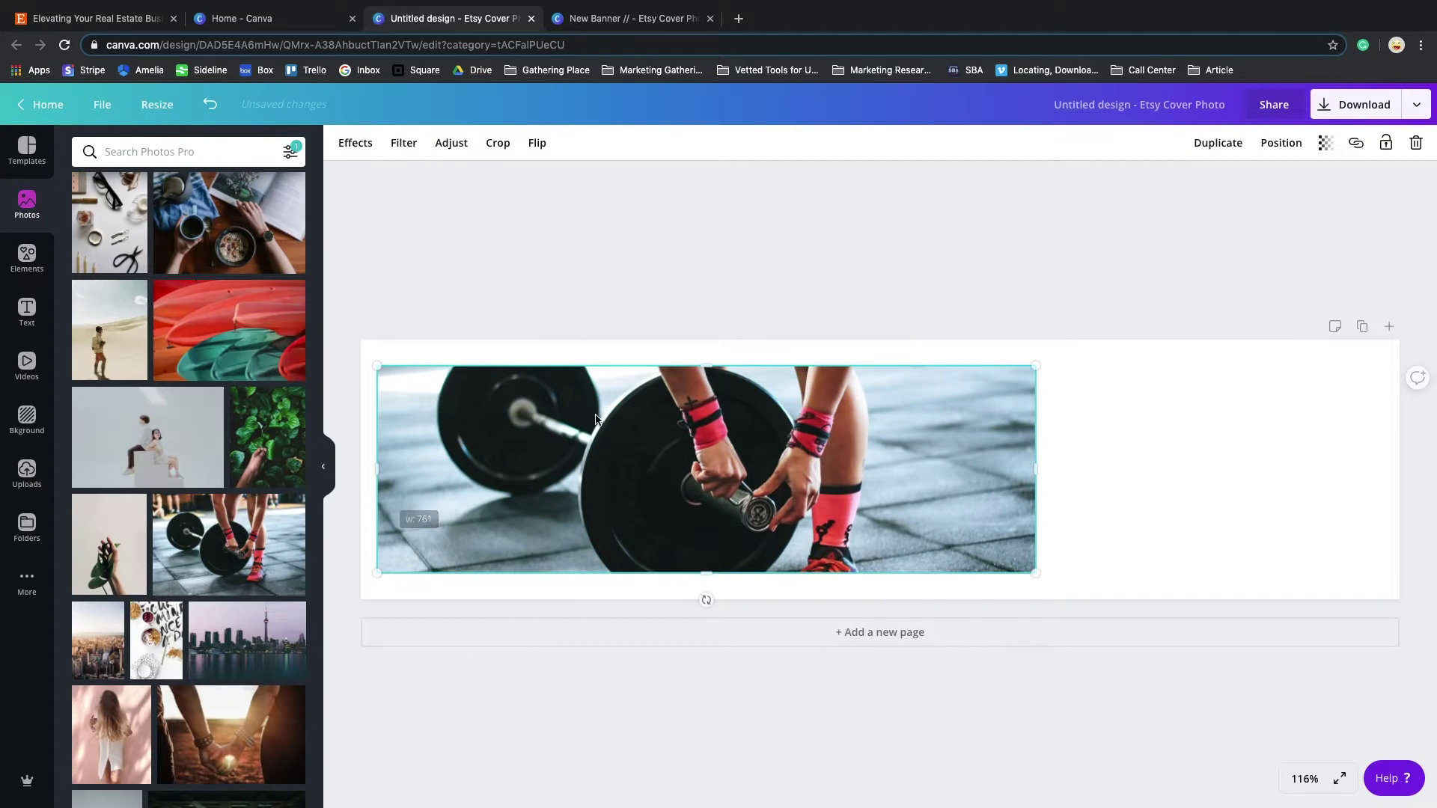
left_click_drag(1036, 355, 1233, 293)
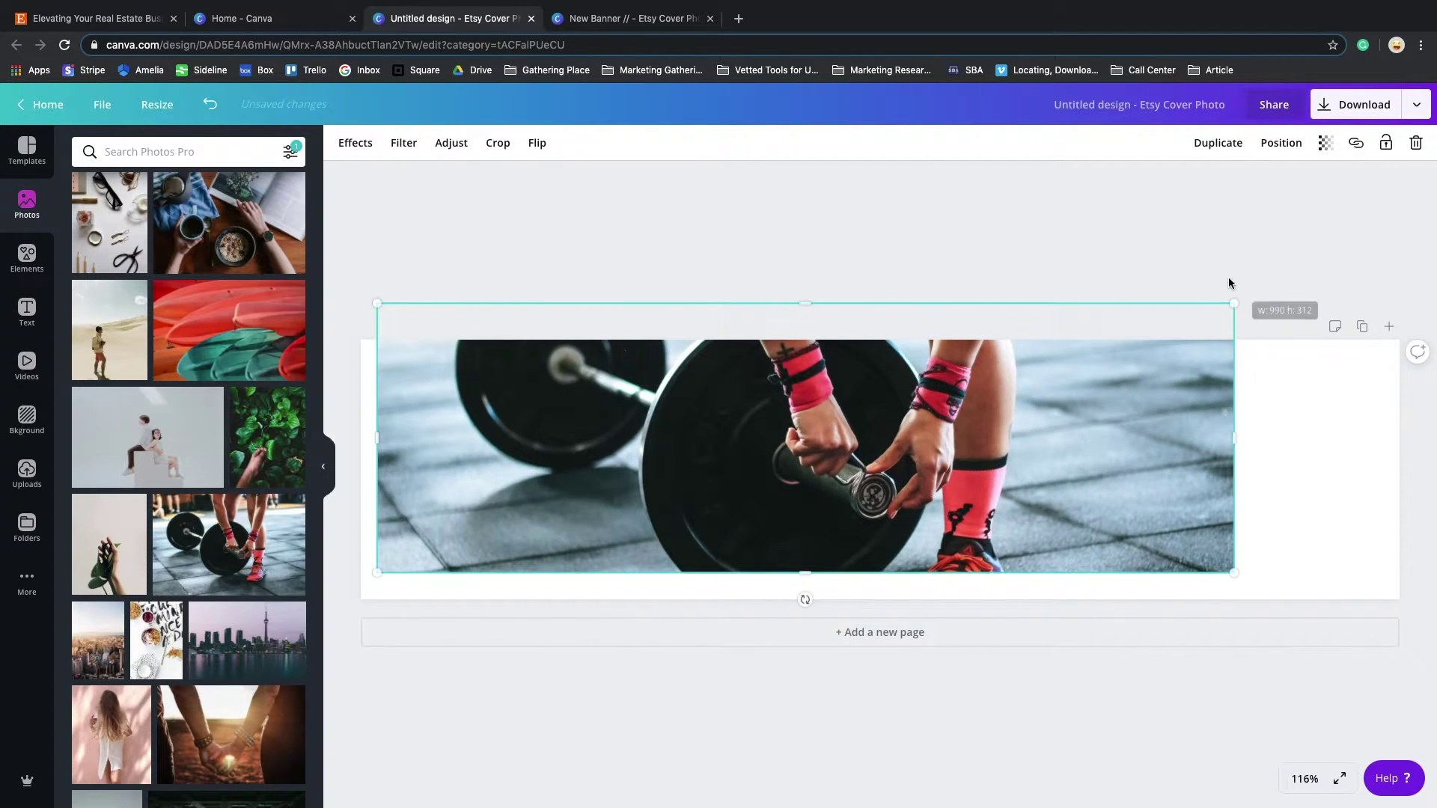
left_click_drag(972, 438, 1040, 500)
key("Delete")
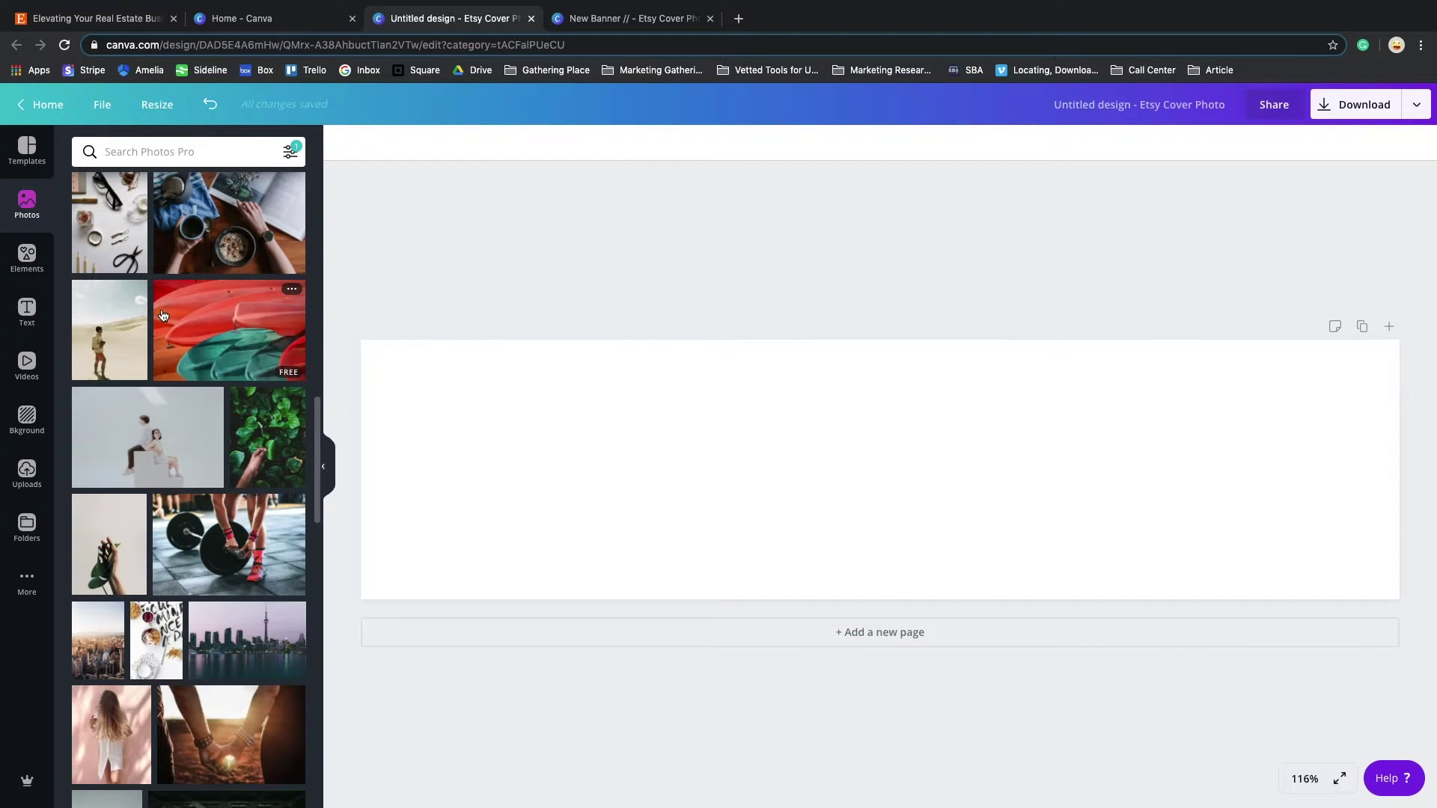
Step: Add the marble-and-monstera upload and stretch it across the full 1,200 px cover
left_click(28, 473)
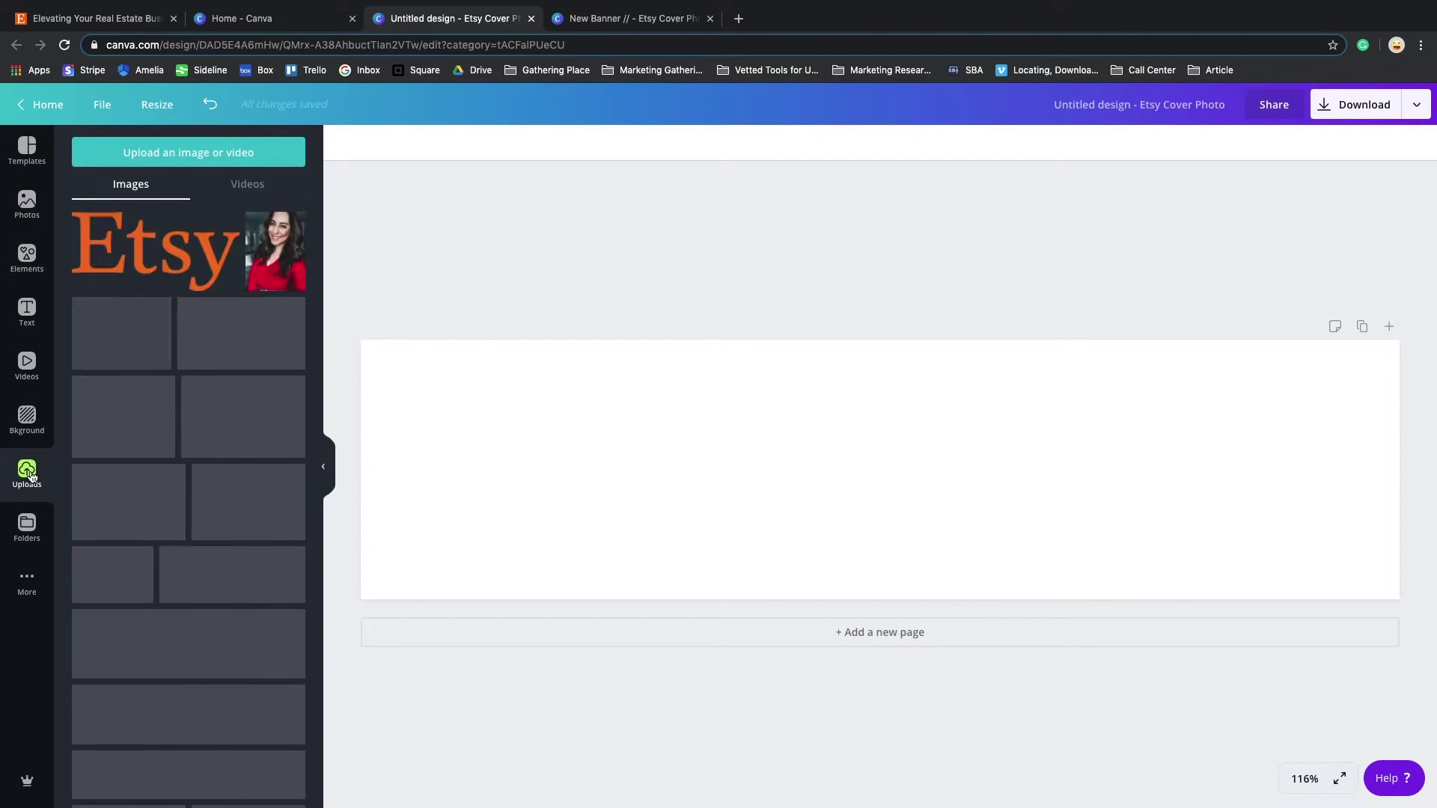
scroll(145, 432, "down", 7)
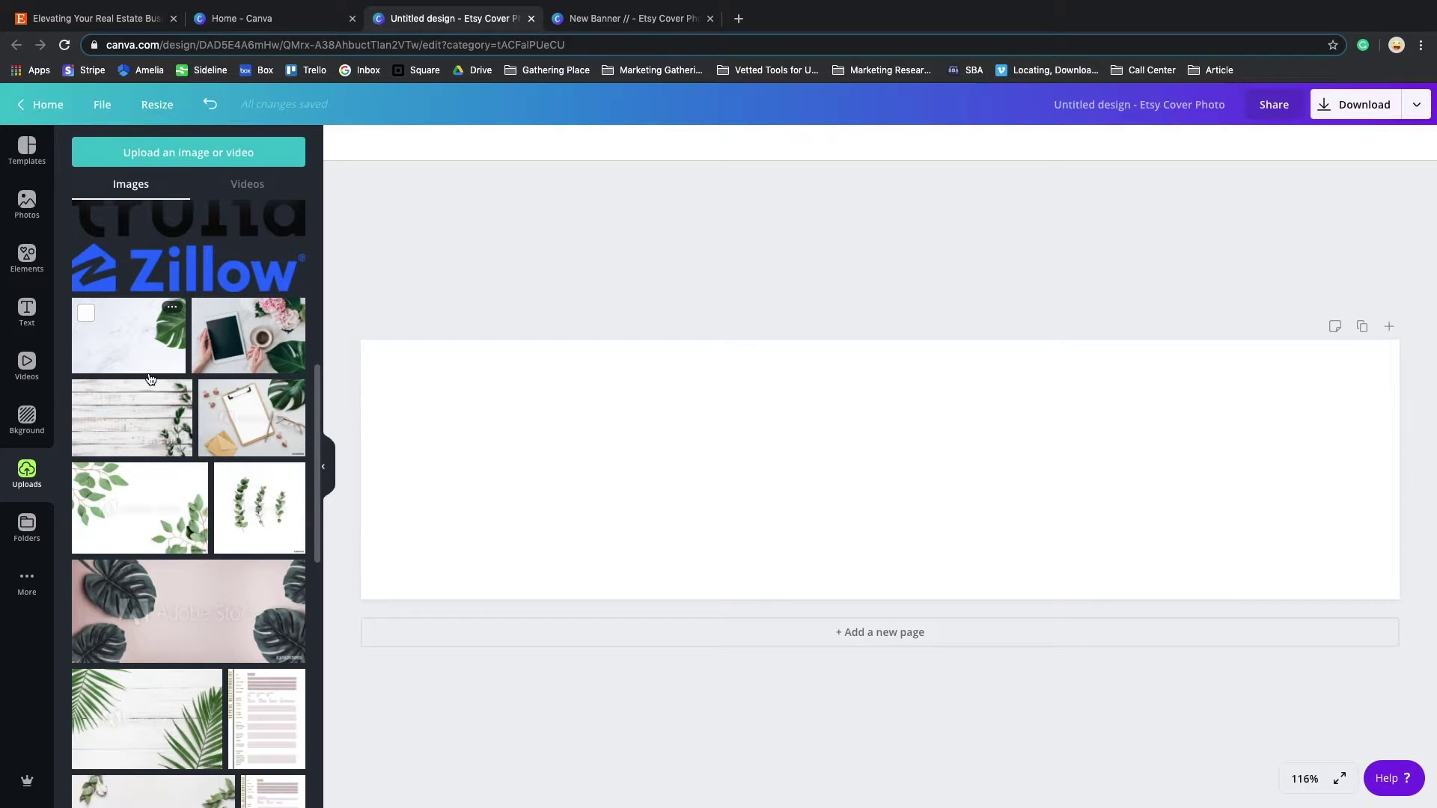
left_click(147, 354)
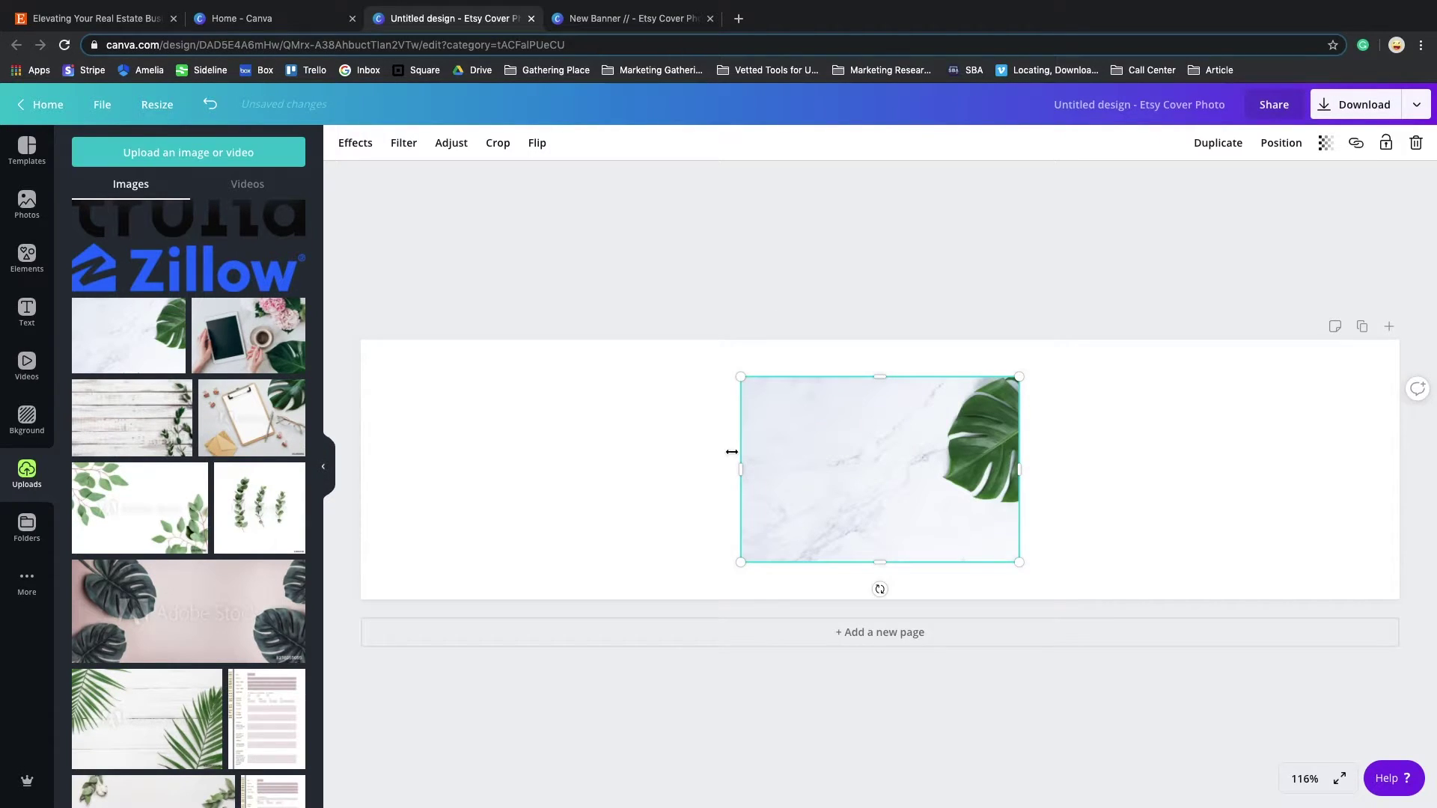
left_click_drag(740, 381, 486, 563)
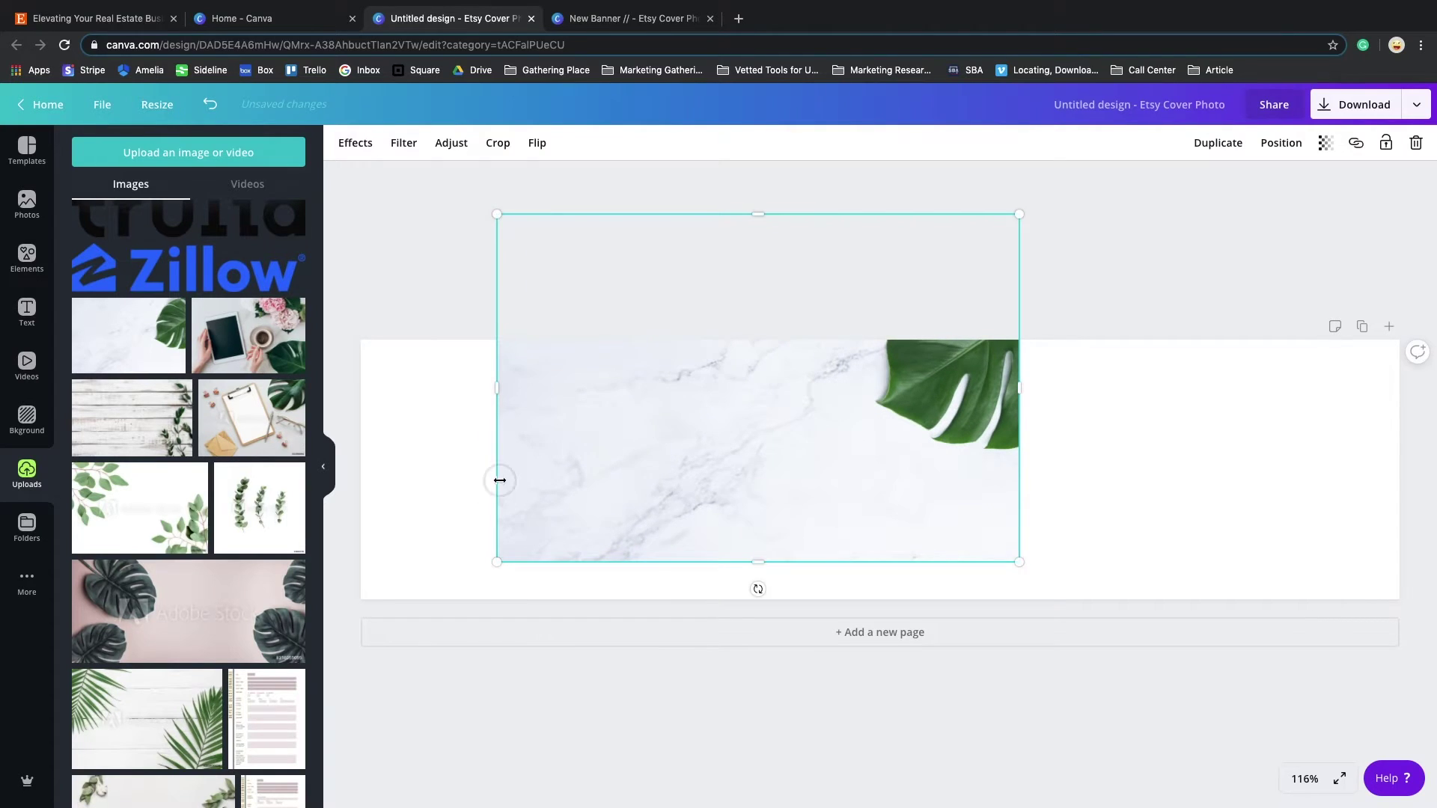
left_click_drag(499, 479, 321, 502)
left_click_drag(941, 382, 1407, 455)
left_click_drag(571, 440, 356, 468)
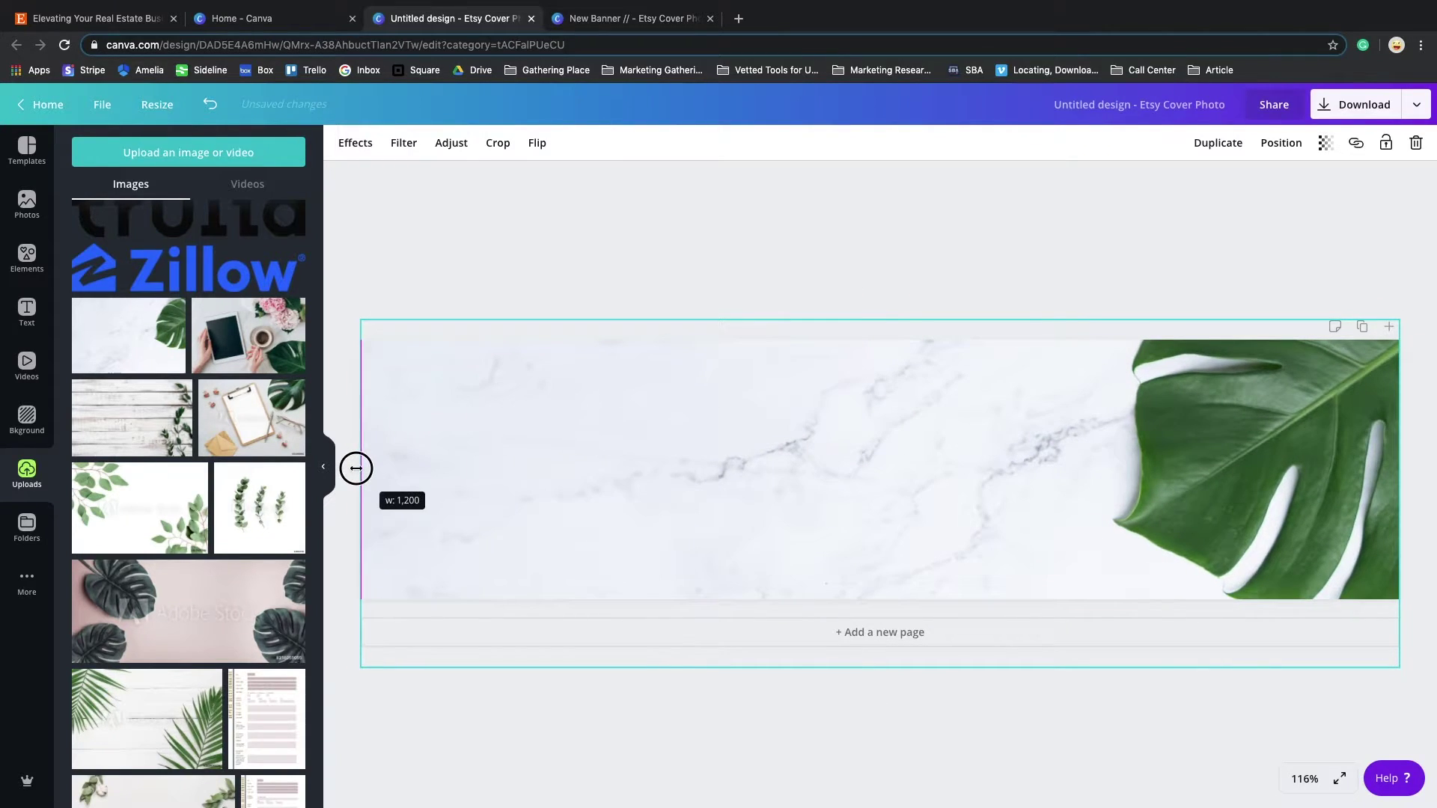
left_click_drag(731, 501, 728, 478)
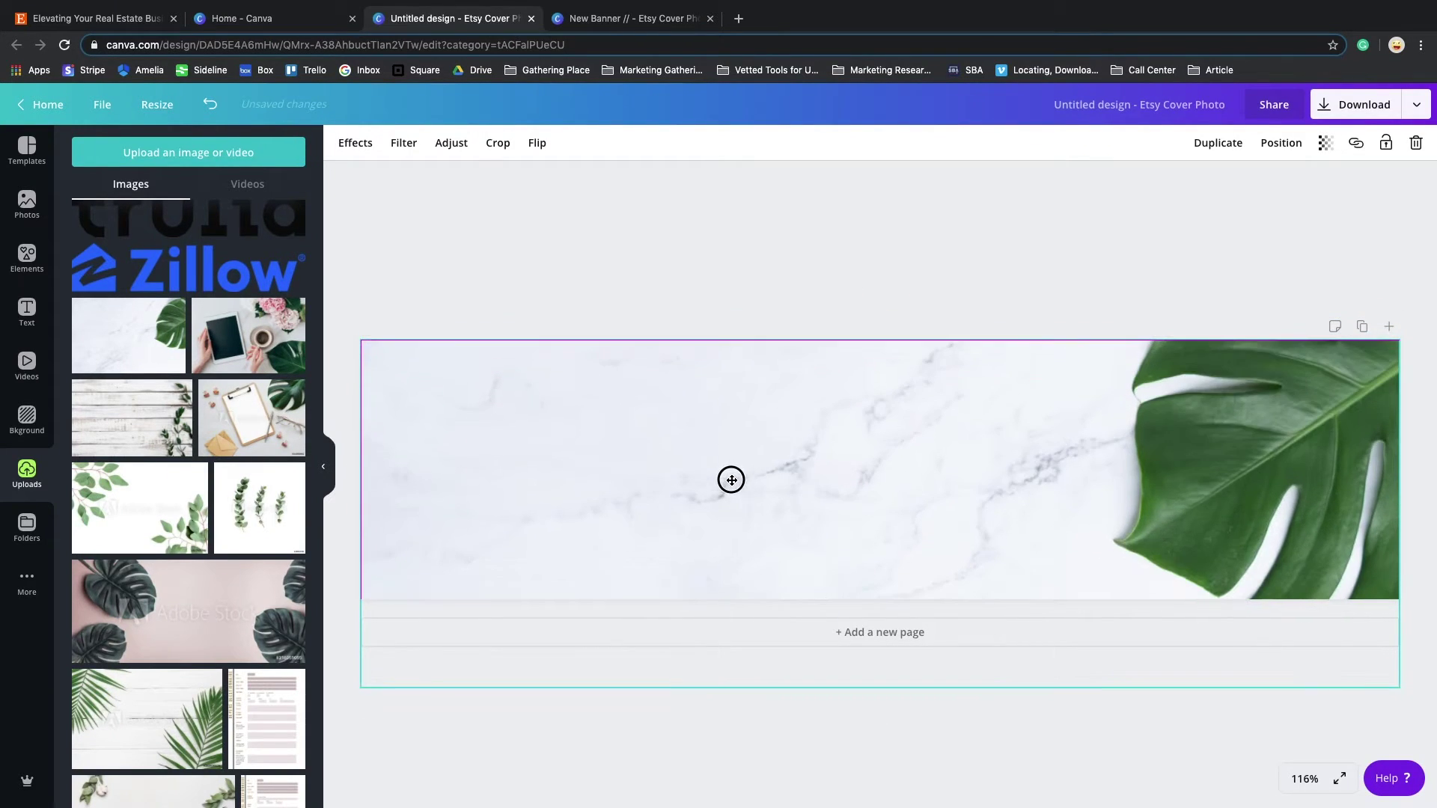
left_click(721, 229)
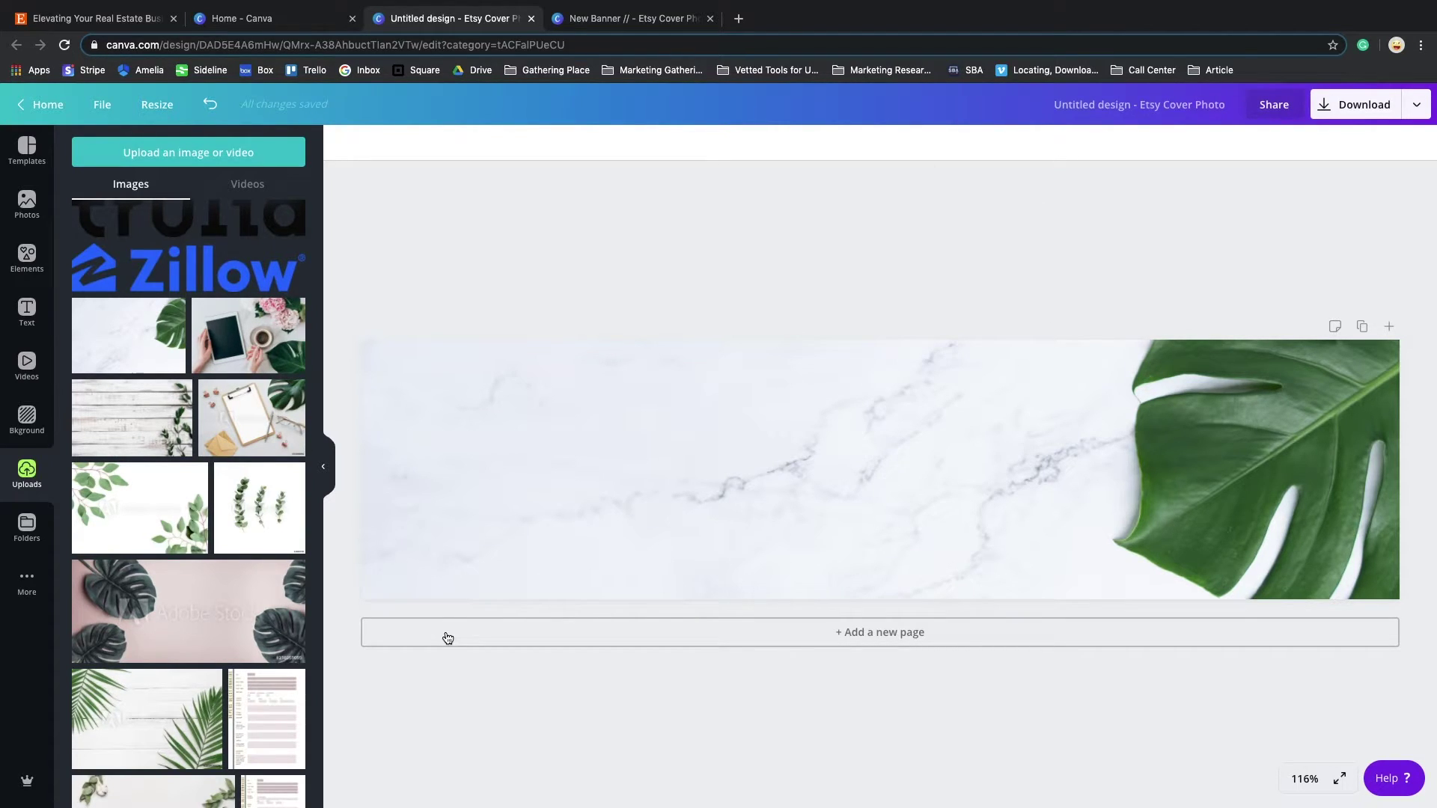
Step: Try the URBN HQ MEDIA logo on the banner, then remove it
scroll(249, 632, "down", 5)
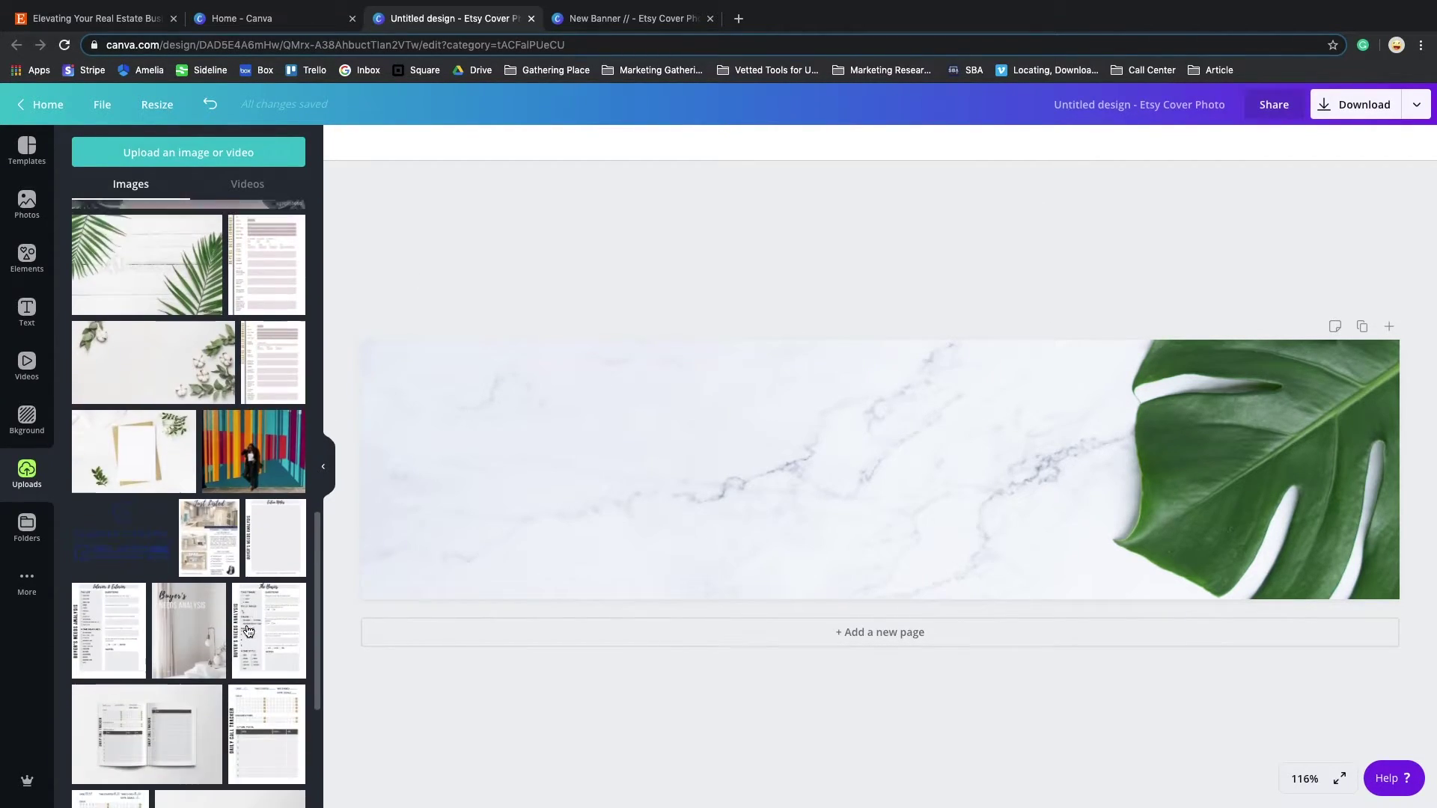
scroll(249, 632, "down", 10)
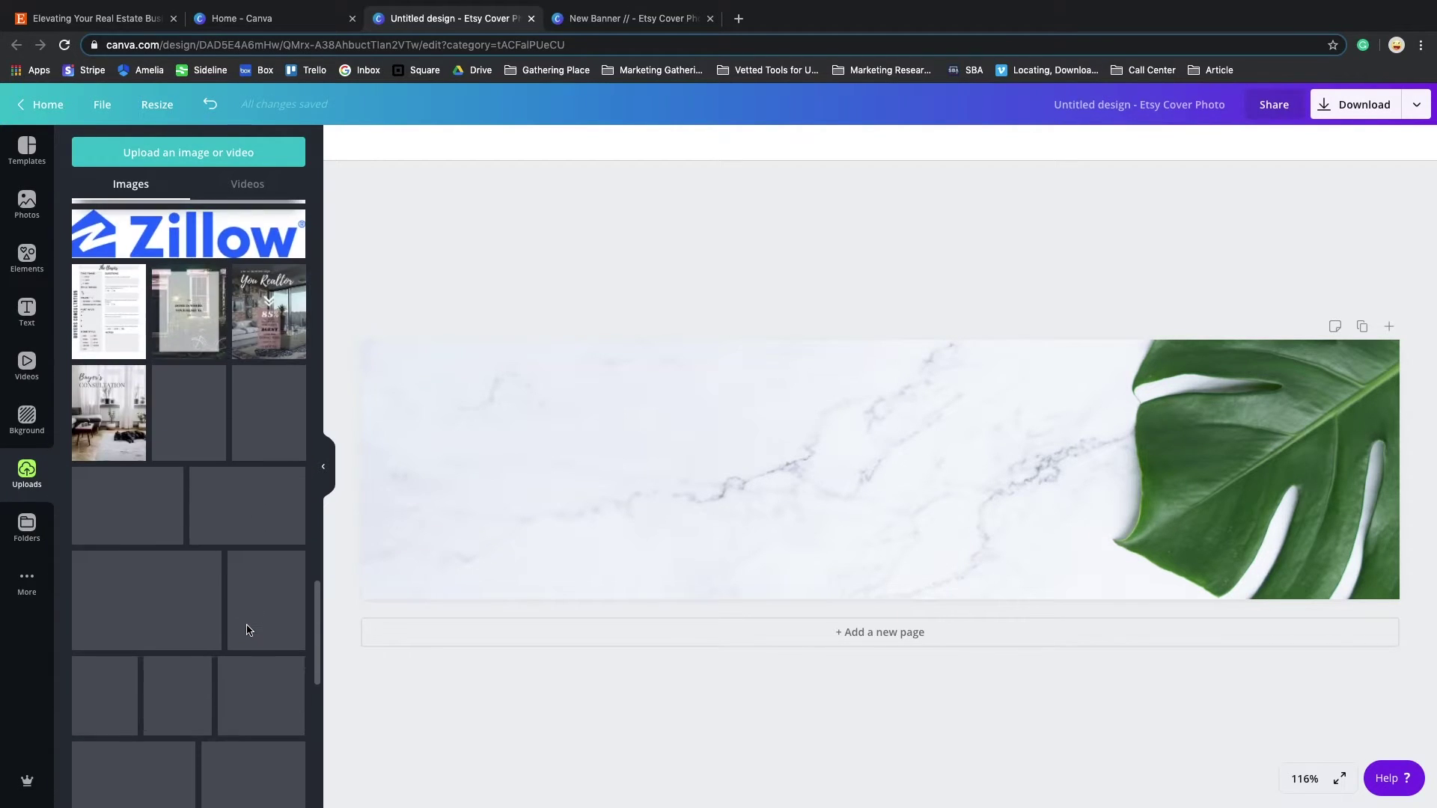
scroll(249, 630, "down", 10)
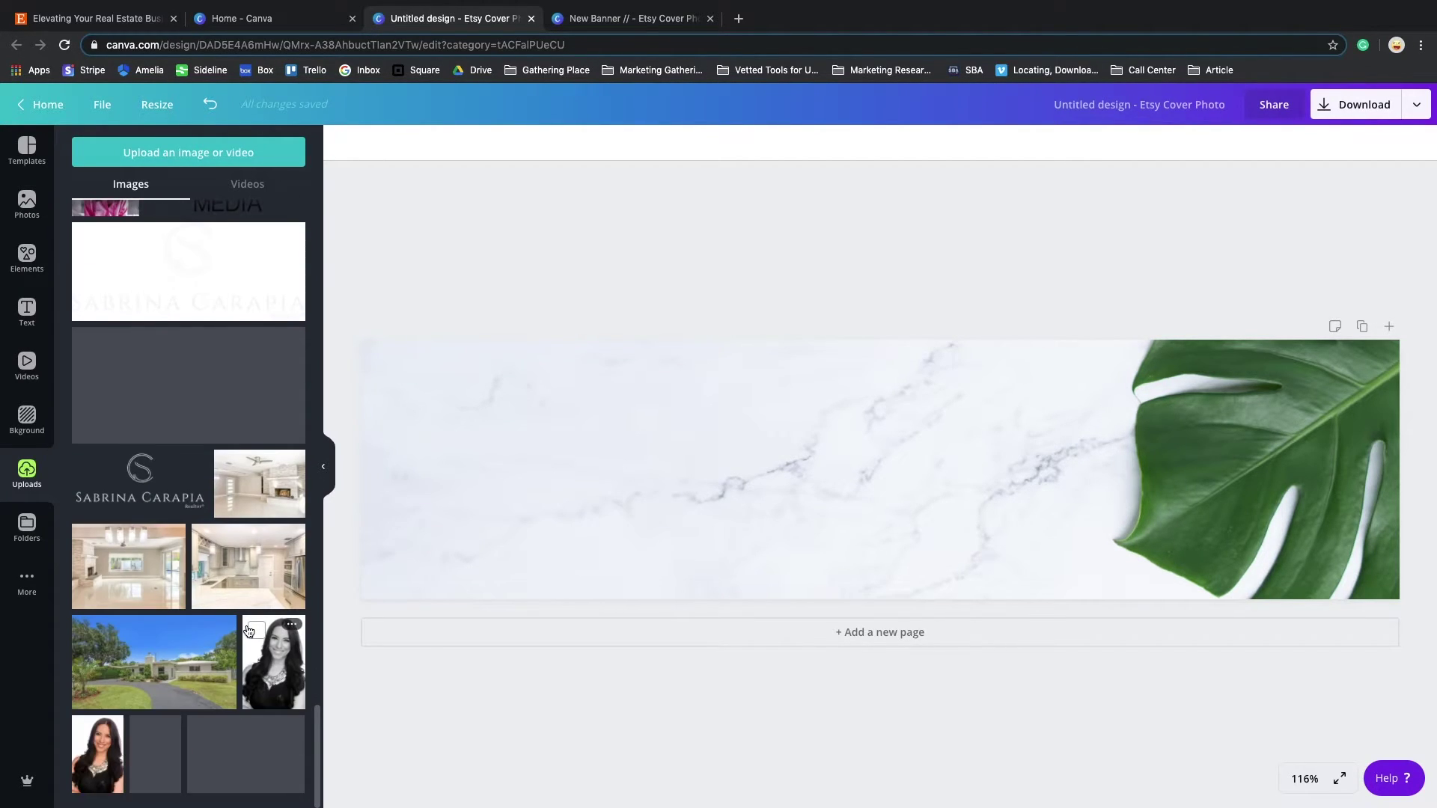
scroll(249, 631, "up", 5)
left_click(238, 551)
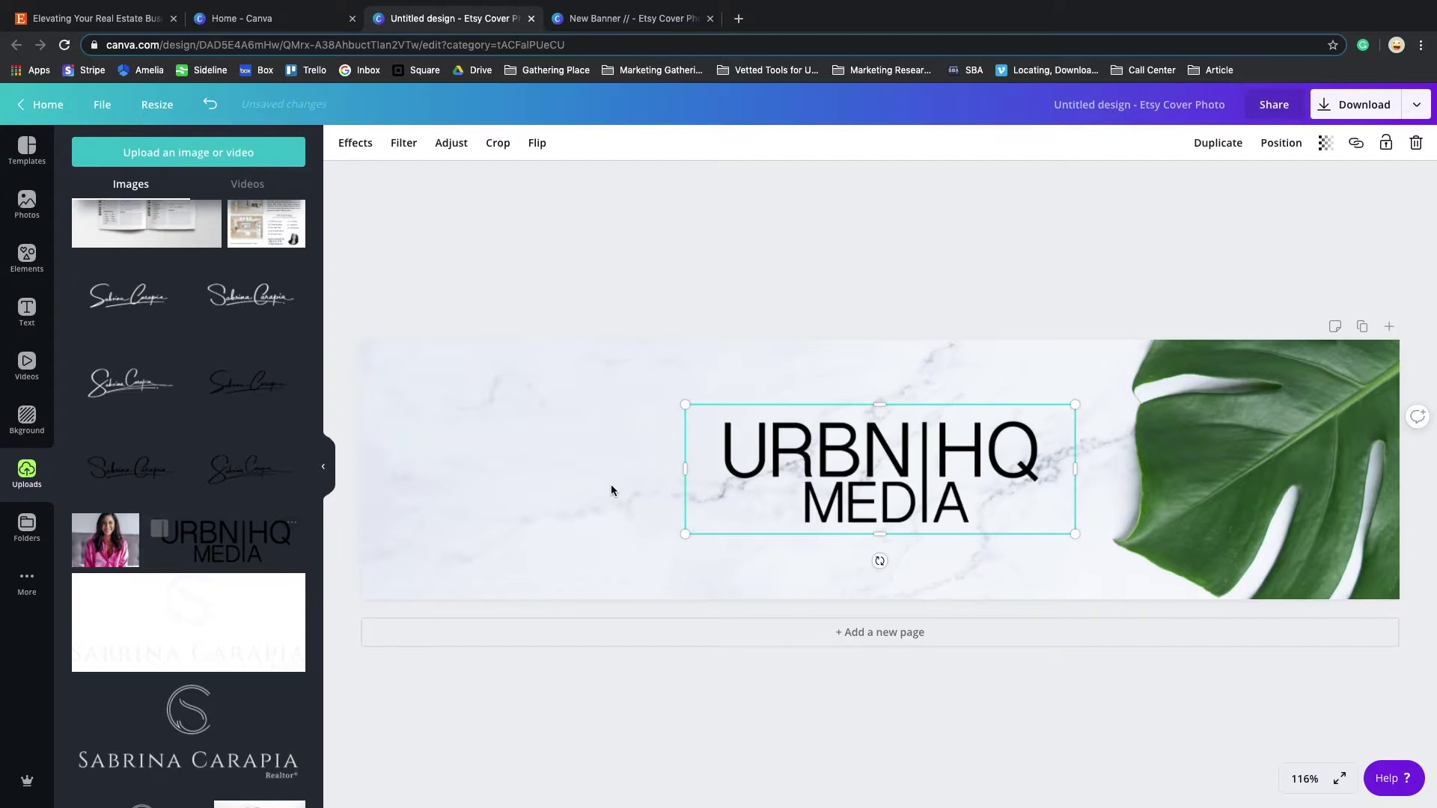
key("Delete")
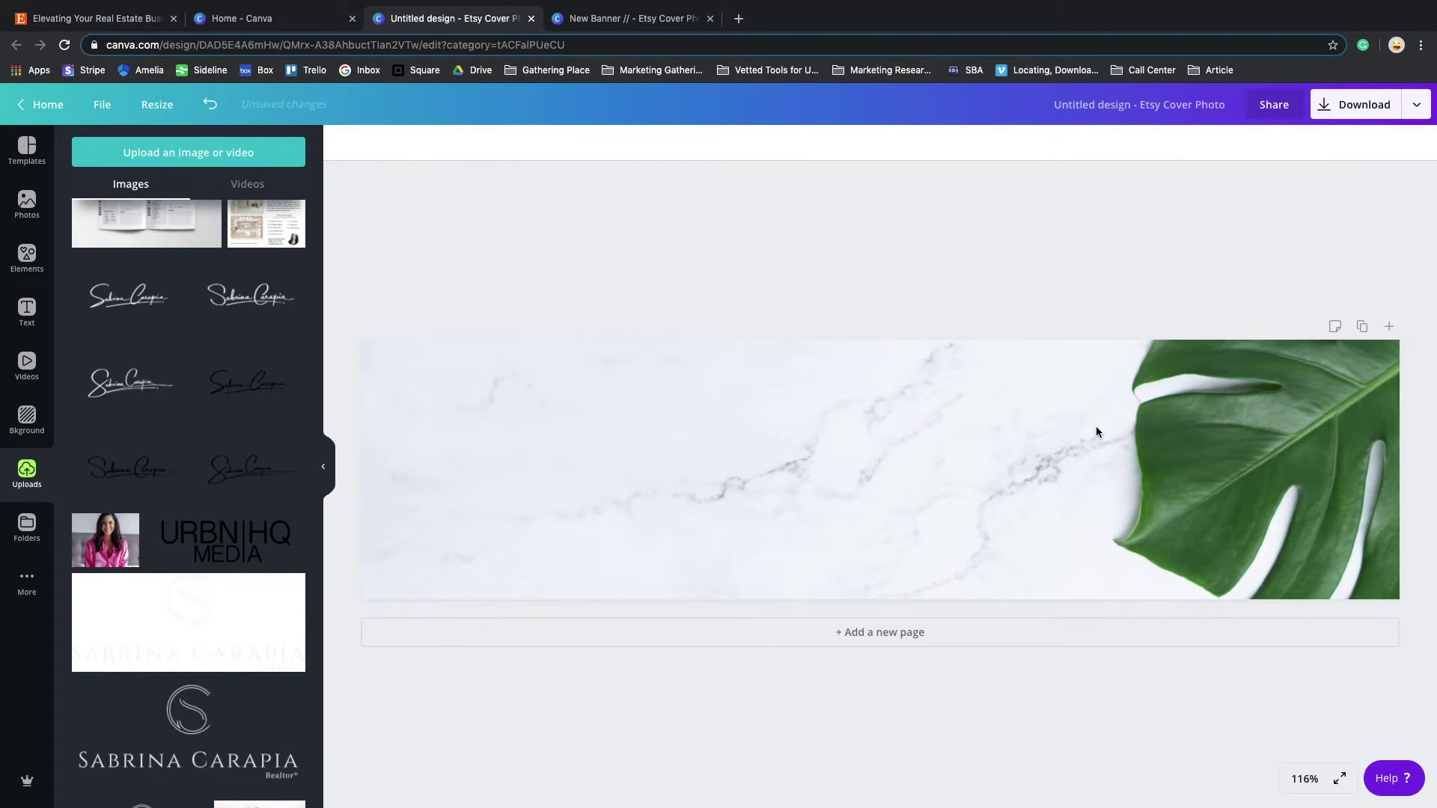
scroll(197, 460, "up", 15)
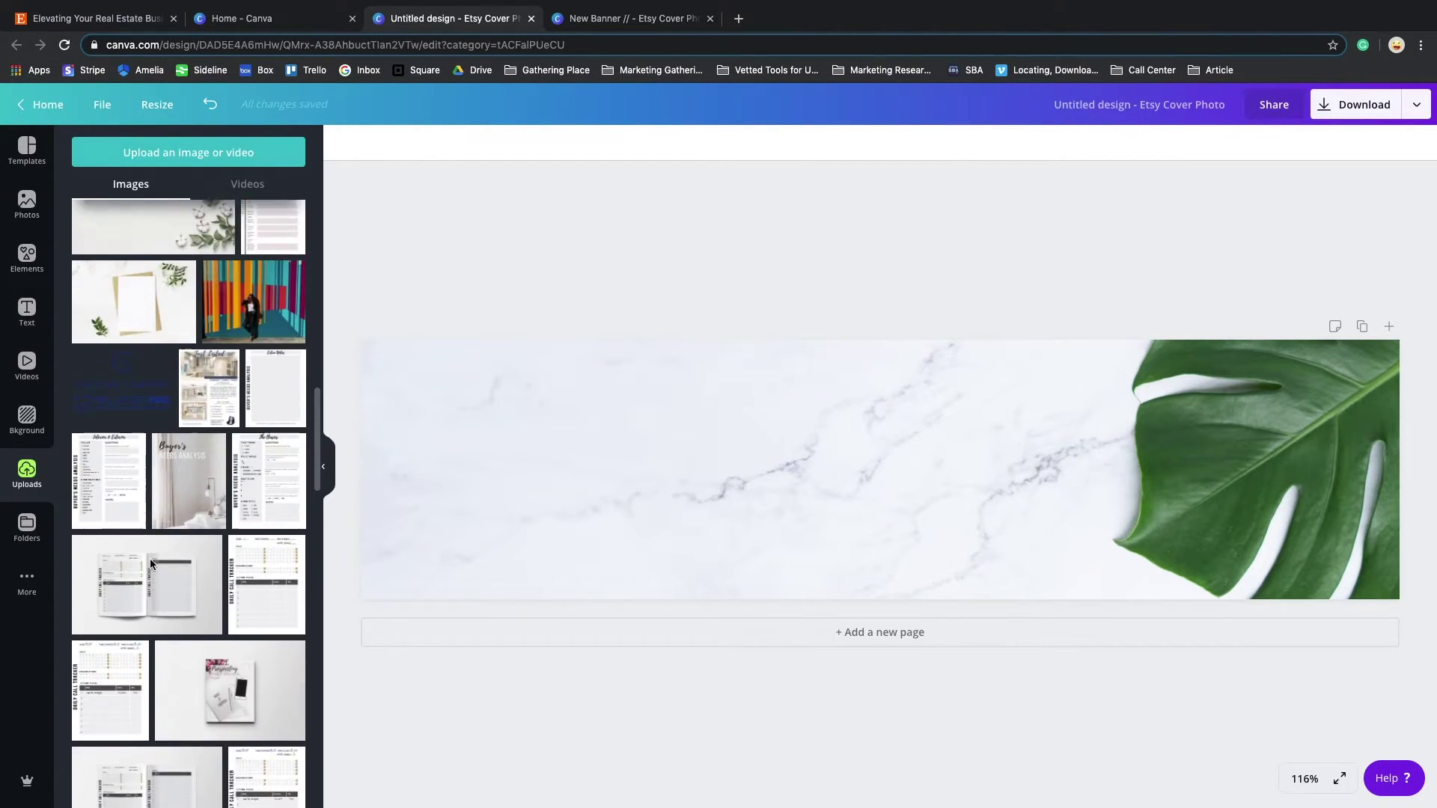
Step: Add a heading reading 'Smart Agent' and enlarge it on the banner
left_click(27, 310)
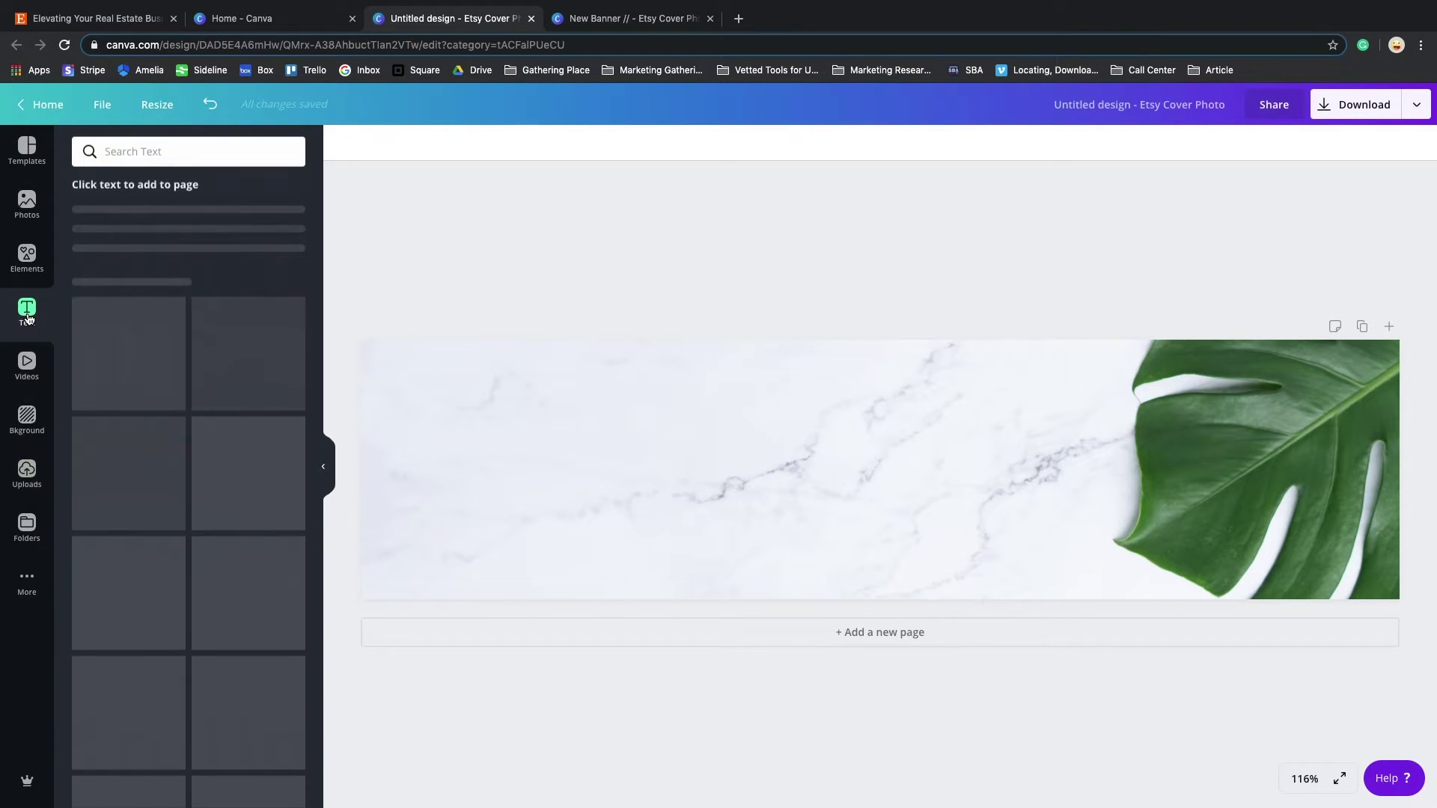
left_click(142, 222)
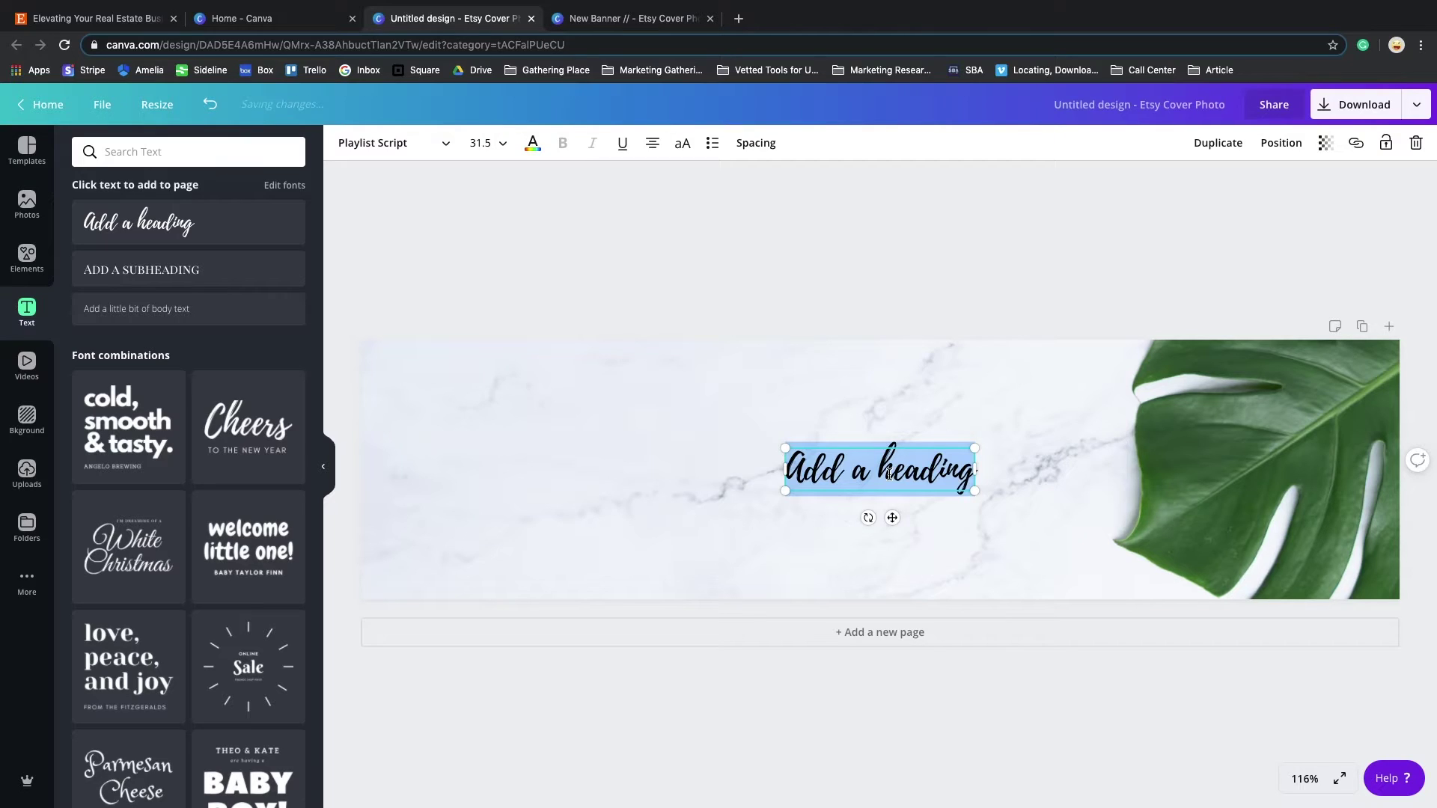
type("Smart A")
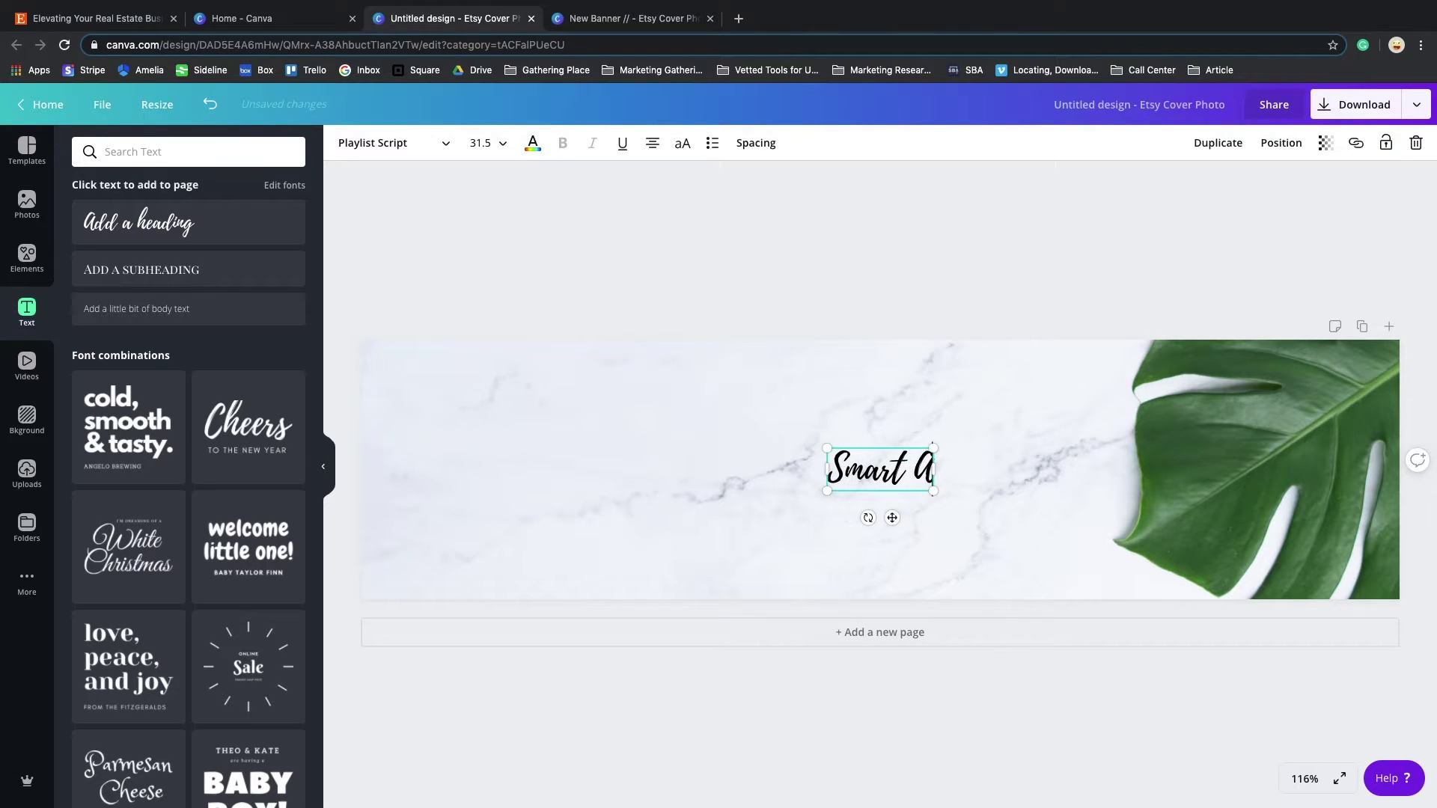
type("gent")
left_click(1010, 510)
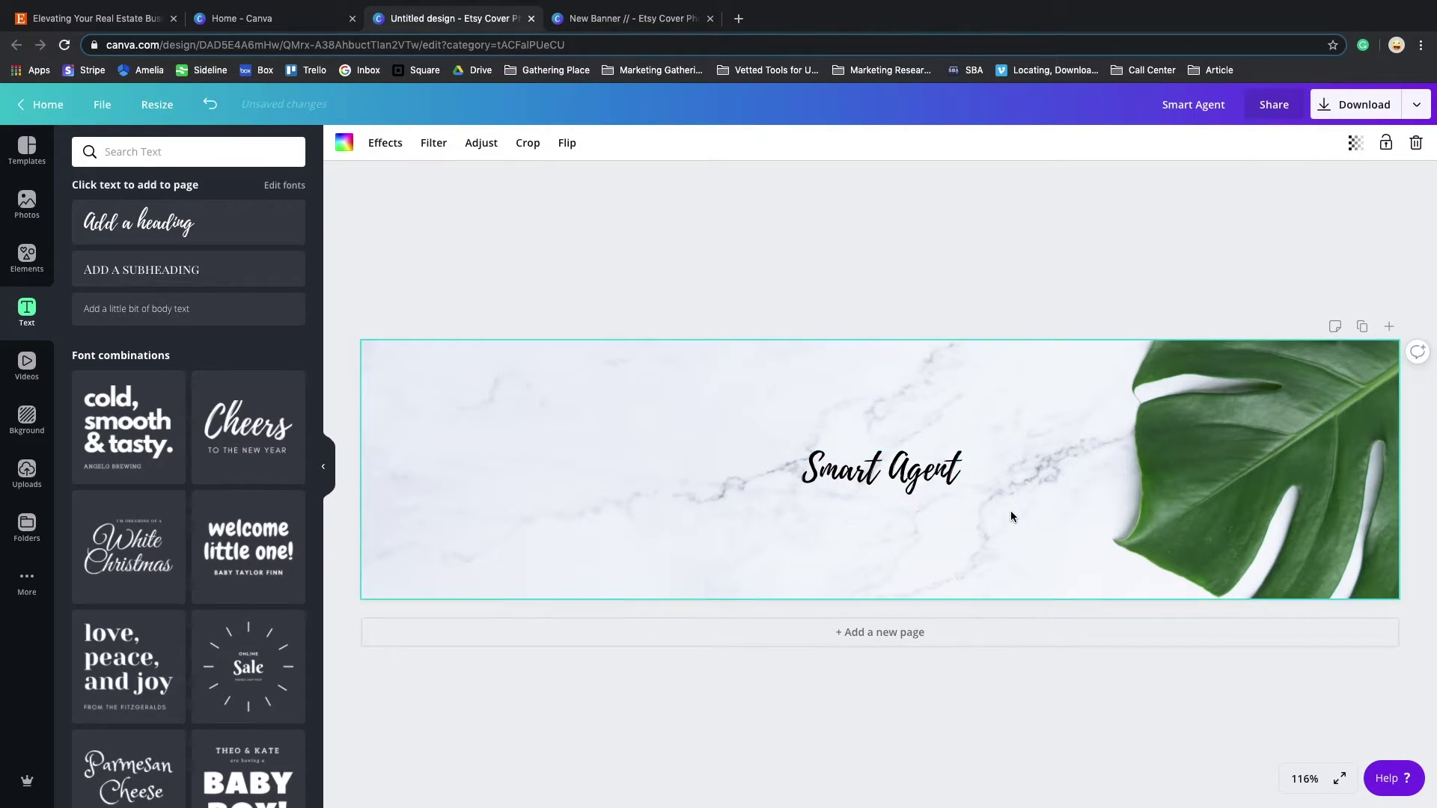
left_click(931, 482)
left_click_drag(801, 446, 910, 403)
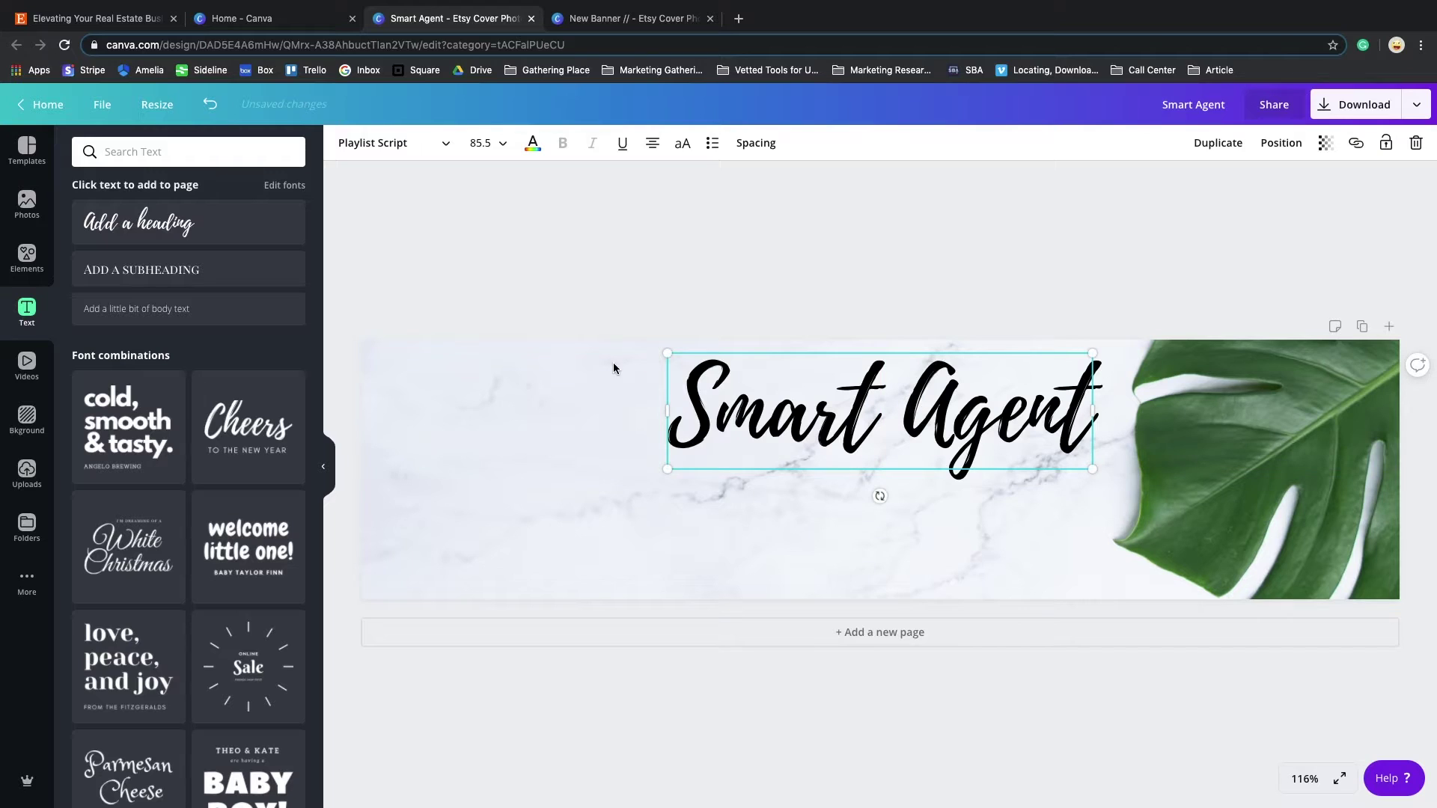
left_click_drag(671, 347, 621, 349)
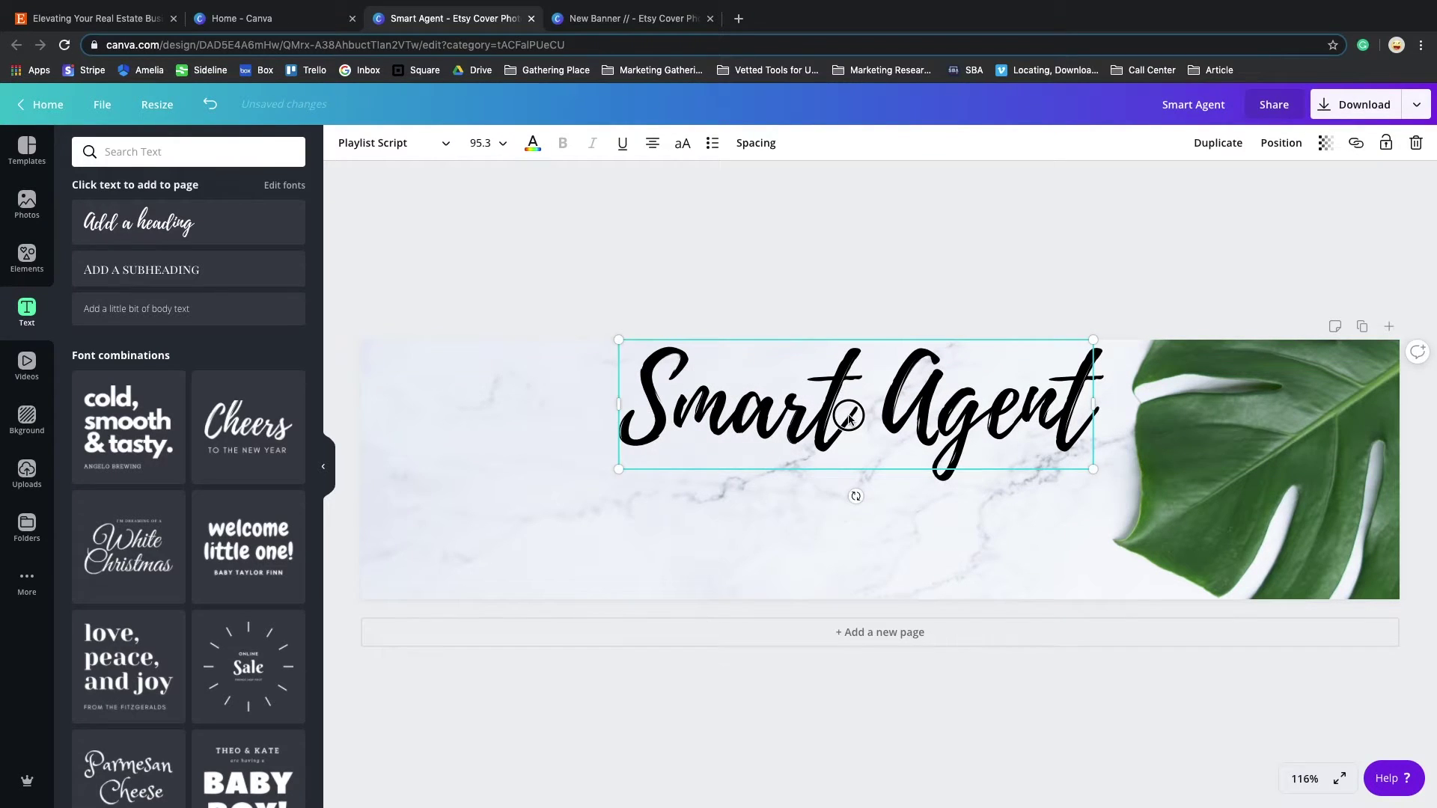
Step: Set the Smart Agent title to Open Sans Light and move it toward the banner top
left_click(449, 143)
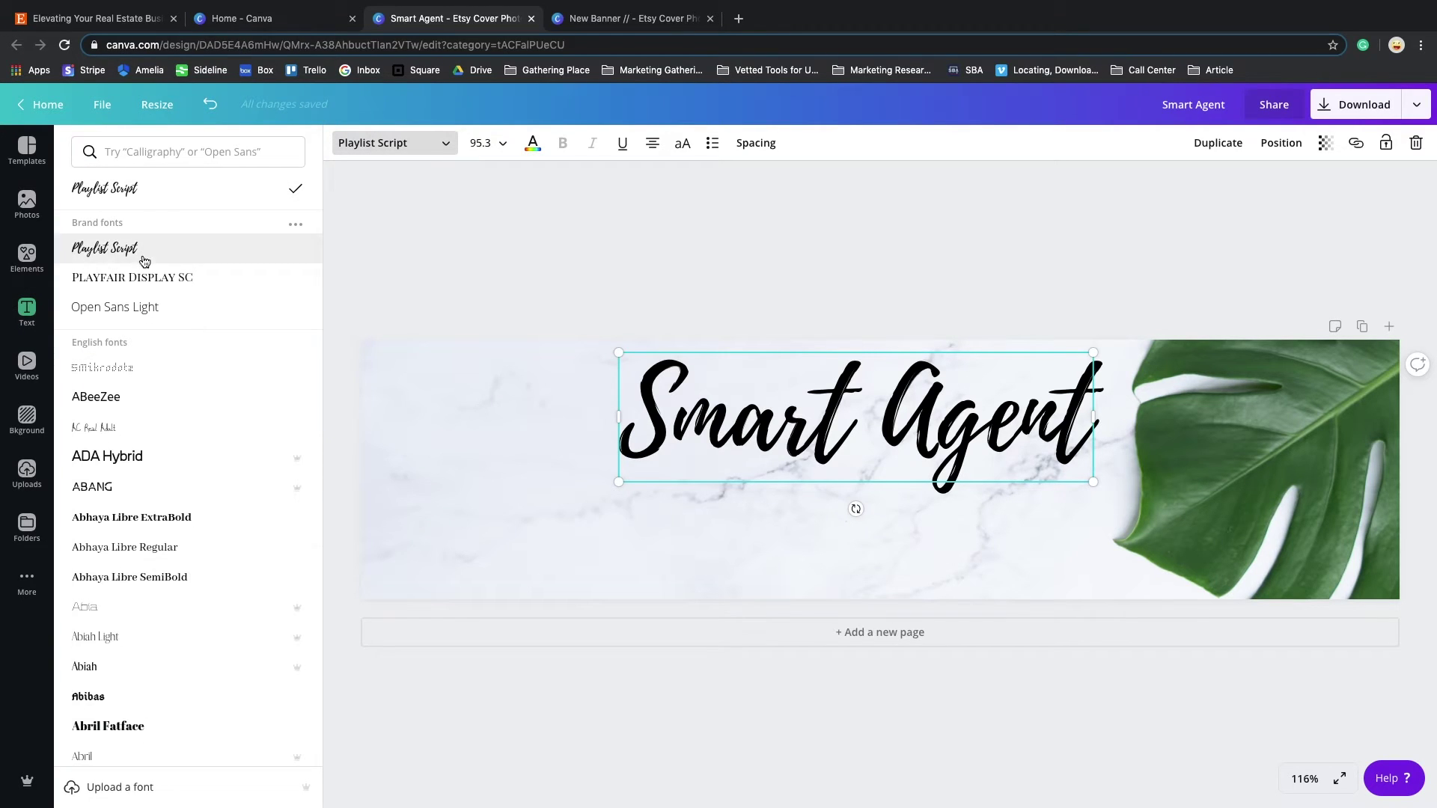
left_click(139, 316)
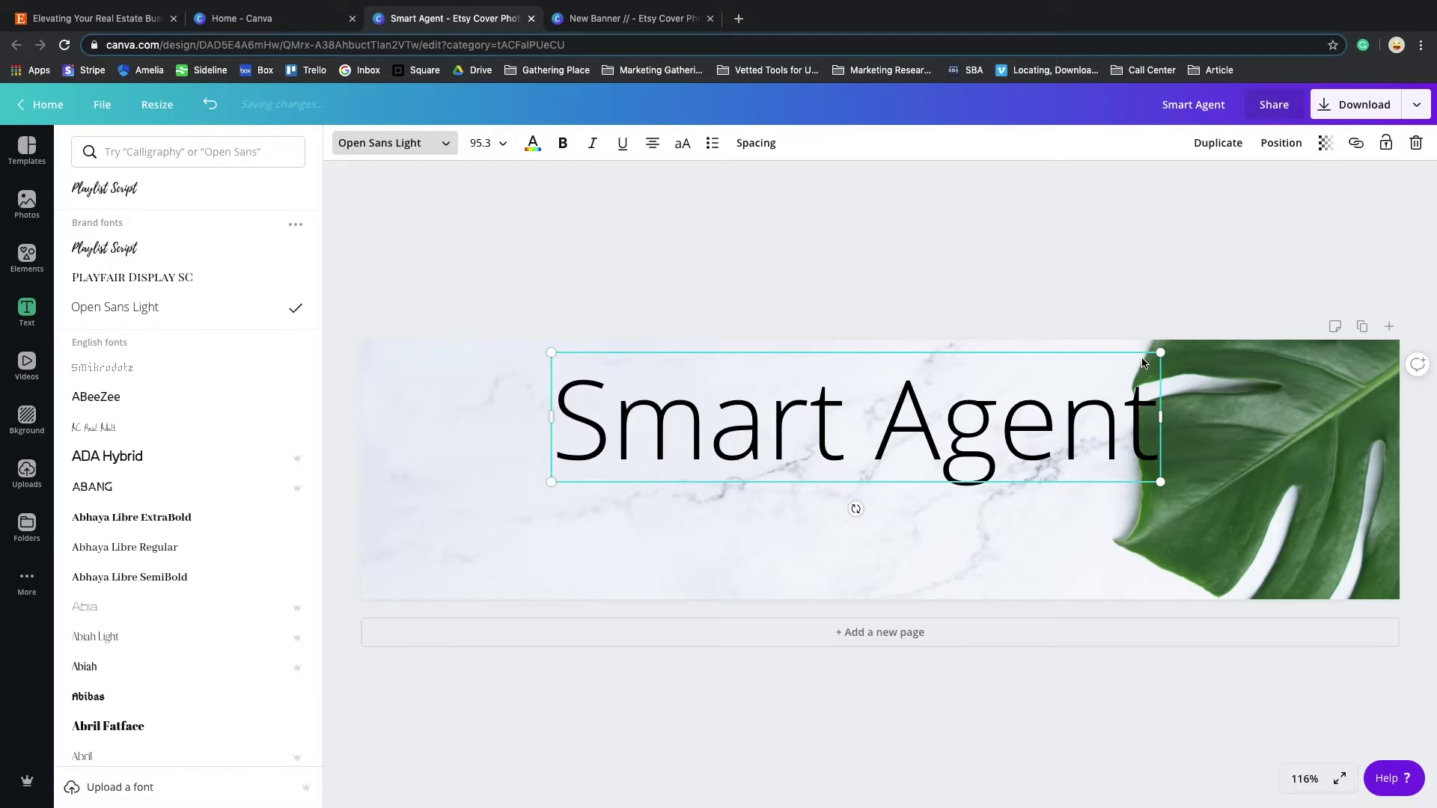
left_click_drag(1160, 352, 1147, 347)
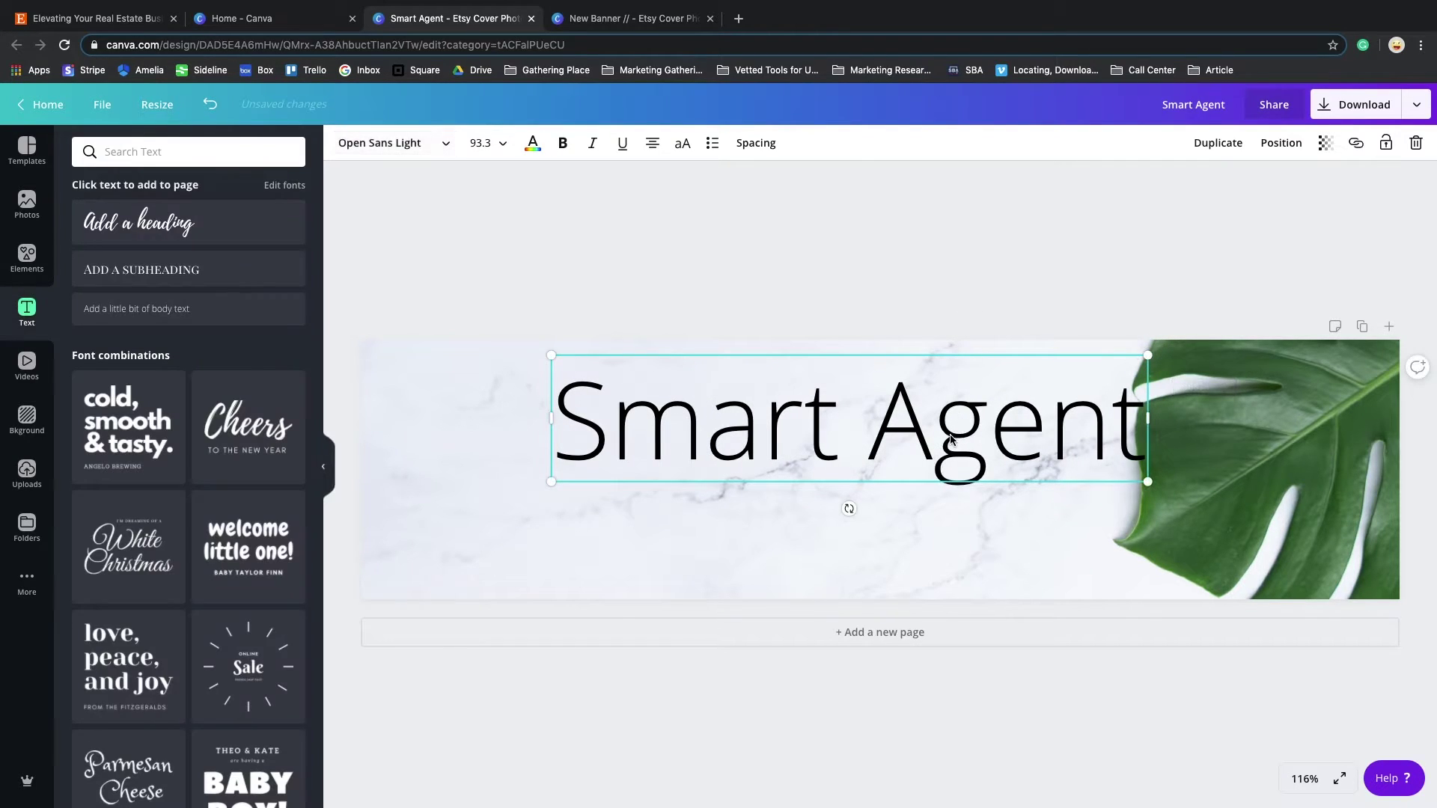
left_click_drag(951, 437, 951, 431)
left_click(603, 196)
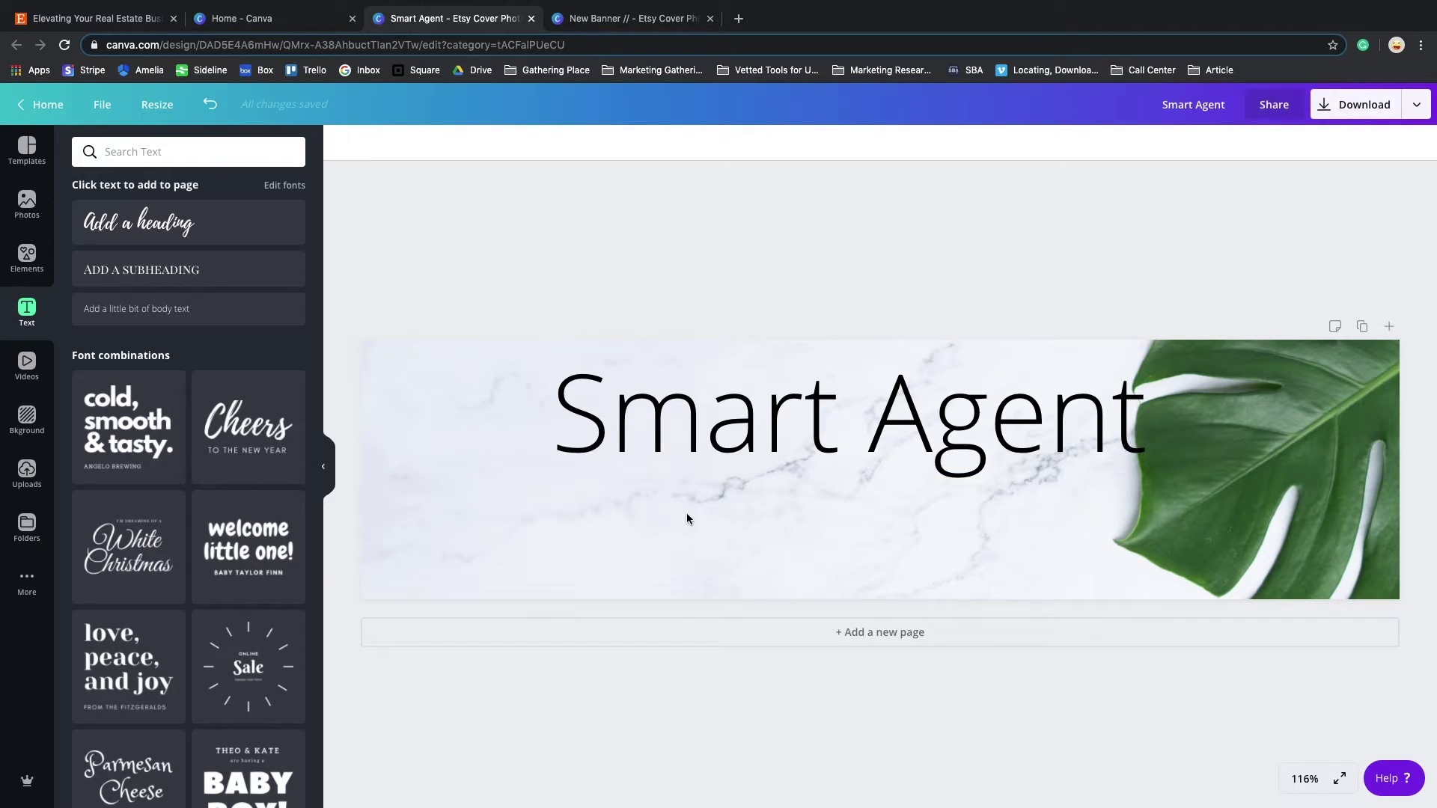
Step: Add a subheading box and type 'DIGITAL TEMPLATE for relators'
left_click(190, 272)
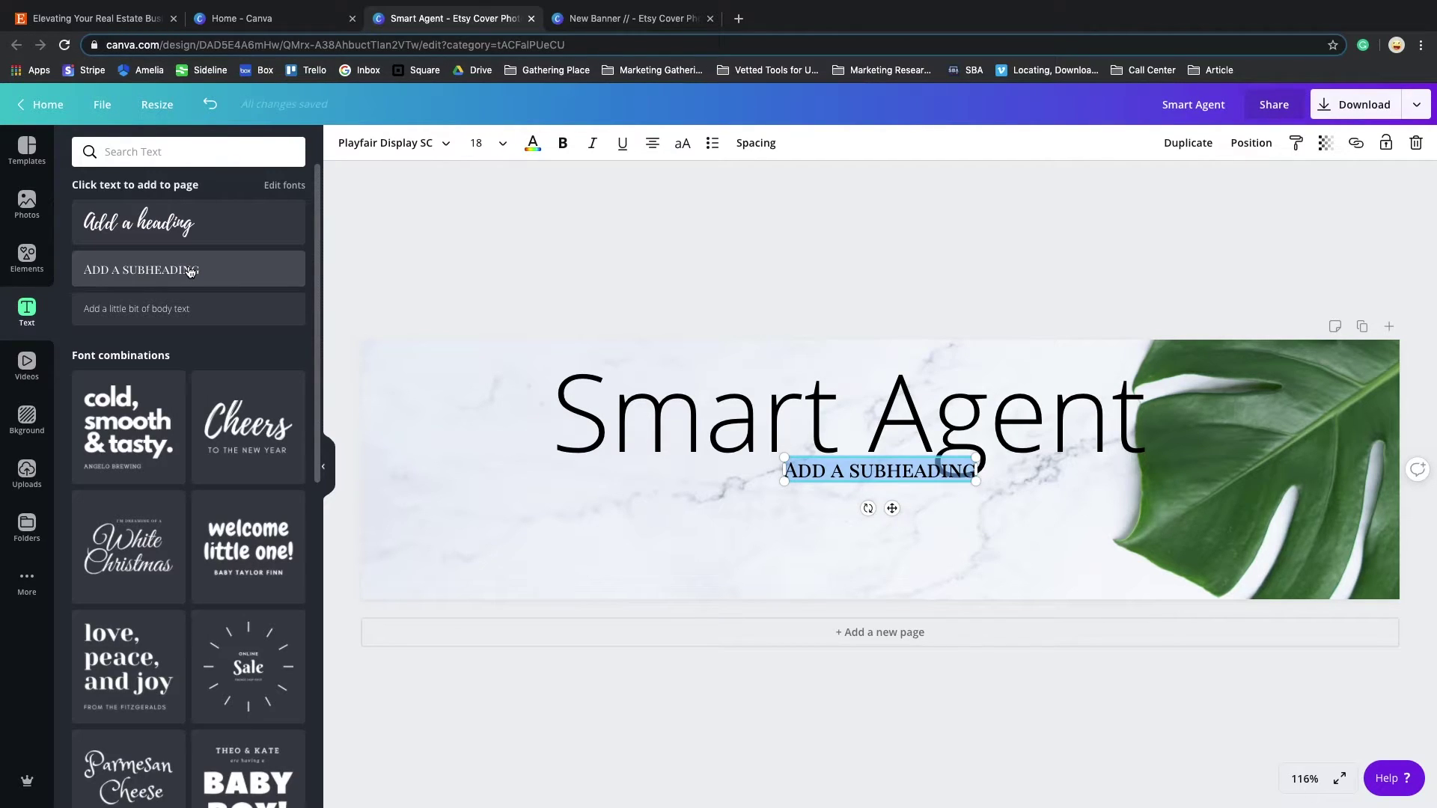
type("DIG")
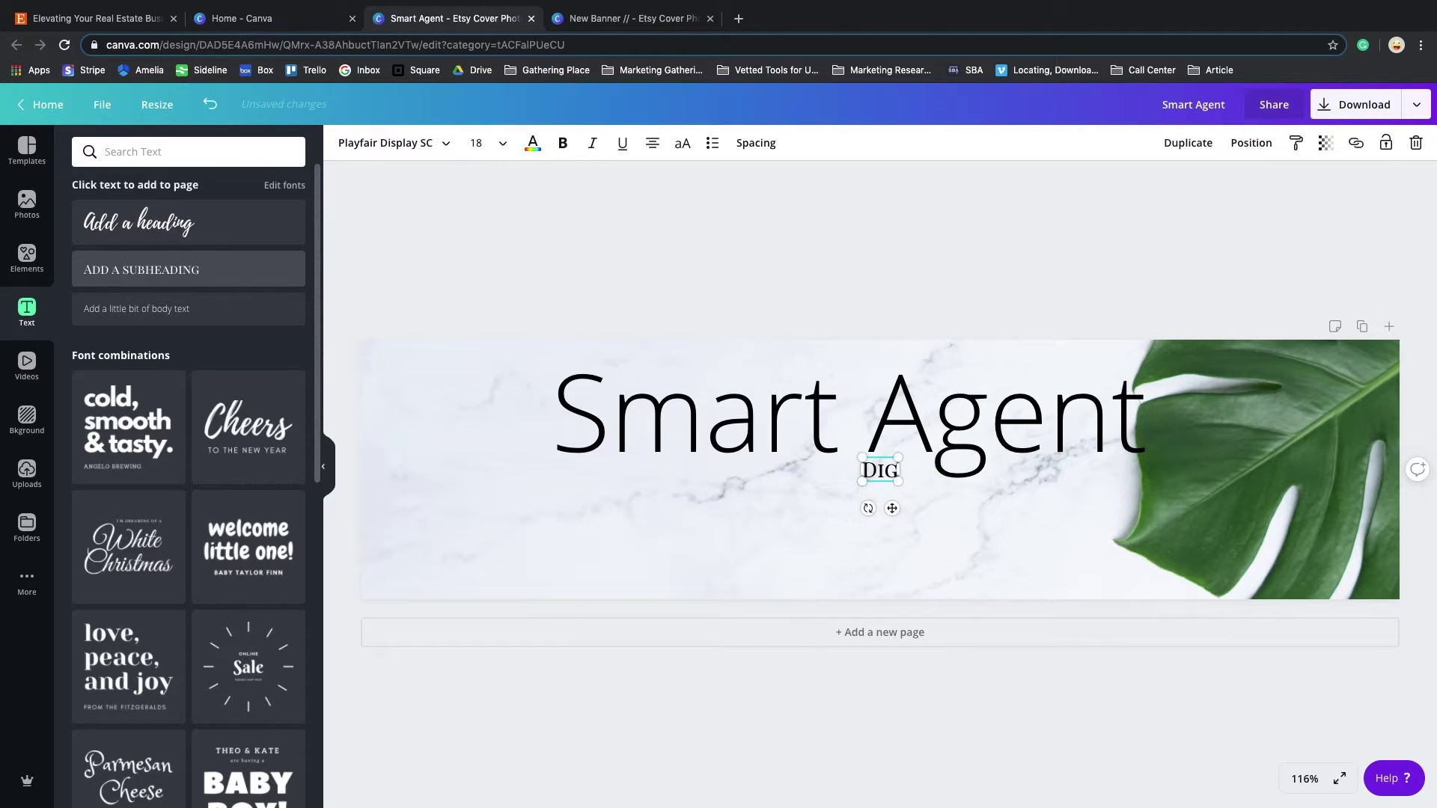
type("ITAL")
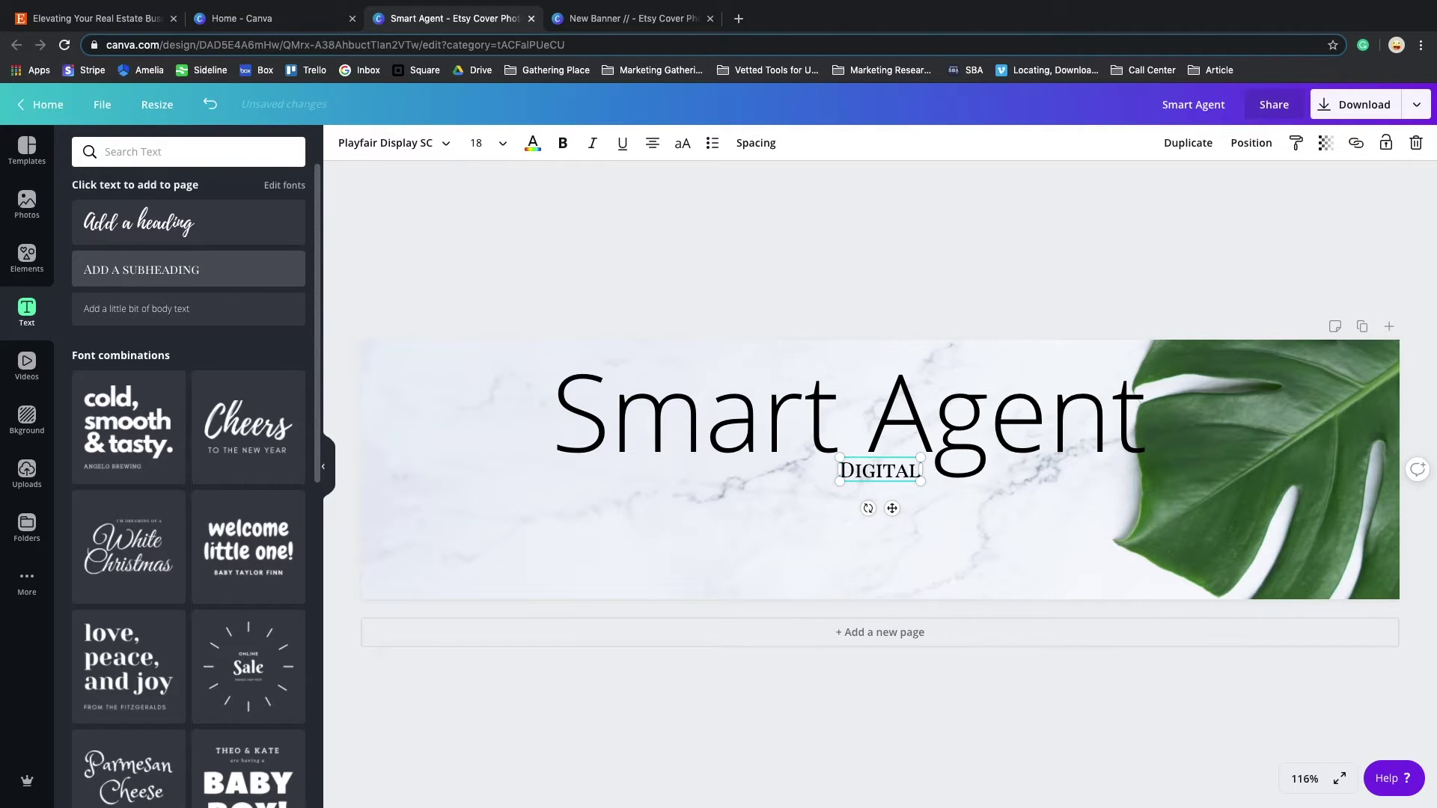
type(" TEMP")
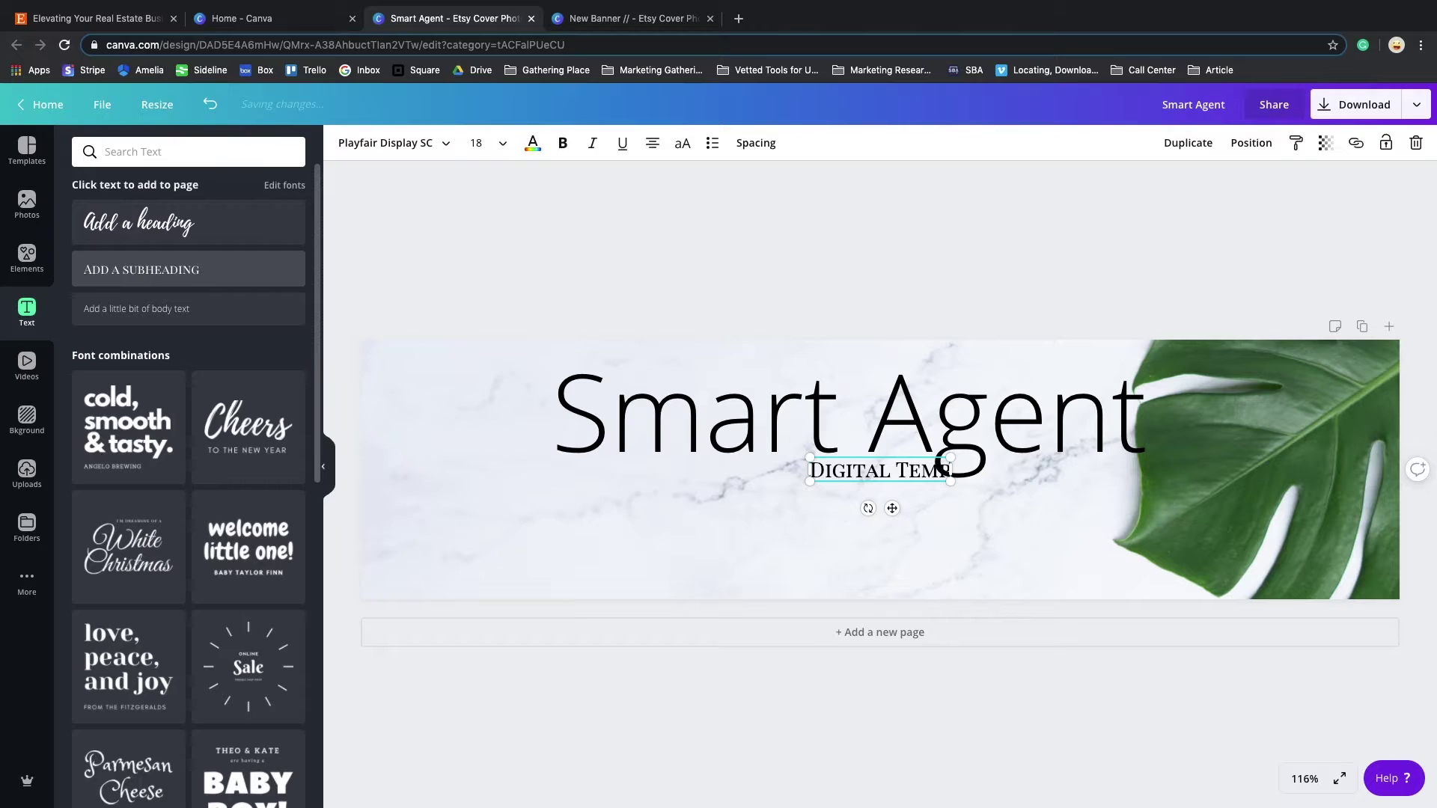
type("LATE")
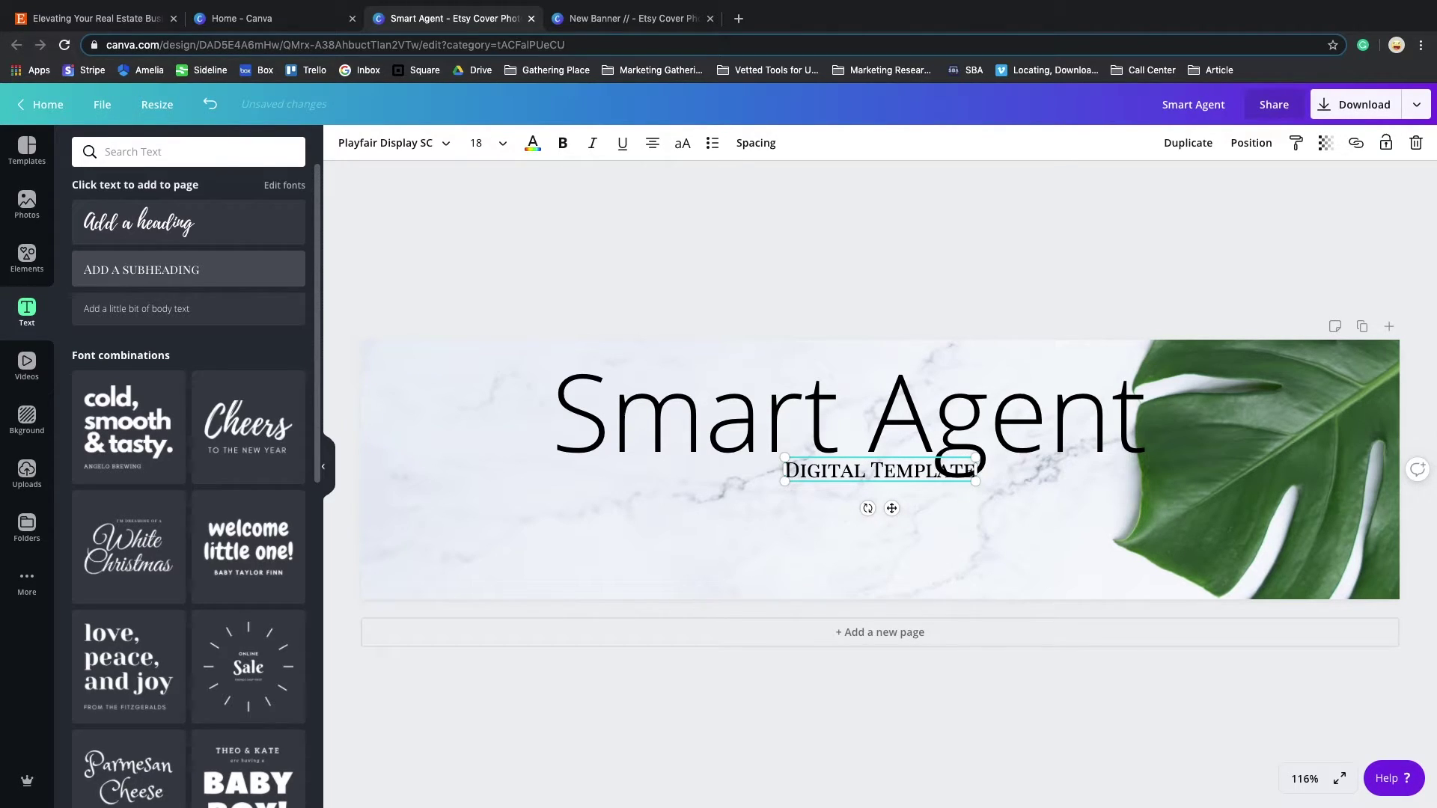
type(" for relators")
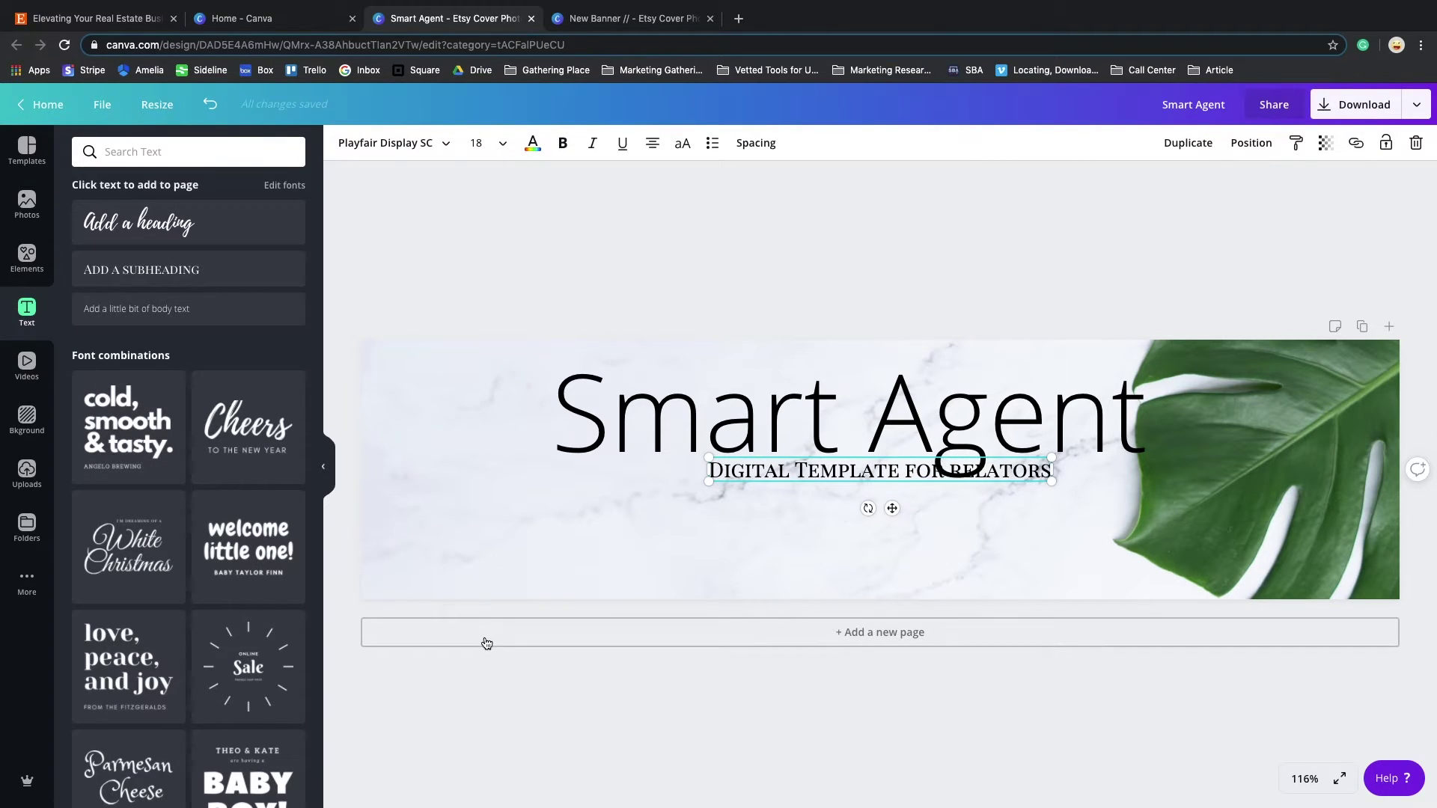
Step: Set the subheading font to Moontime at size 42
left_click_drag(892, 512, 891, 538)
left_click(404, 143)
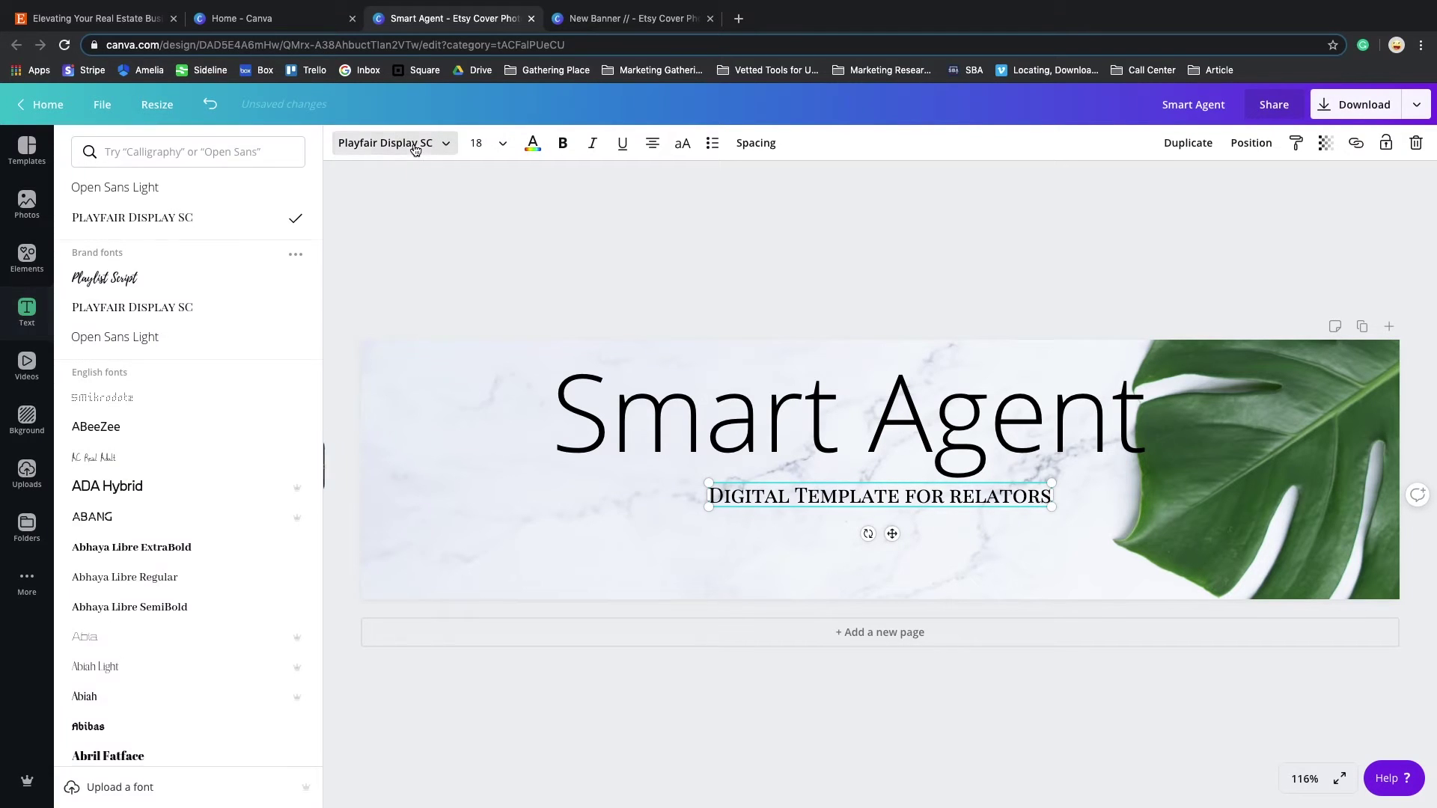
left_click(167, 150)
type("moon")
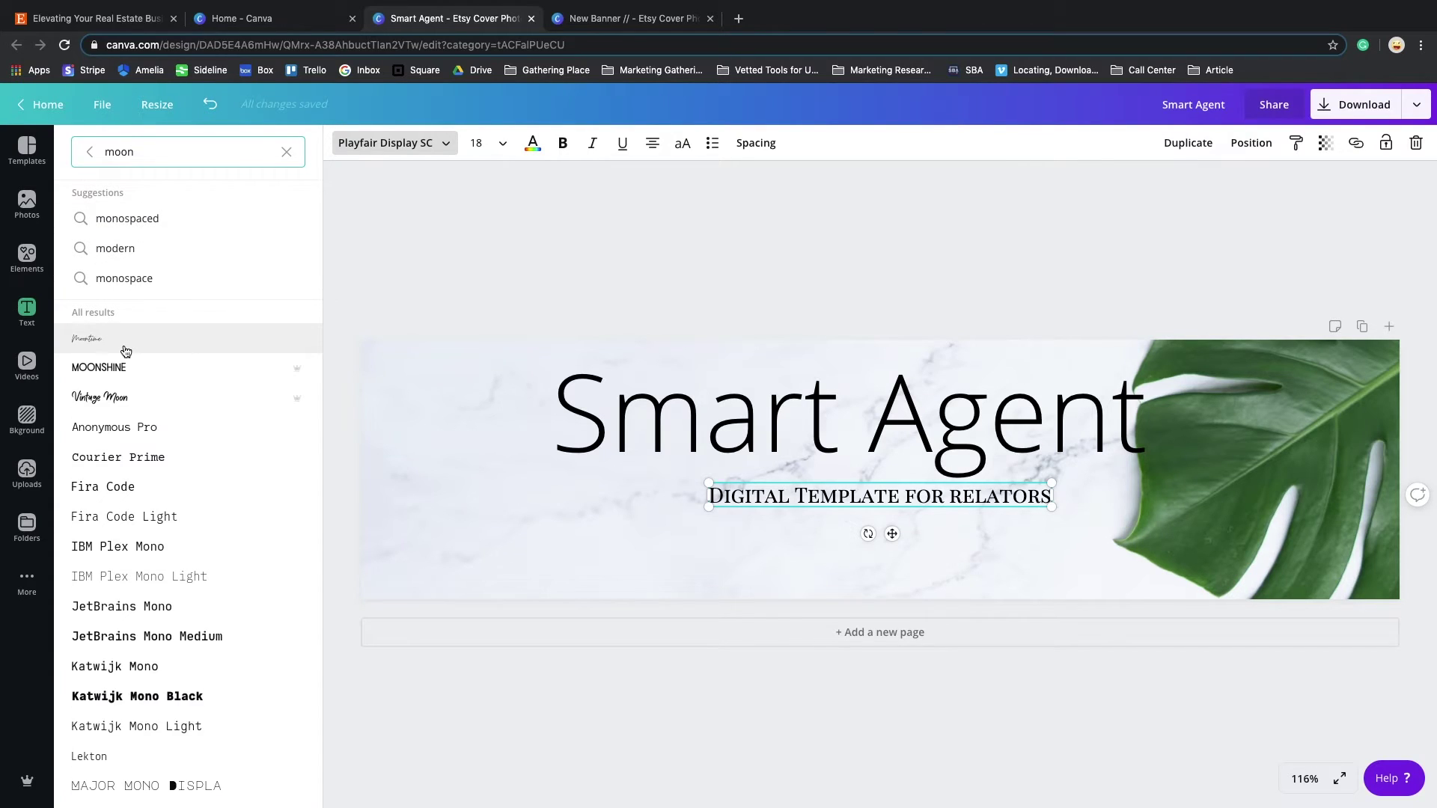
left_click(126, 351)
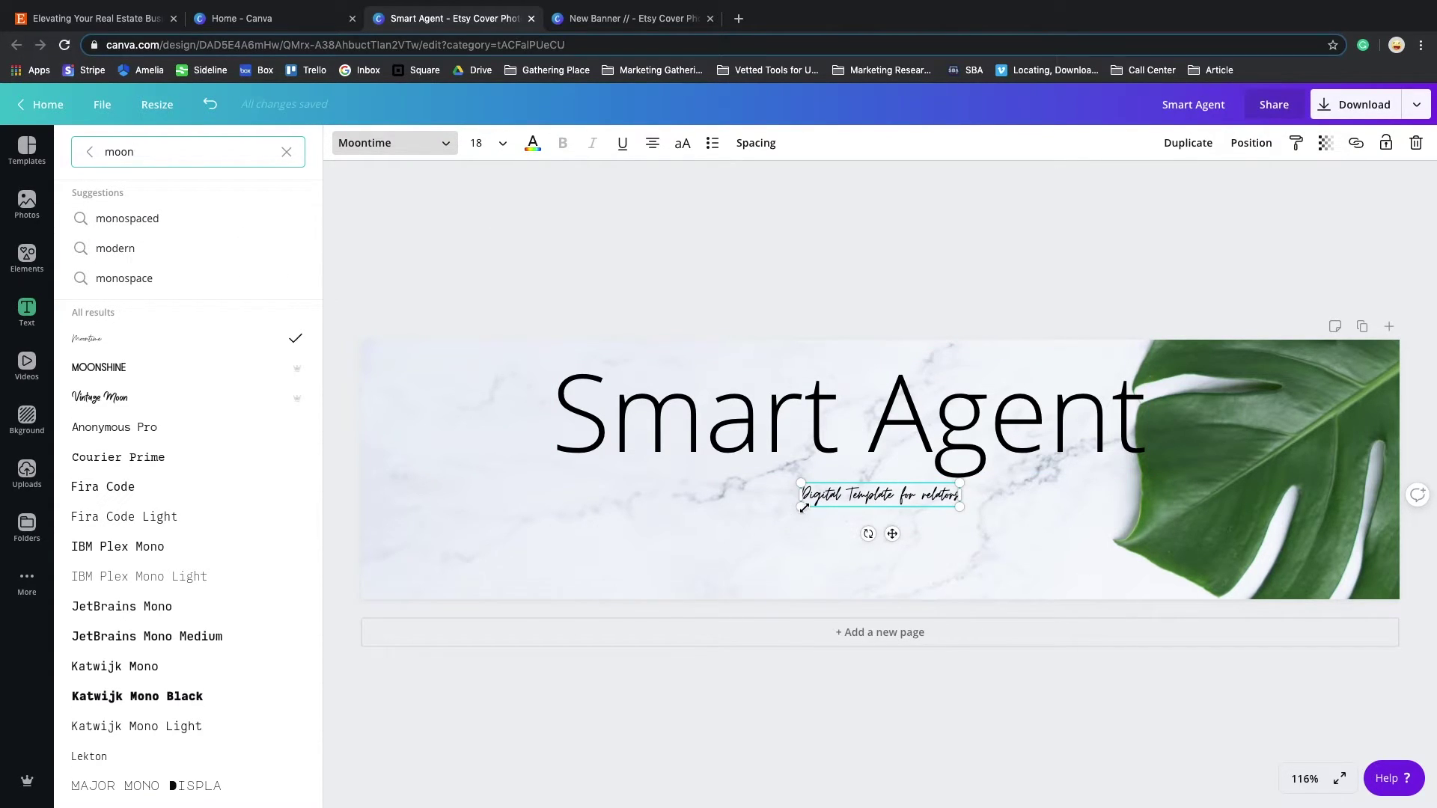
left_click(497, 142)
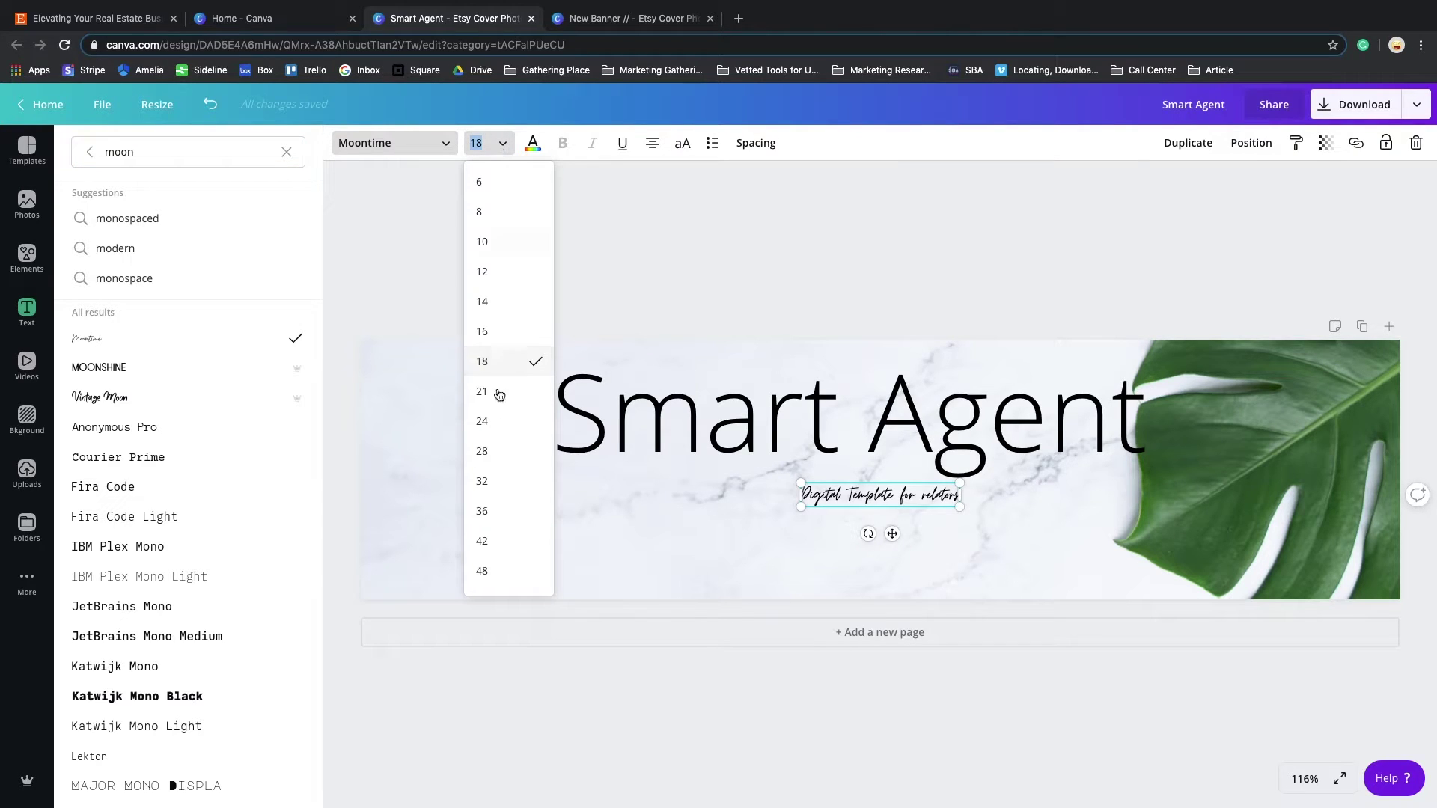
left_click(477, 545)
Step: Align the Moontime subheading centred beneath the Smart Agent heading
left_click(922, 266)
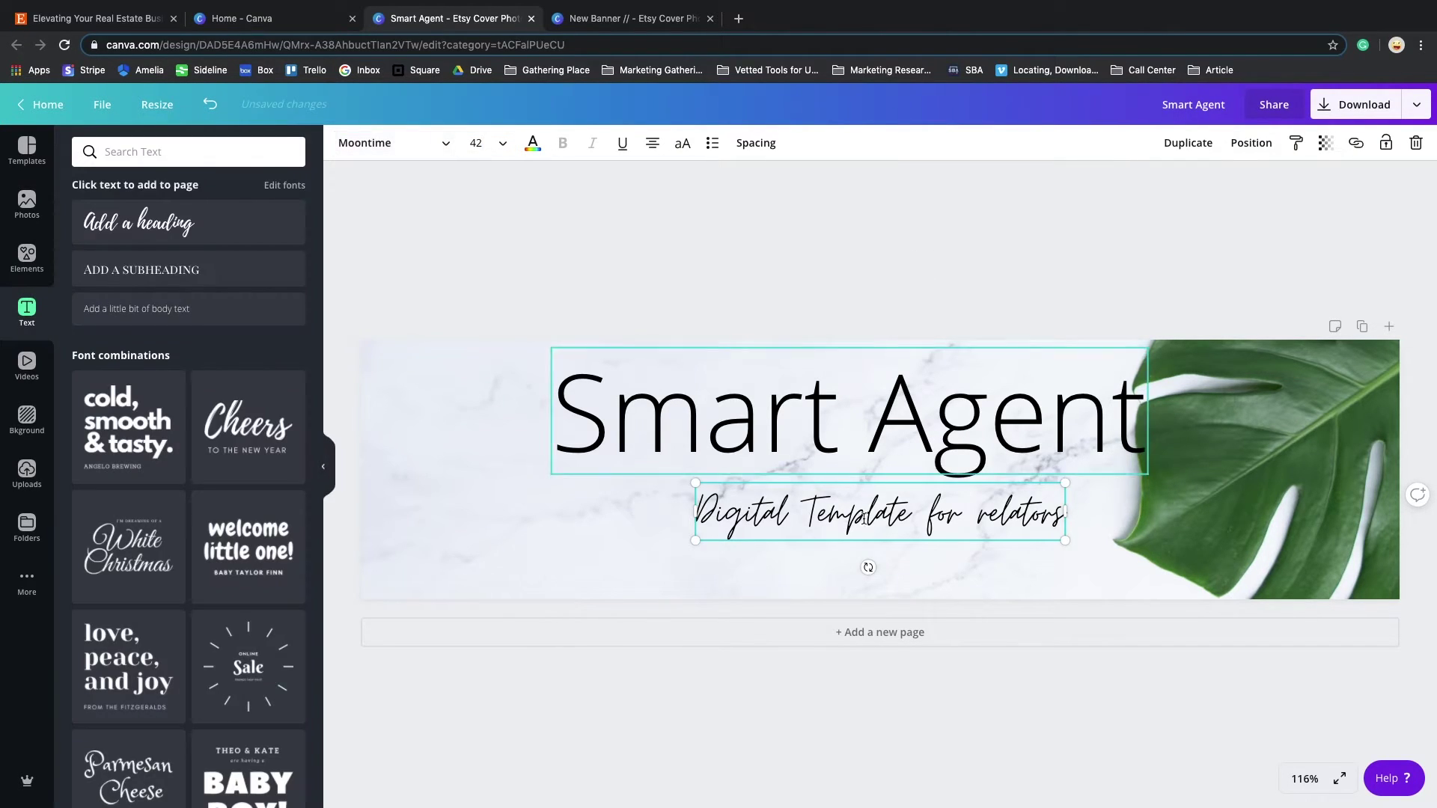
left_click(866, 526)
left_click(993, 211)
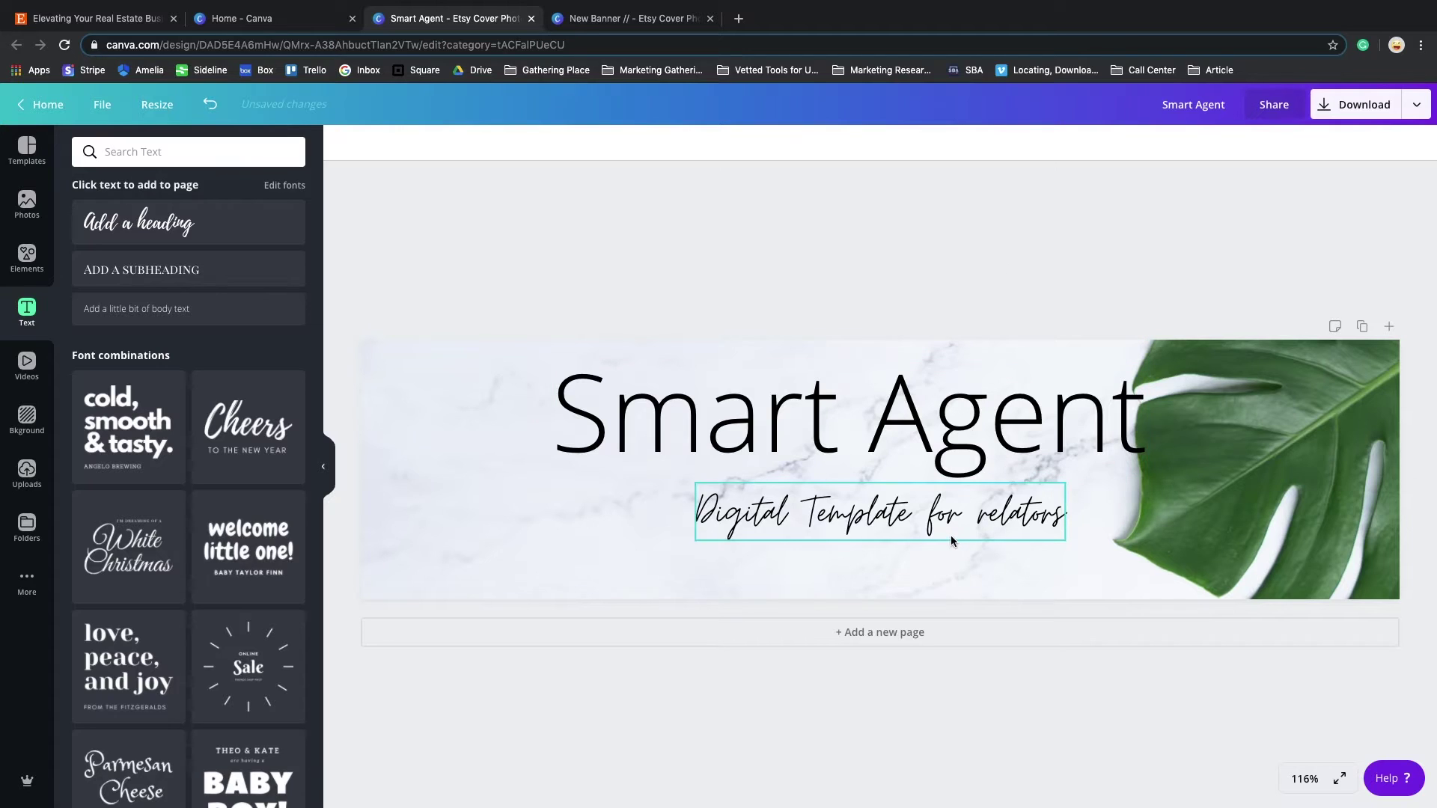
left_click_drag(950, 534, 933, 509)
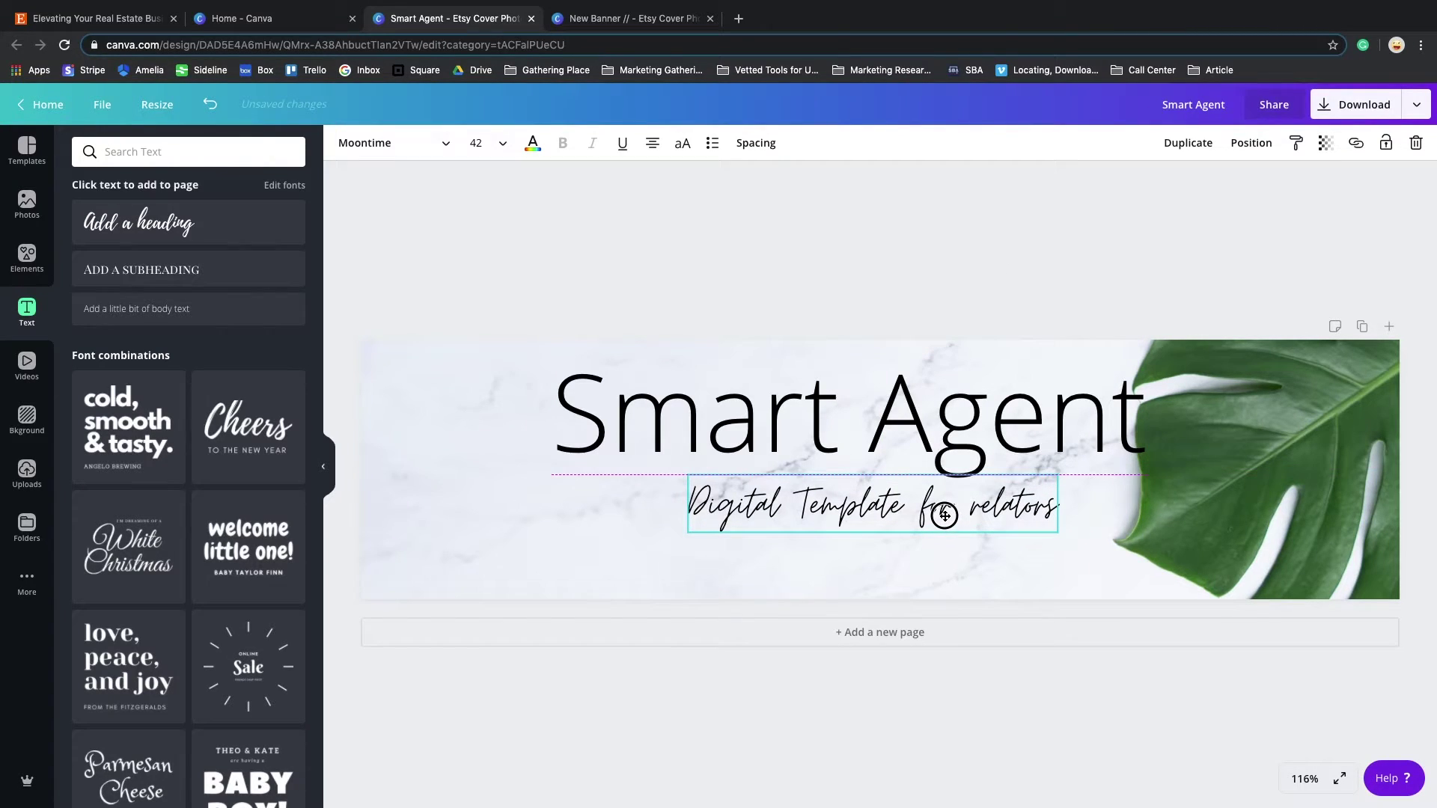
left_click(925, 411)
left_click_drag(925, 410, 937, 406)
left_click_drag(827, 507, 828, 516)
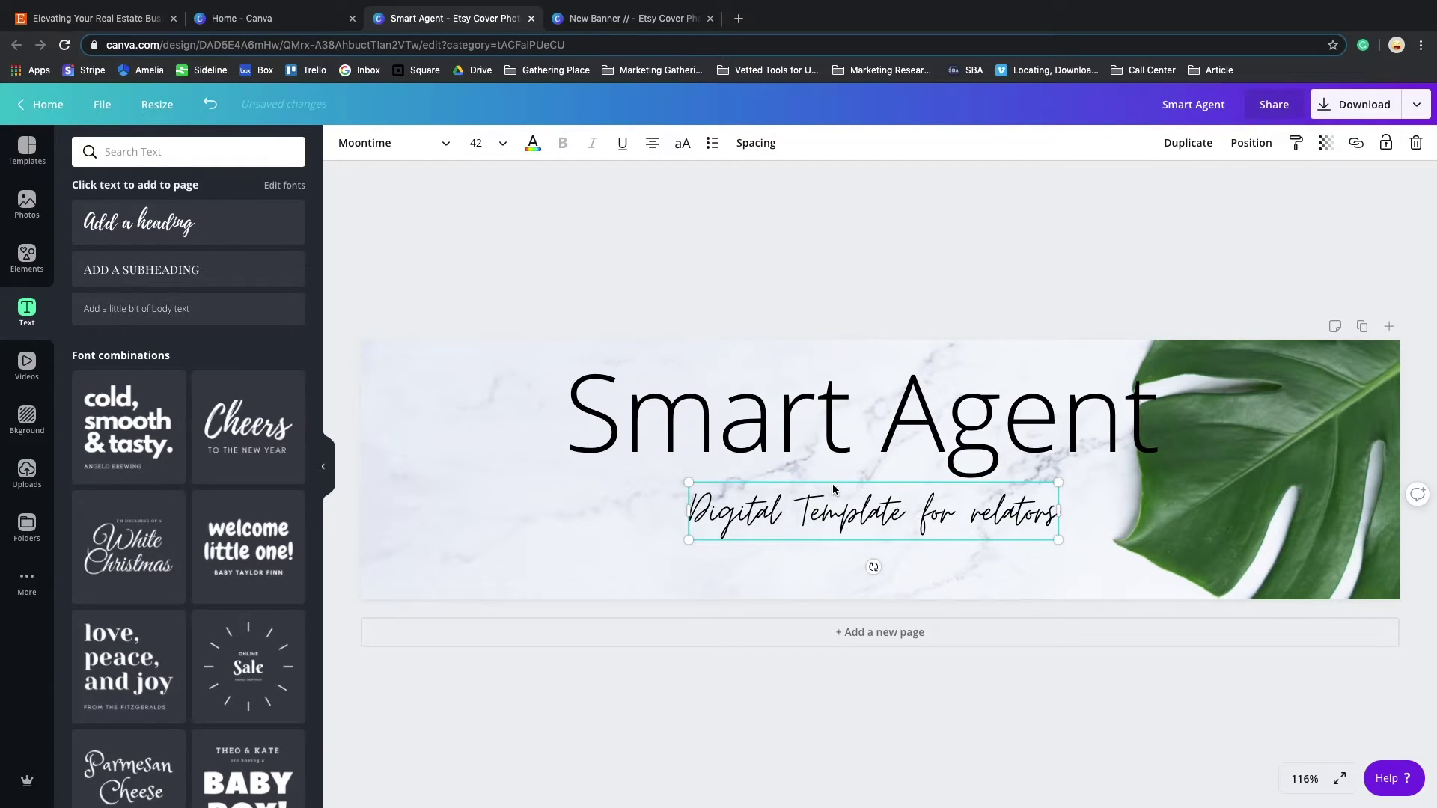
left_click_drag(854, 417, 874, 428)
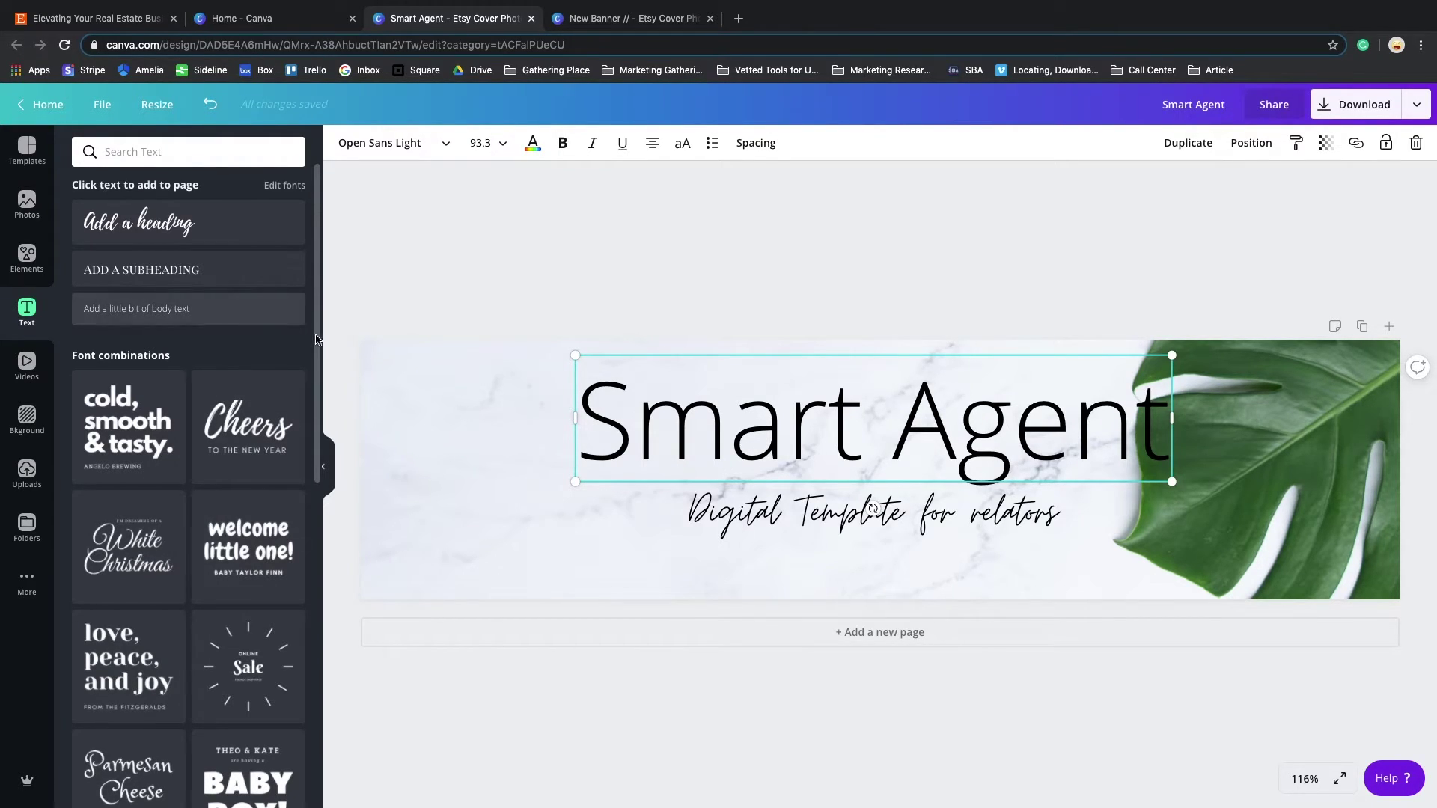
left_click(27, 258)
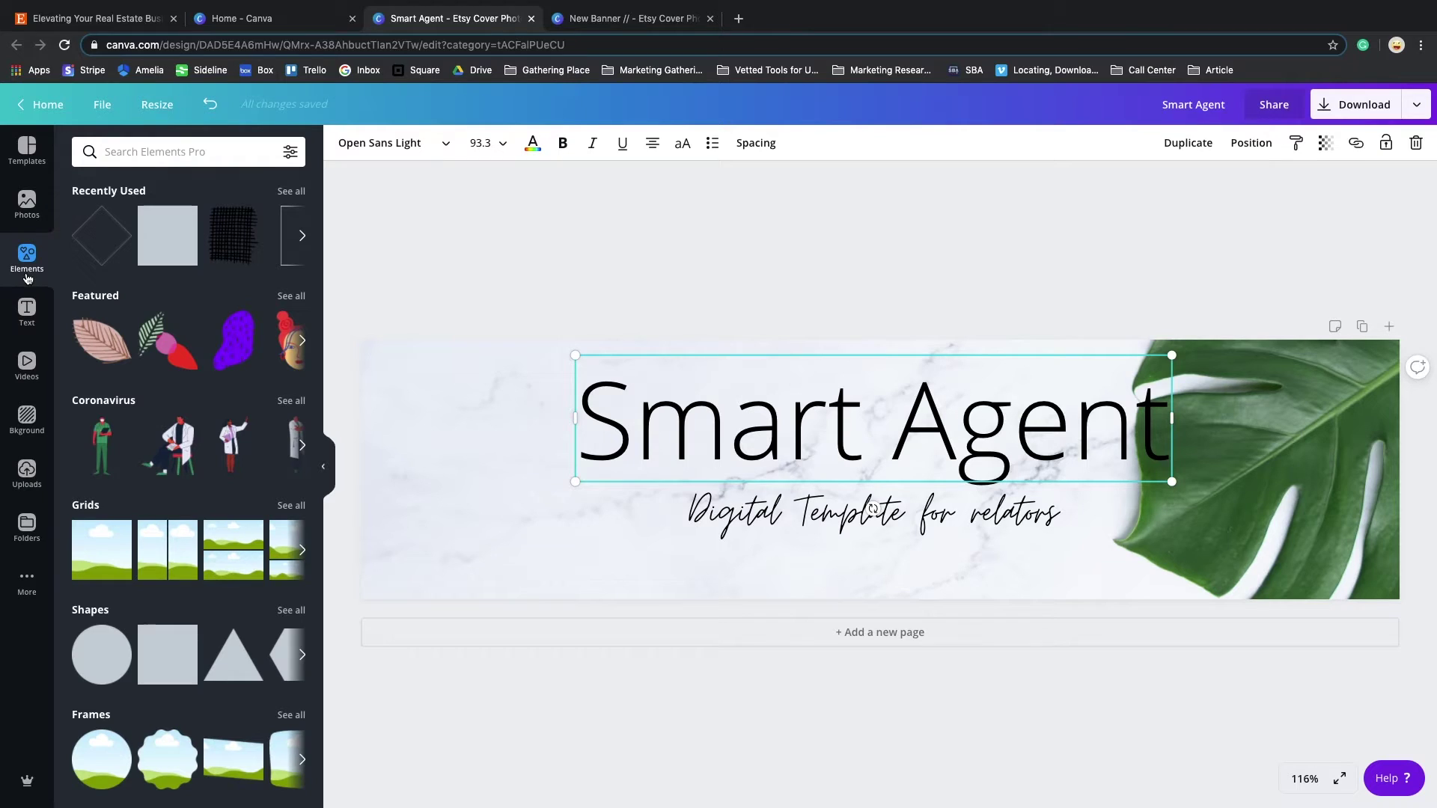
scroll(140, 509, "down", 5)
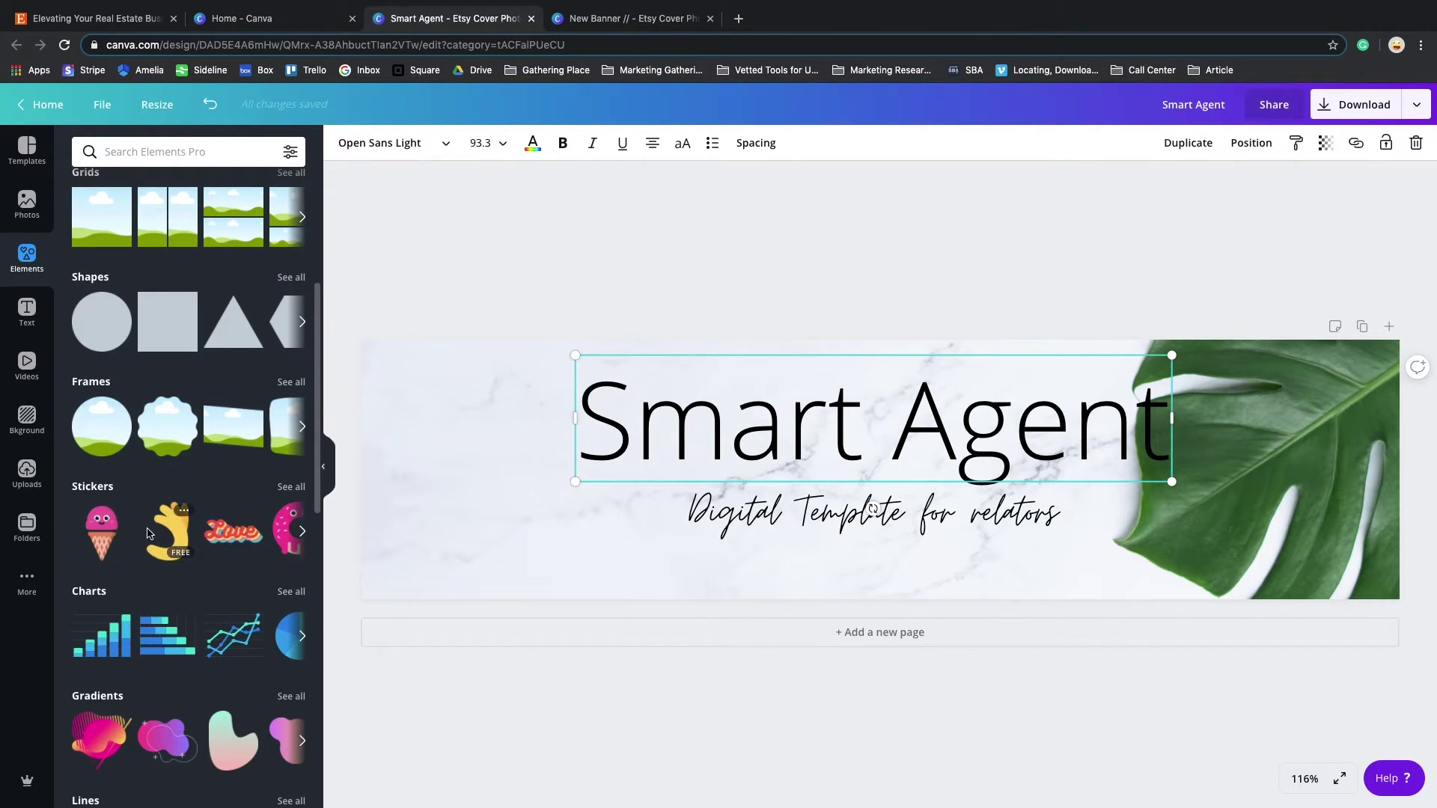
scroll(214, 588, "down", 3)
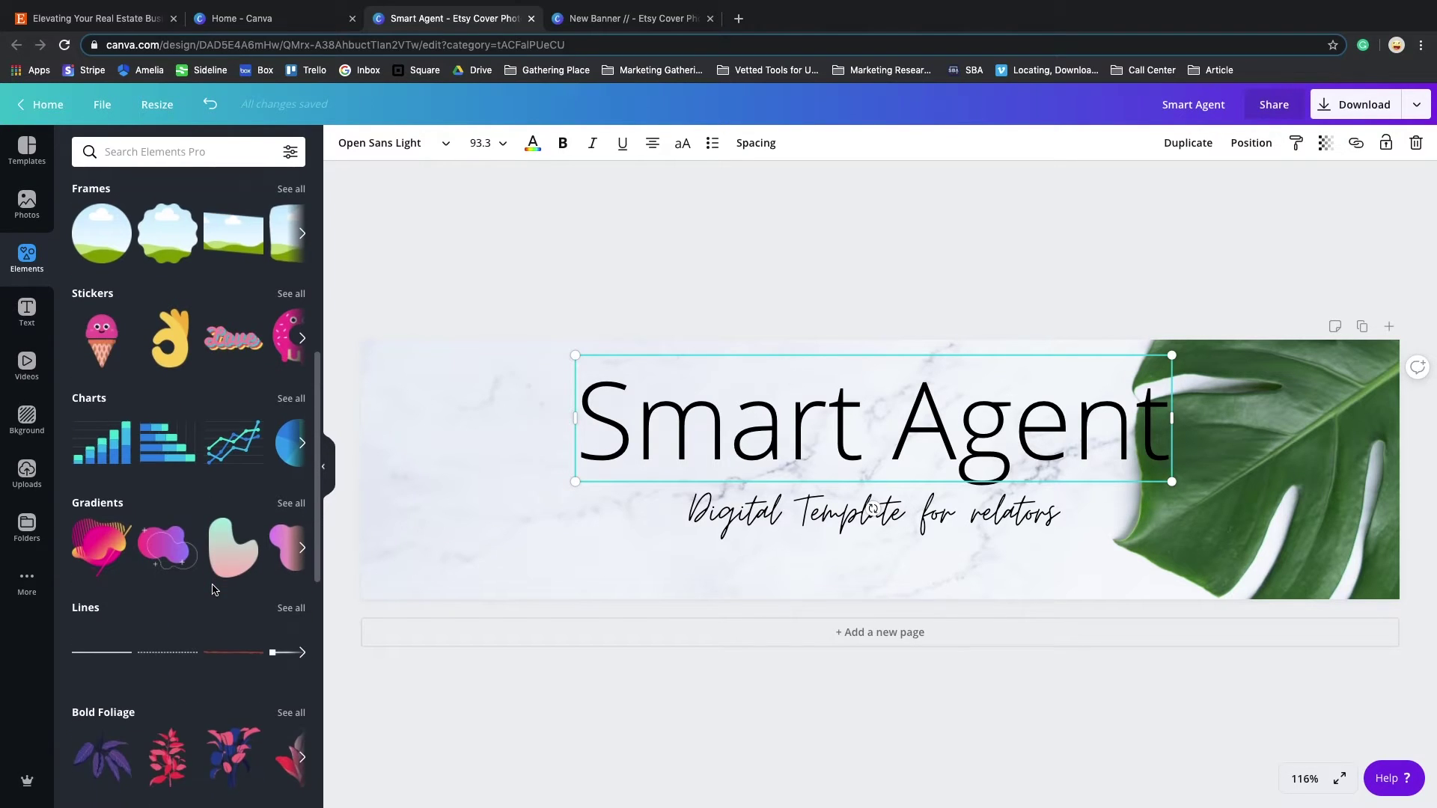
scroll(215, 589, "up", 8)
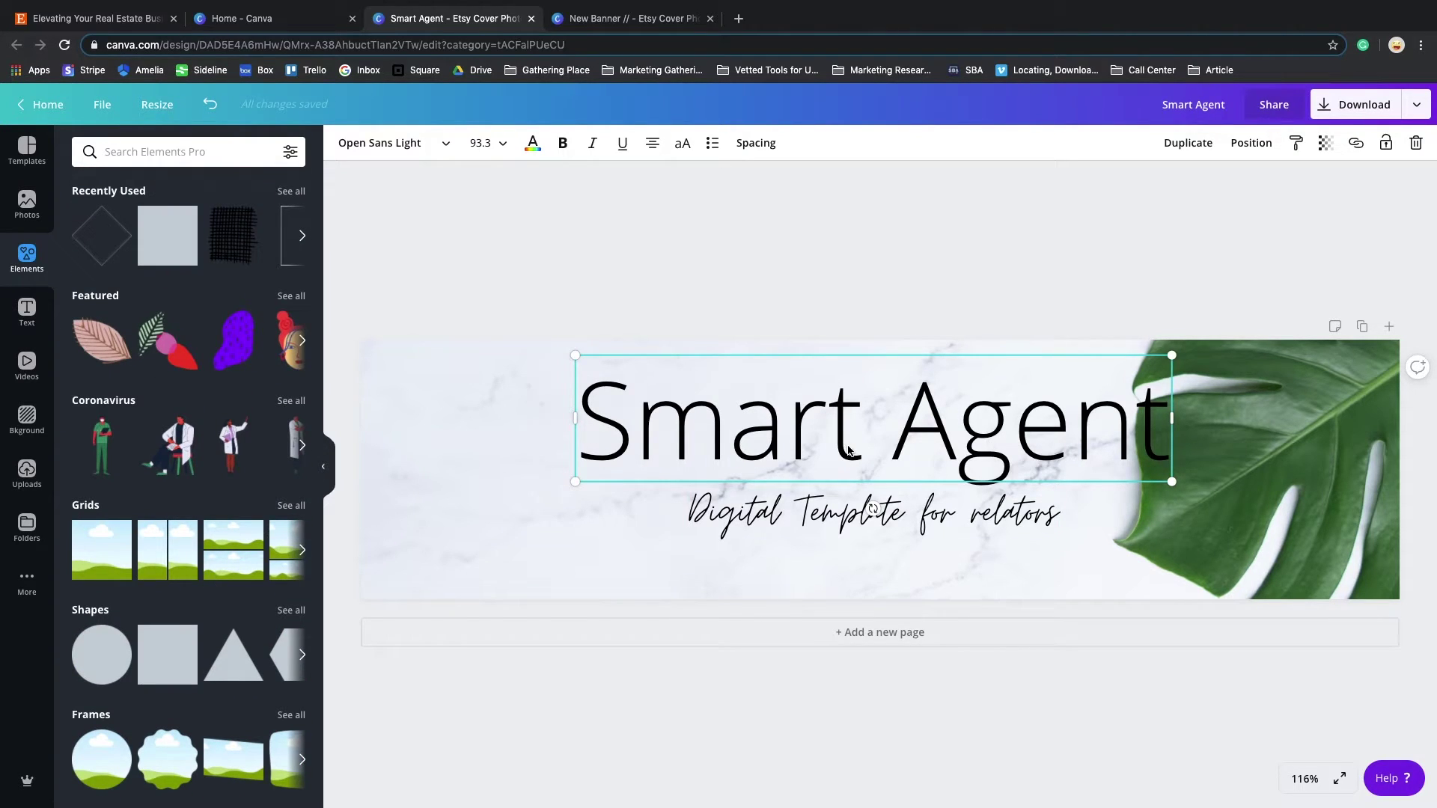
left_click(939, 313)
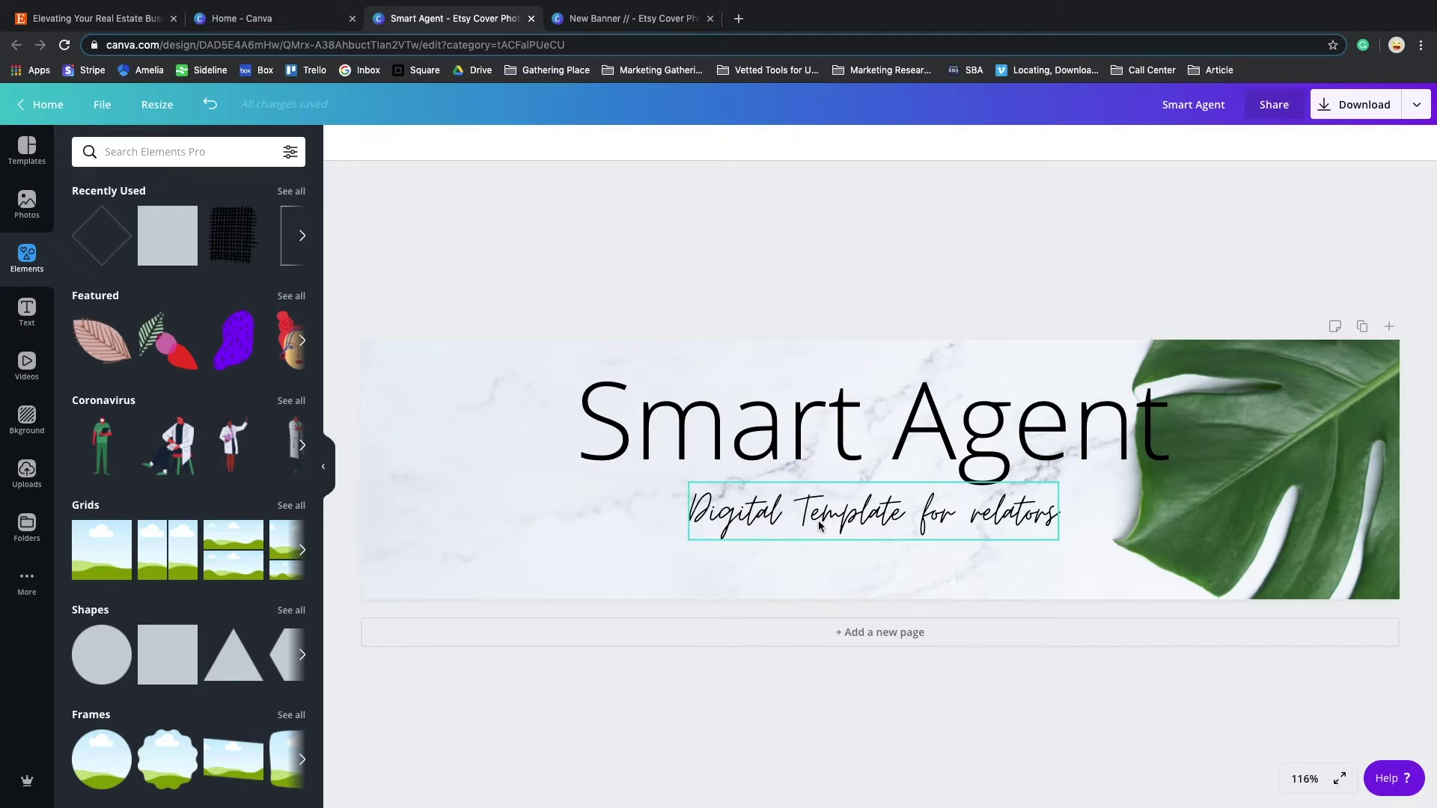
left_click(871, 515)
left_click(841, 441)
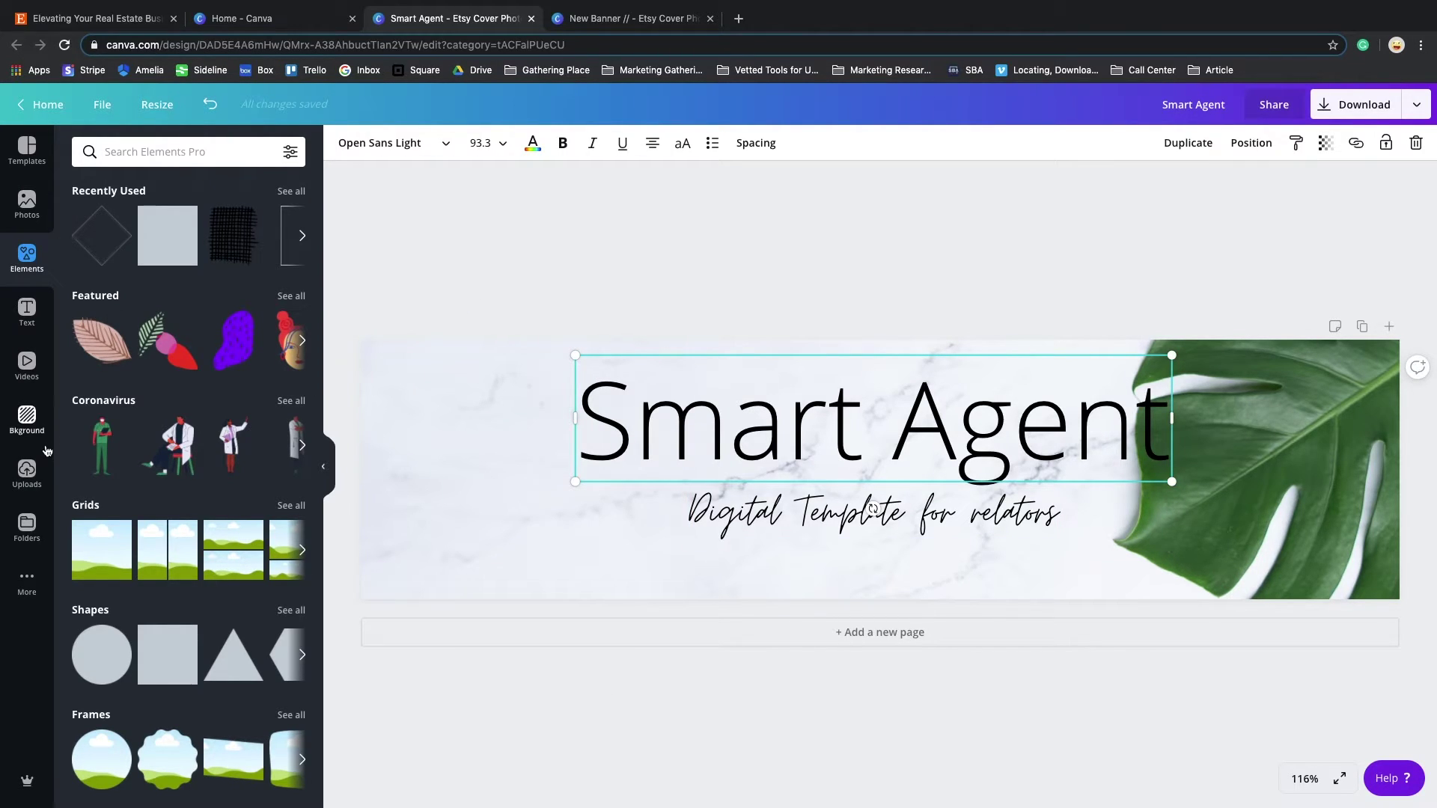
Step: Try the Interior & Exterior upload at the banner's left edge, then delete it
left_click(26, 473)
scroll(204, 575, "down", 10)
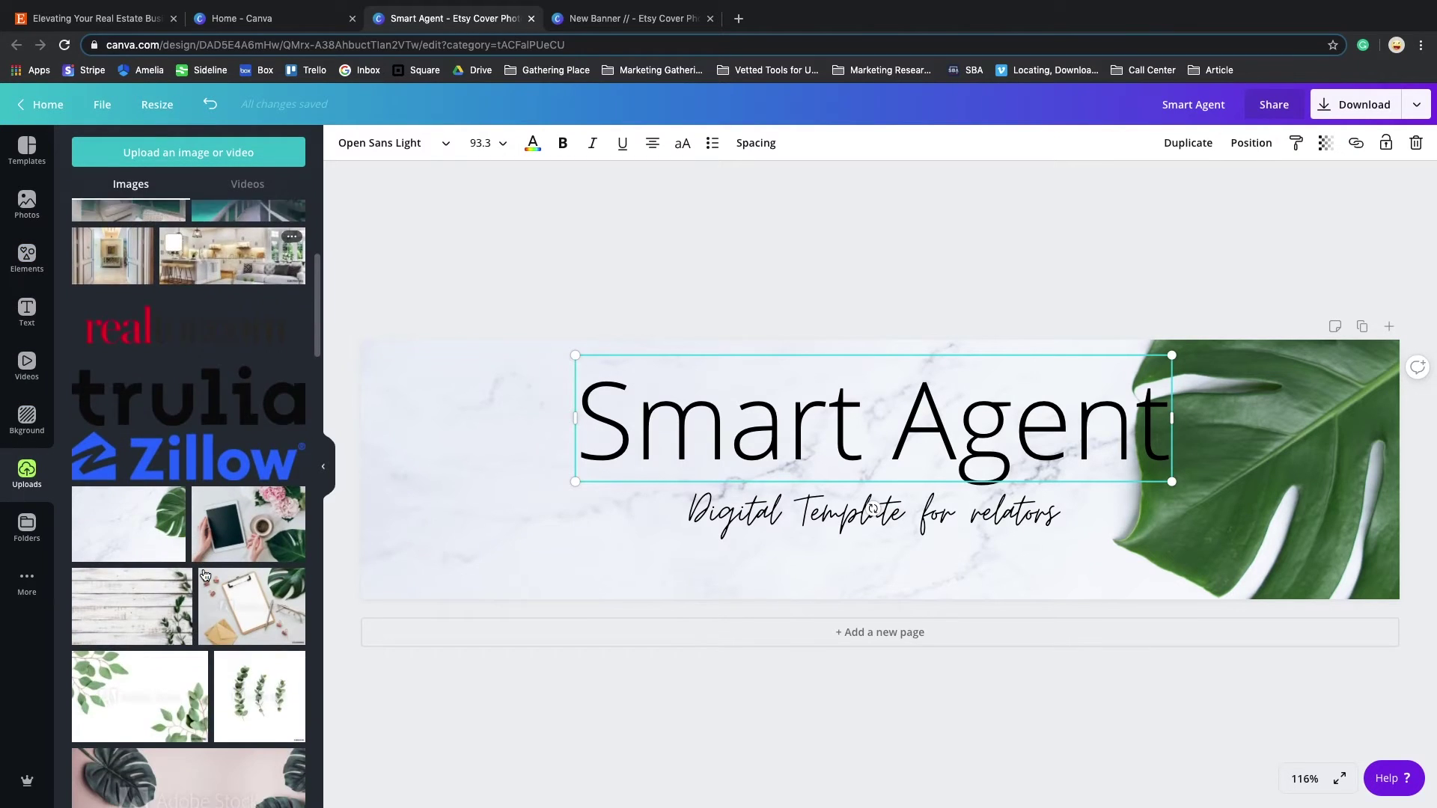
scroll(204, 575, "down", 10)
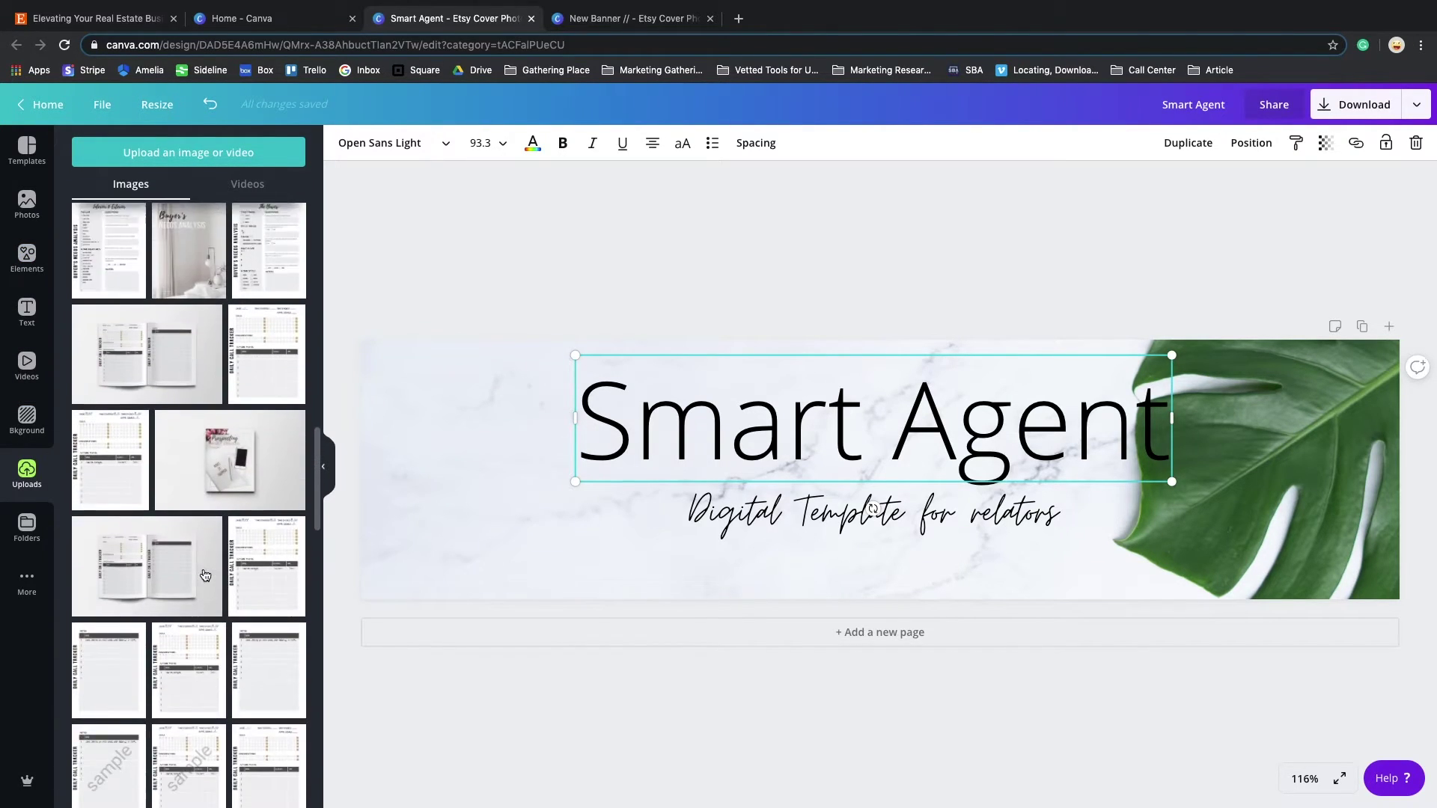
scroll(204, 575, "down", 5)
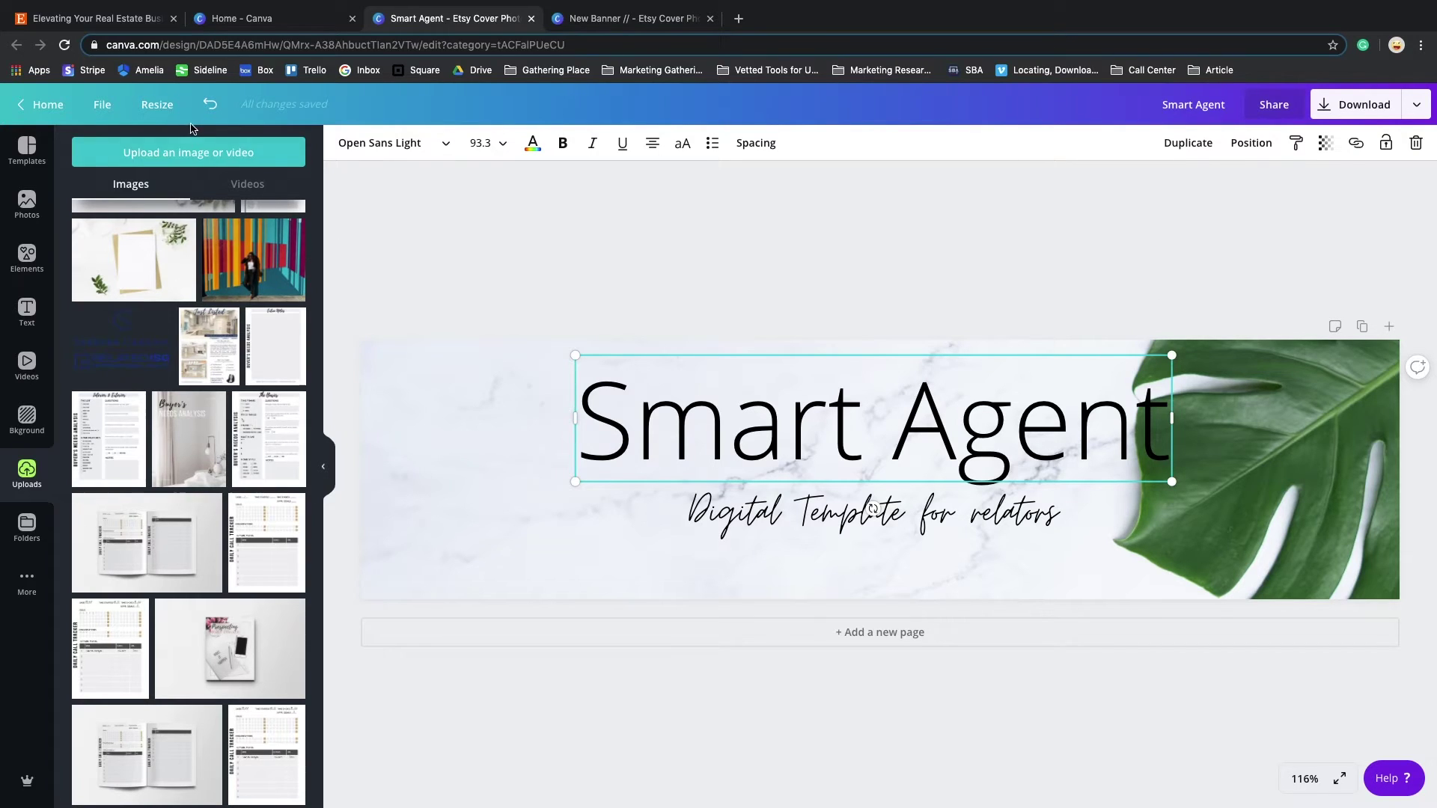
left_click(110, 440)
left_click_drag(921, 420, 496, 406)
key("Delete")
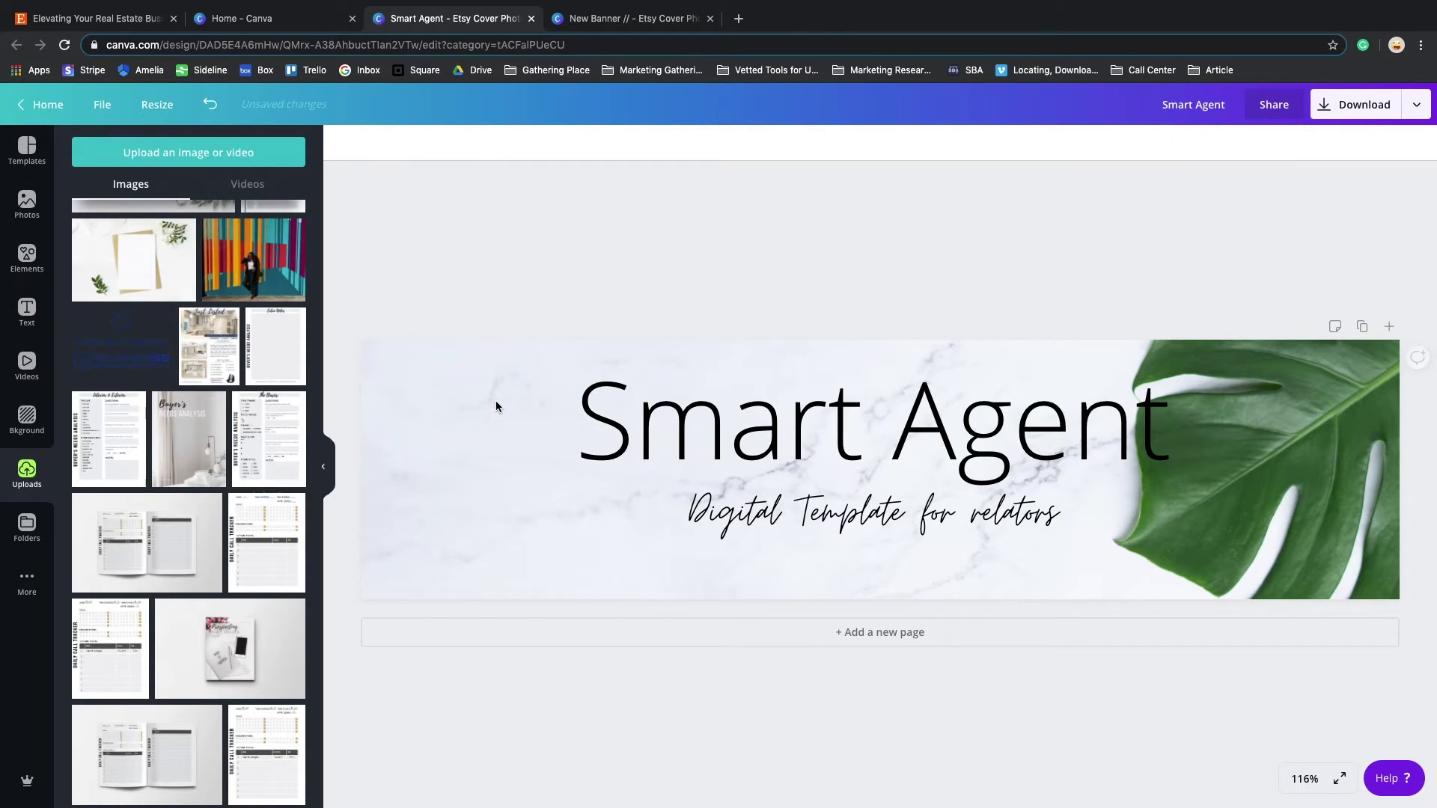
Step: Drag a questionnaire image from uploads onto the banner's left edge
scroll(285, 480, "down", 10)
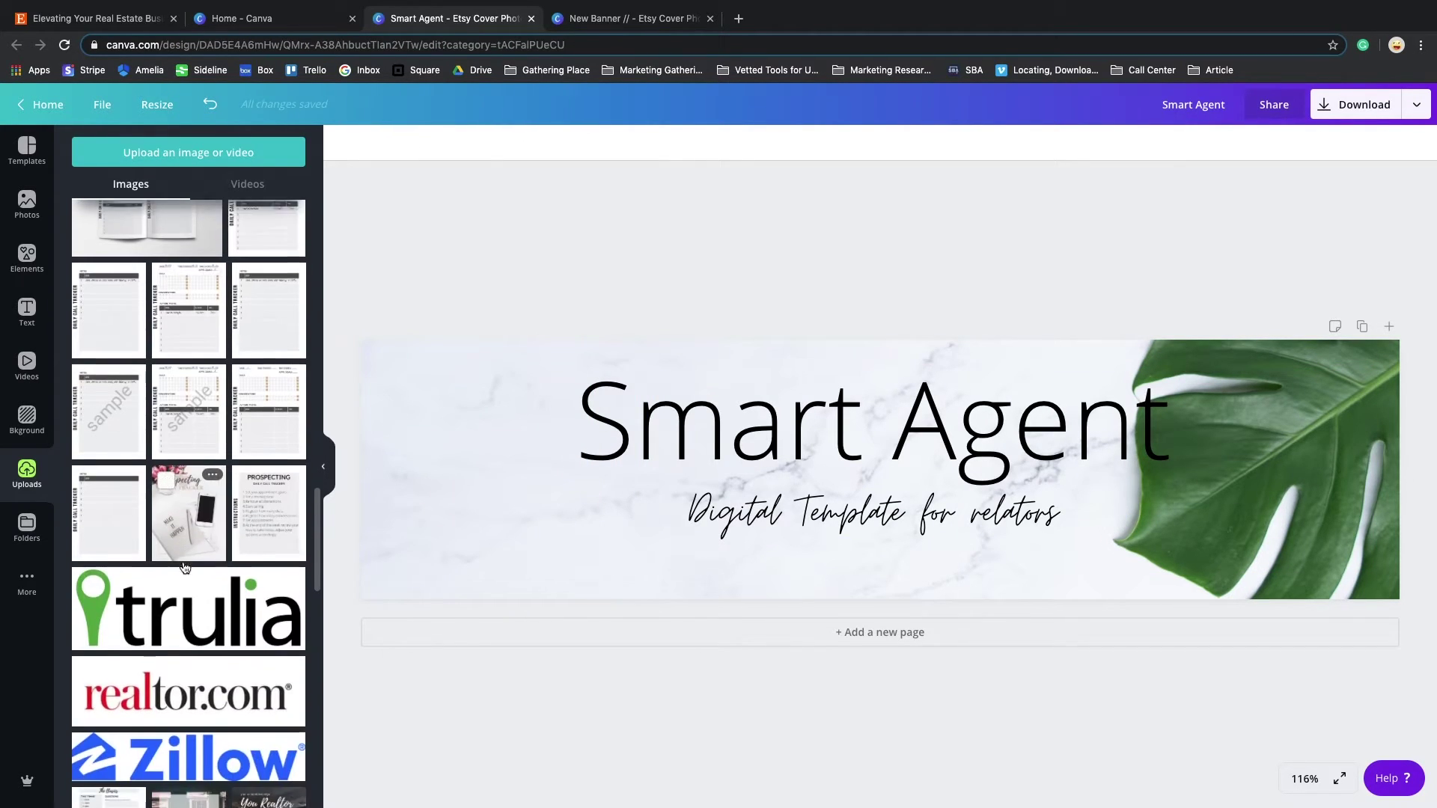
scroll(184, 567, "up", 10)
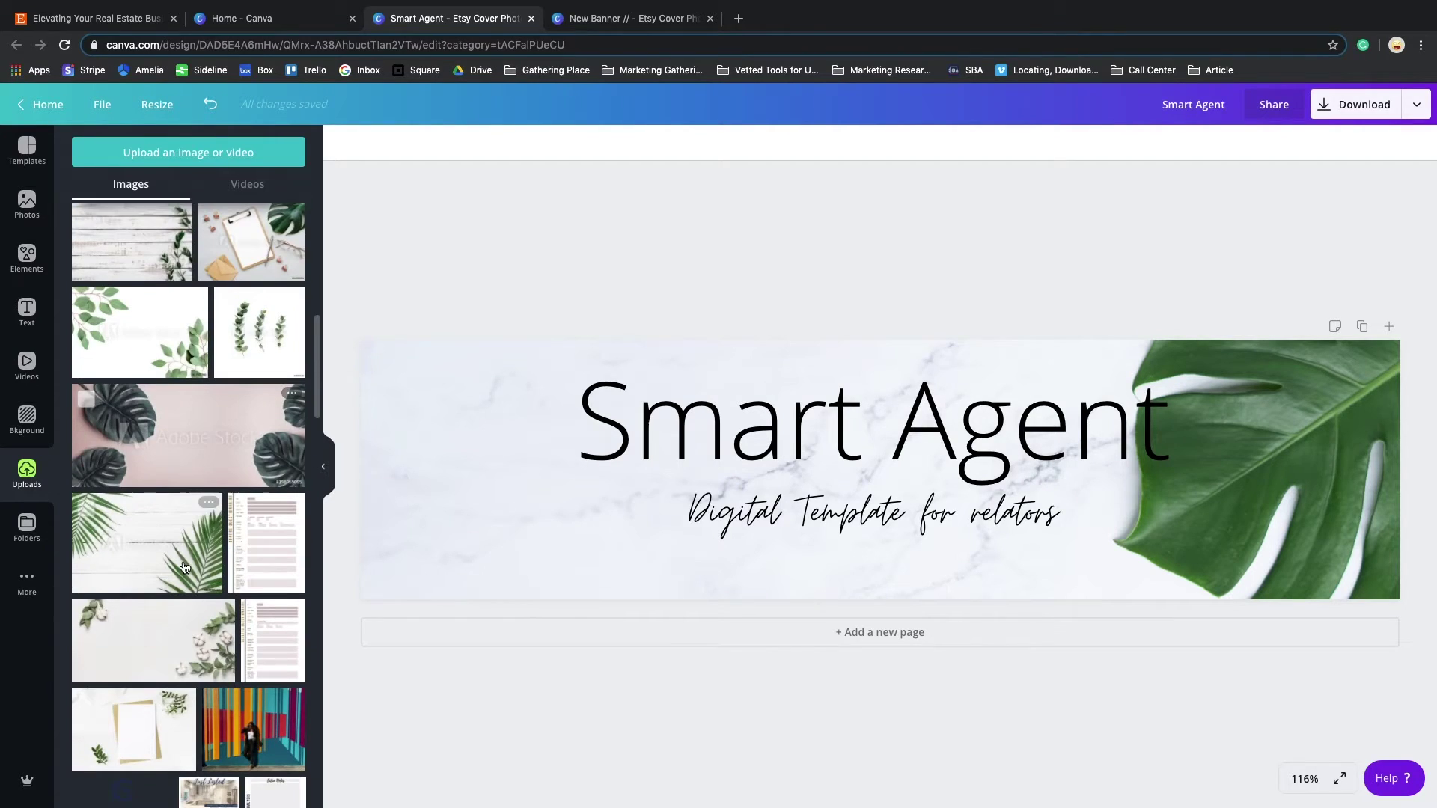
left_click_drag(279, 610, 439, 386)
Step: Add the Sellers questionnaire, enlarging and overlapping it with the Buyers page at the left end
left_click(274, 633)
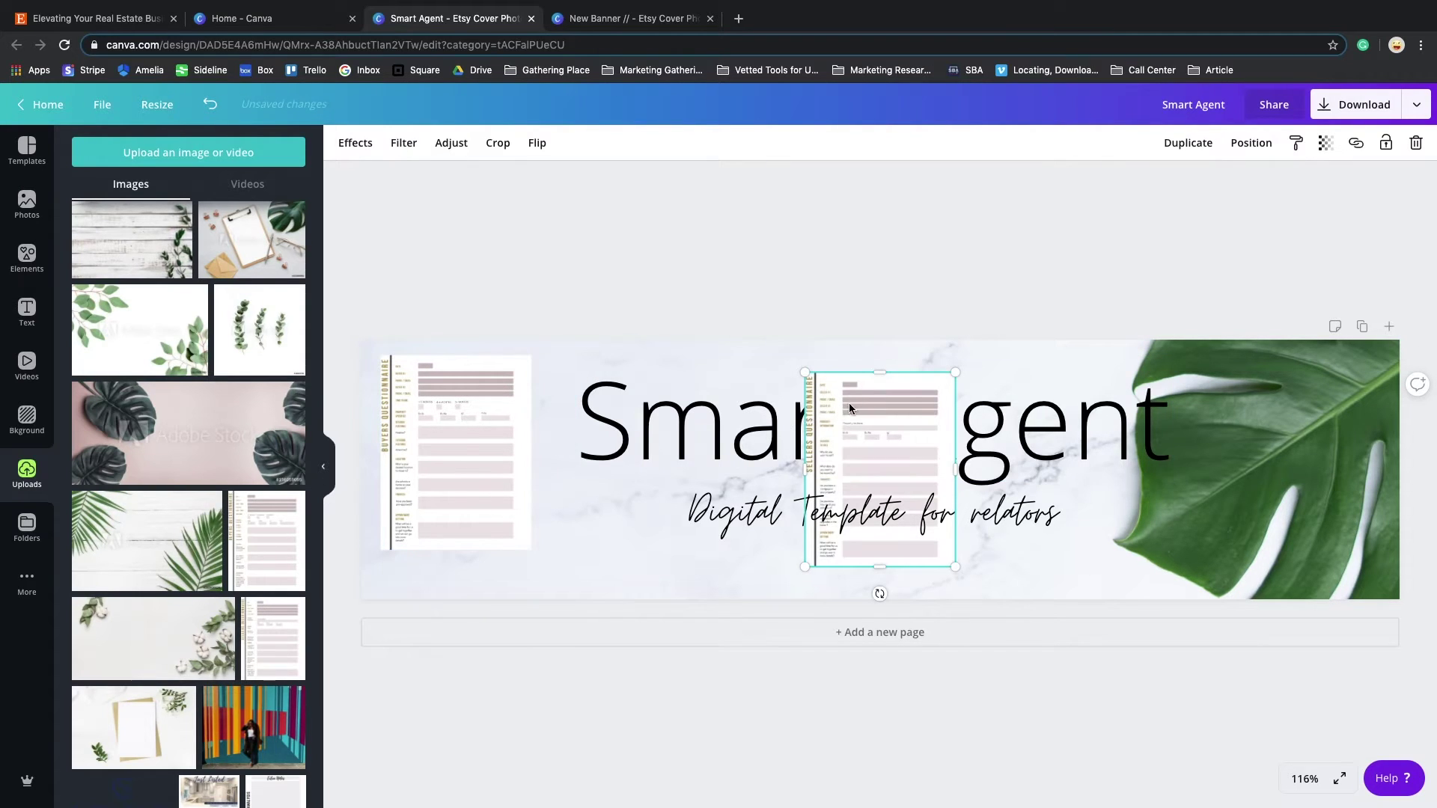
left_click_drag(590, 443, 696, 352)
left_click_drag(539, 471, 533, 567)
left_click(400, 498)
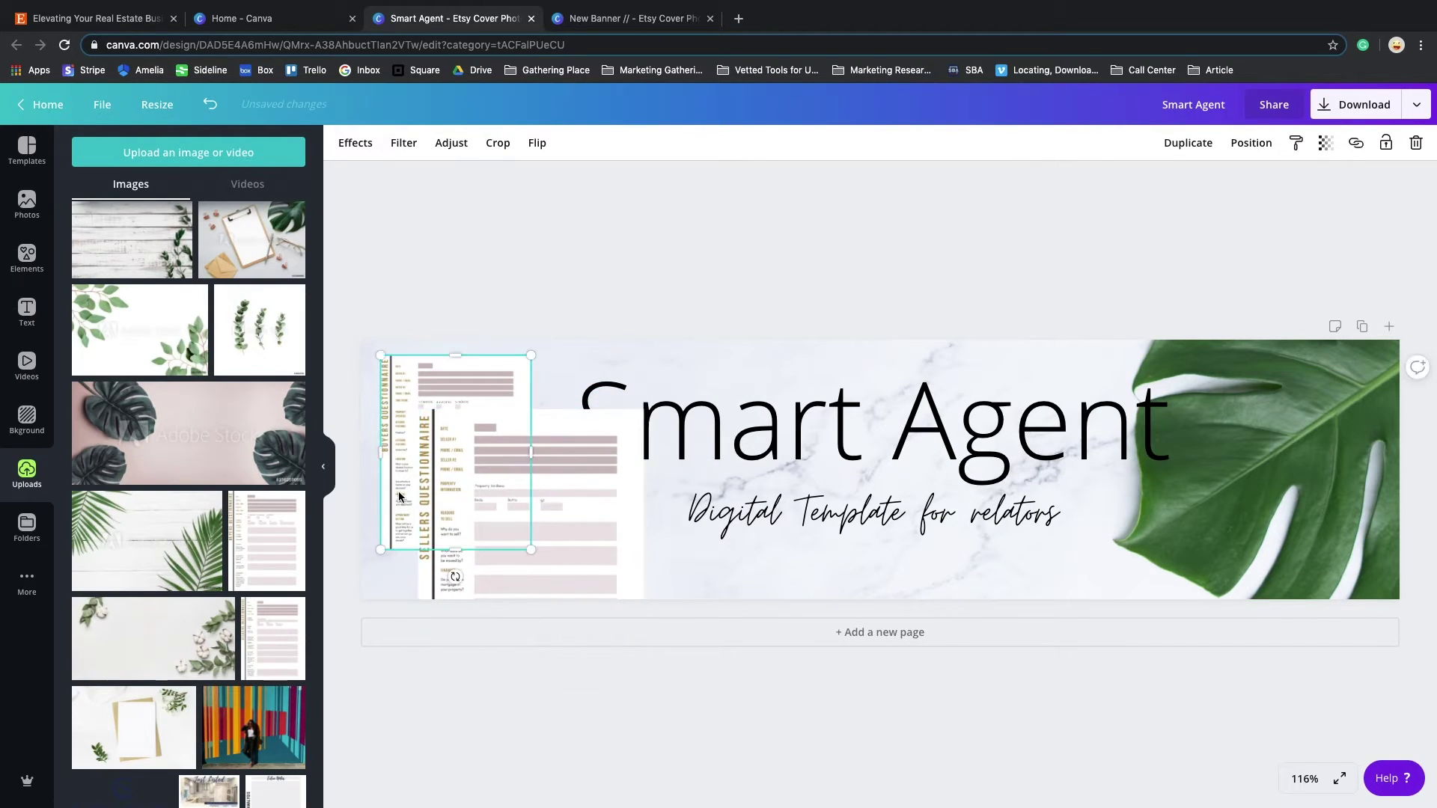
left_click_drag(520, 349, 665, 276)
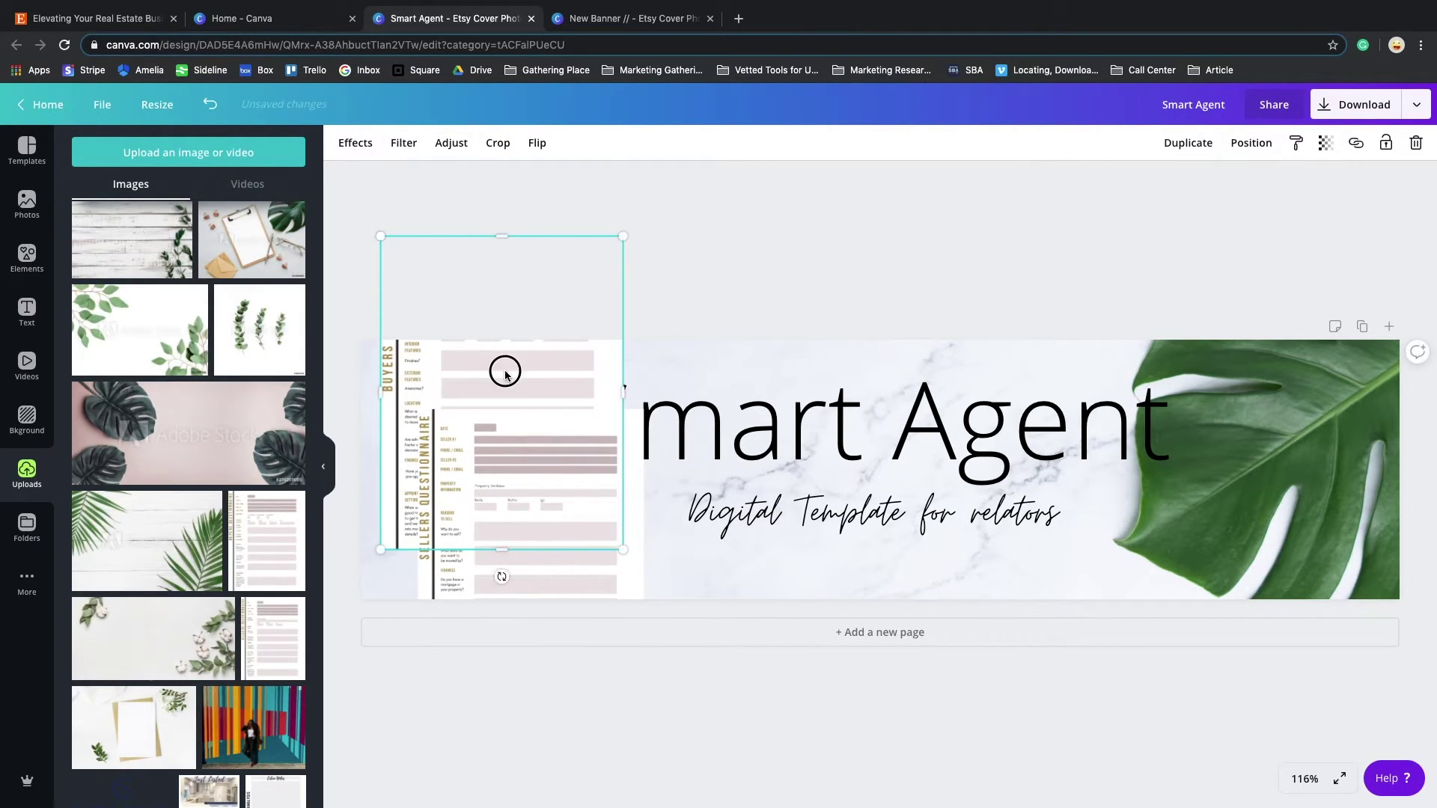
left_click_drag(505, 372, 482, 467)
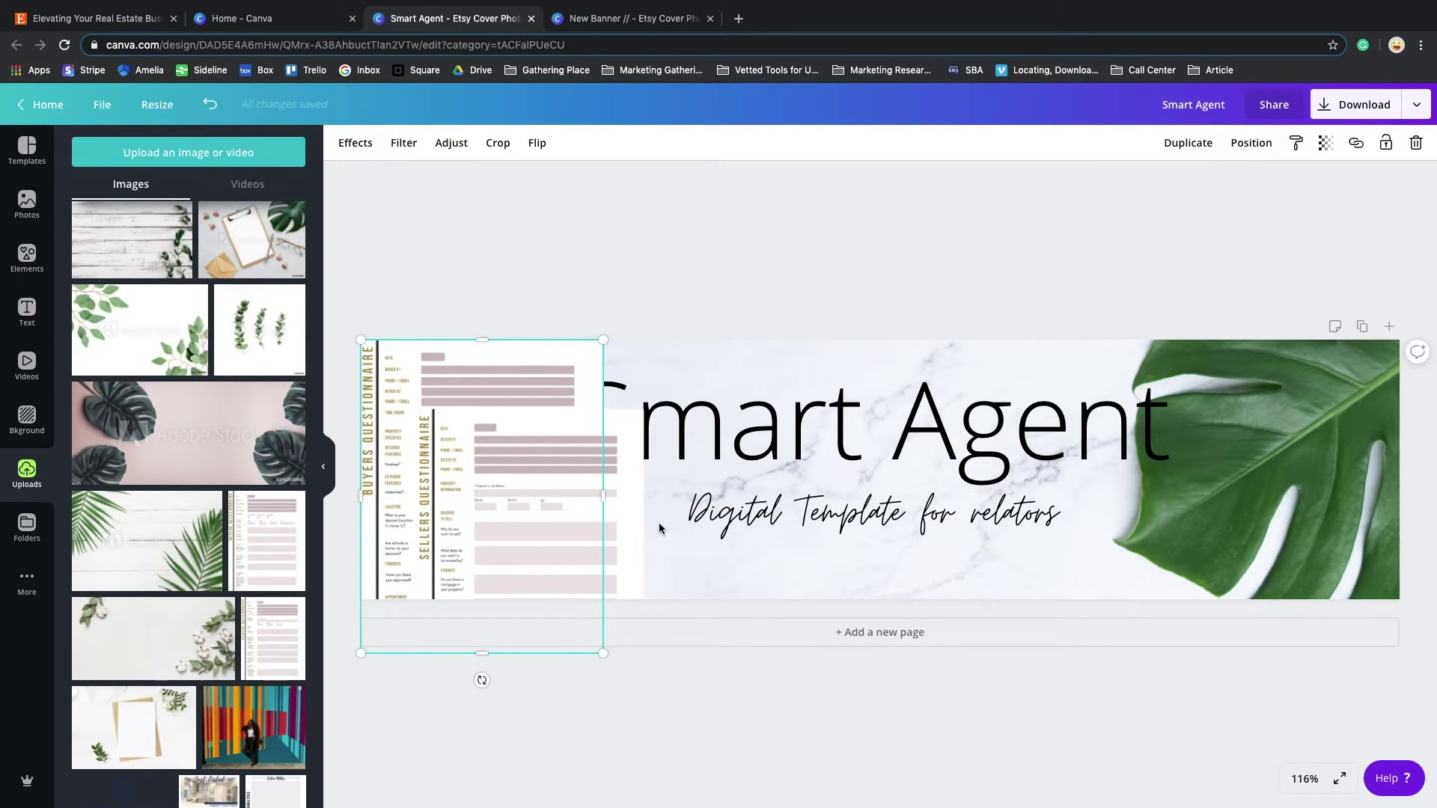
left_click(737, 440)
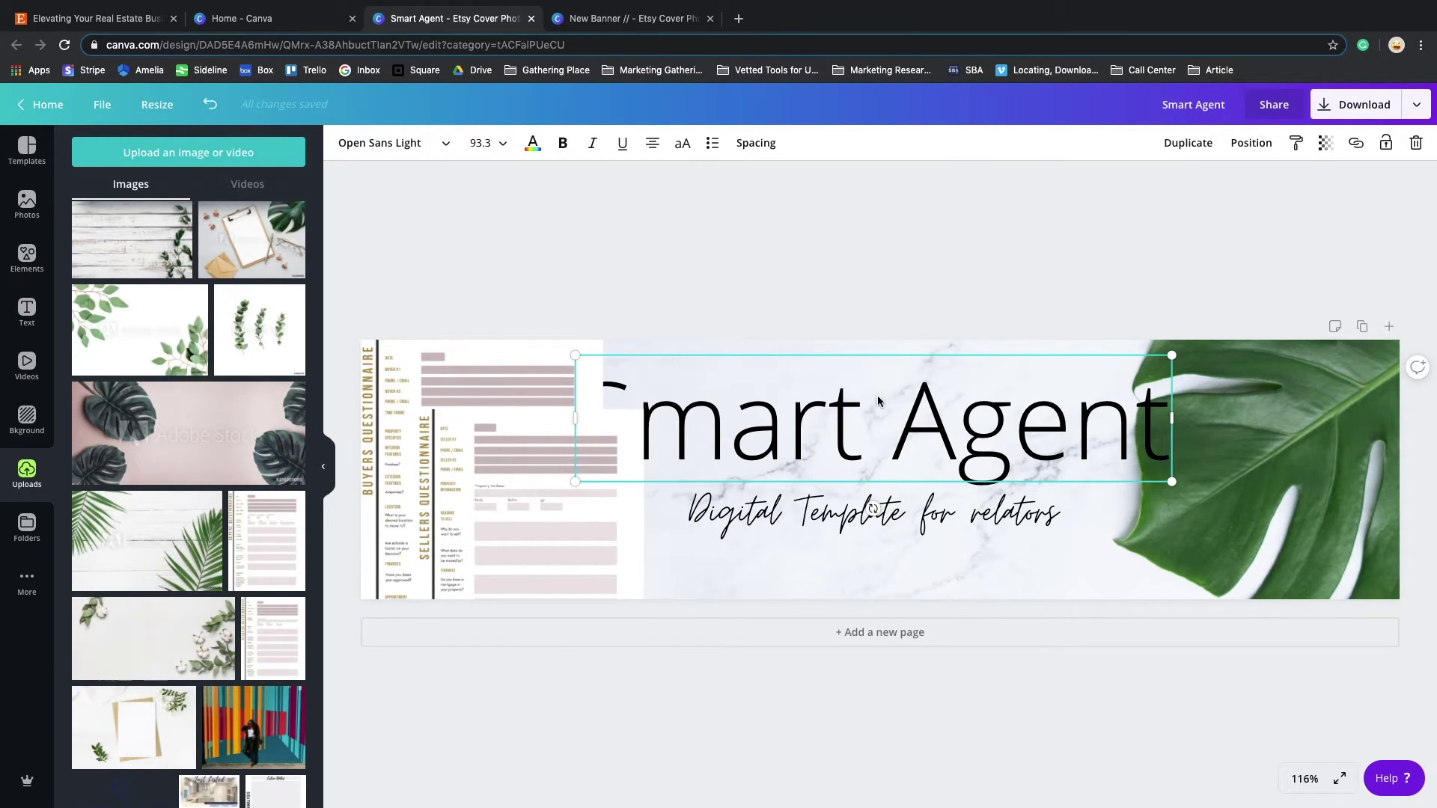
Step: Bring the Smart Agent title forward over the questionnaire images and nudge it slightly up
left_click(1260, 144)
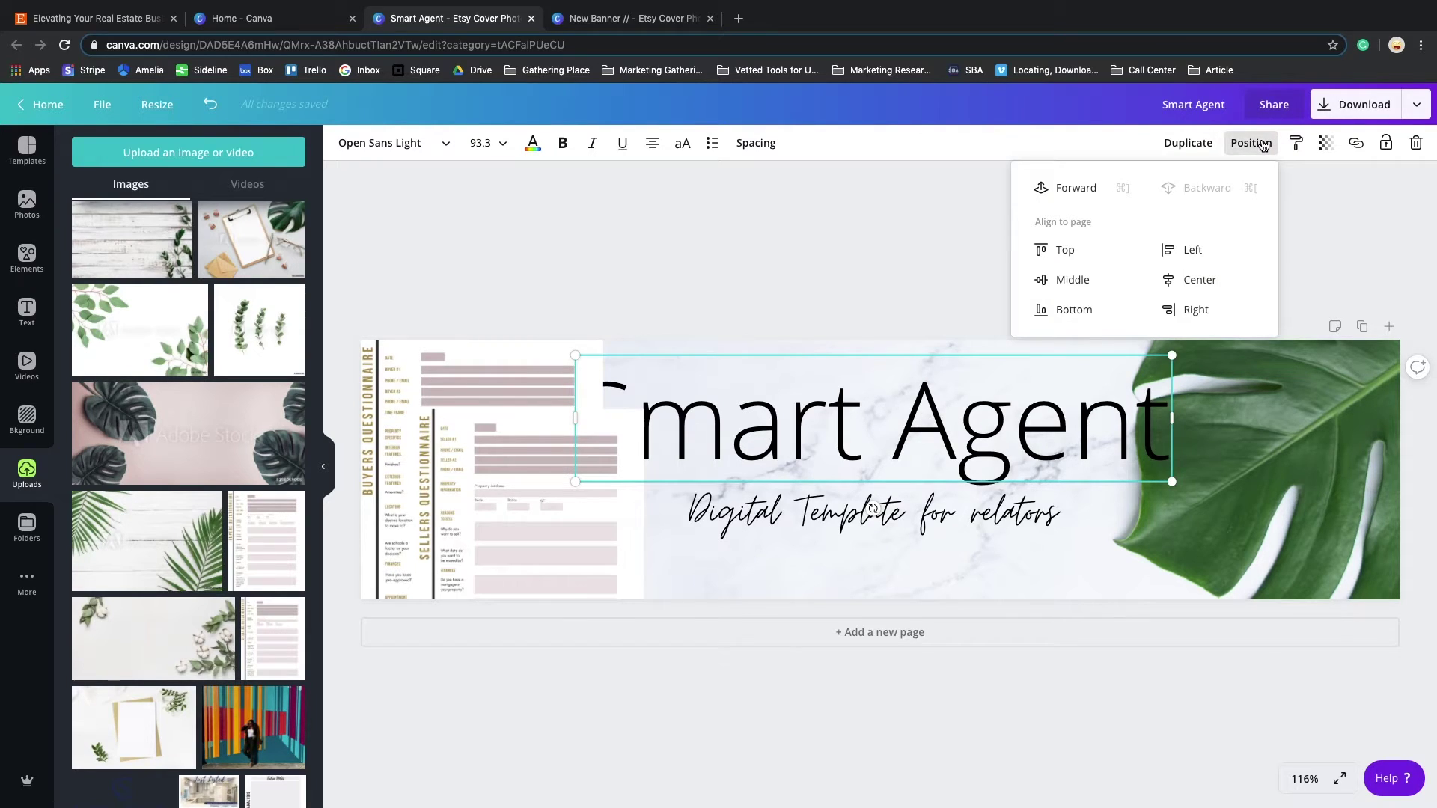
left_click(1056, 188)
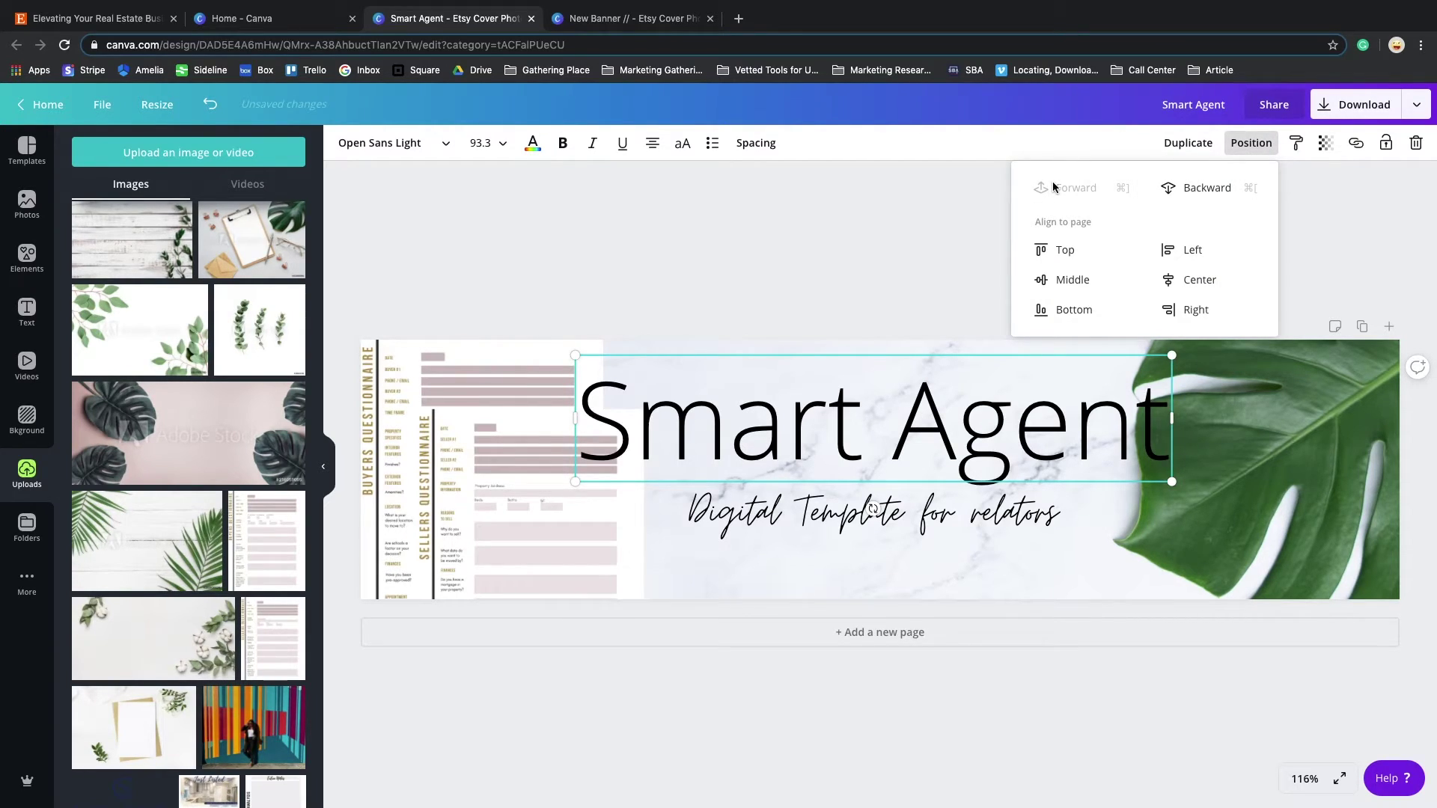
left_click(775, 223)
left_click(780, 427)
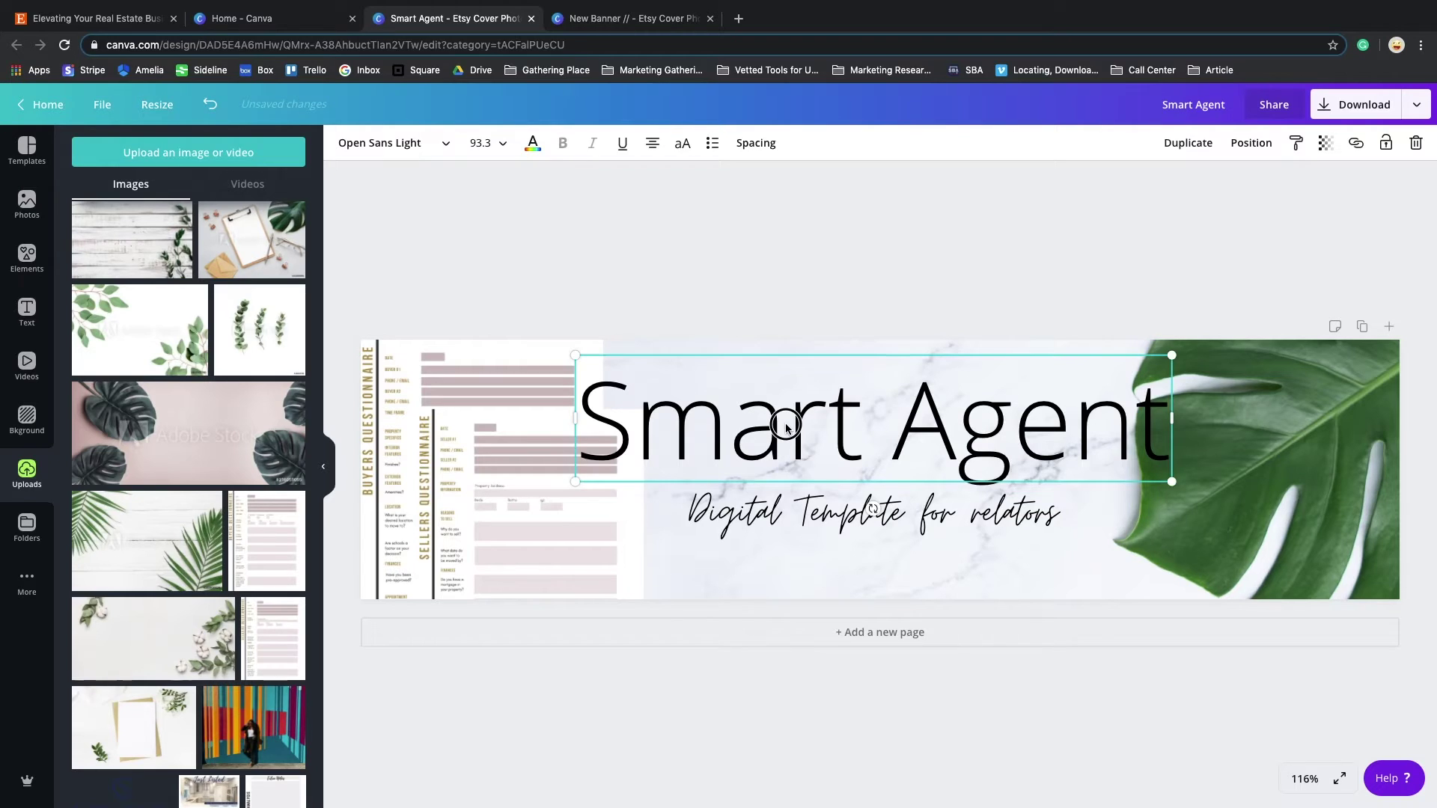
left_click_drag(779, 427, 786, 419)
left_click(668, 283)
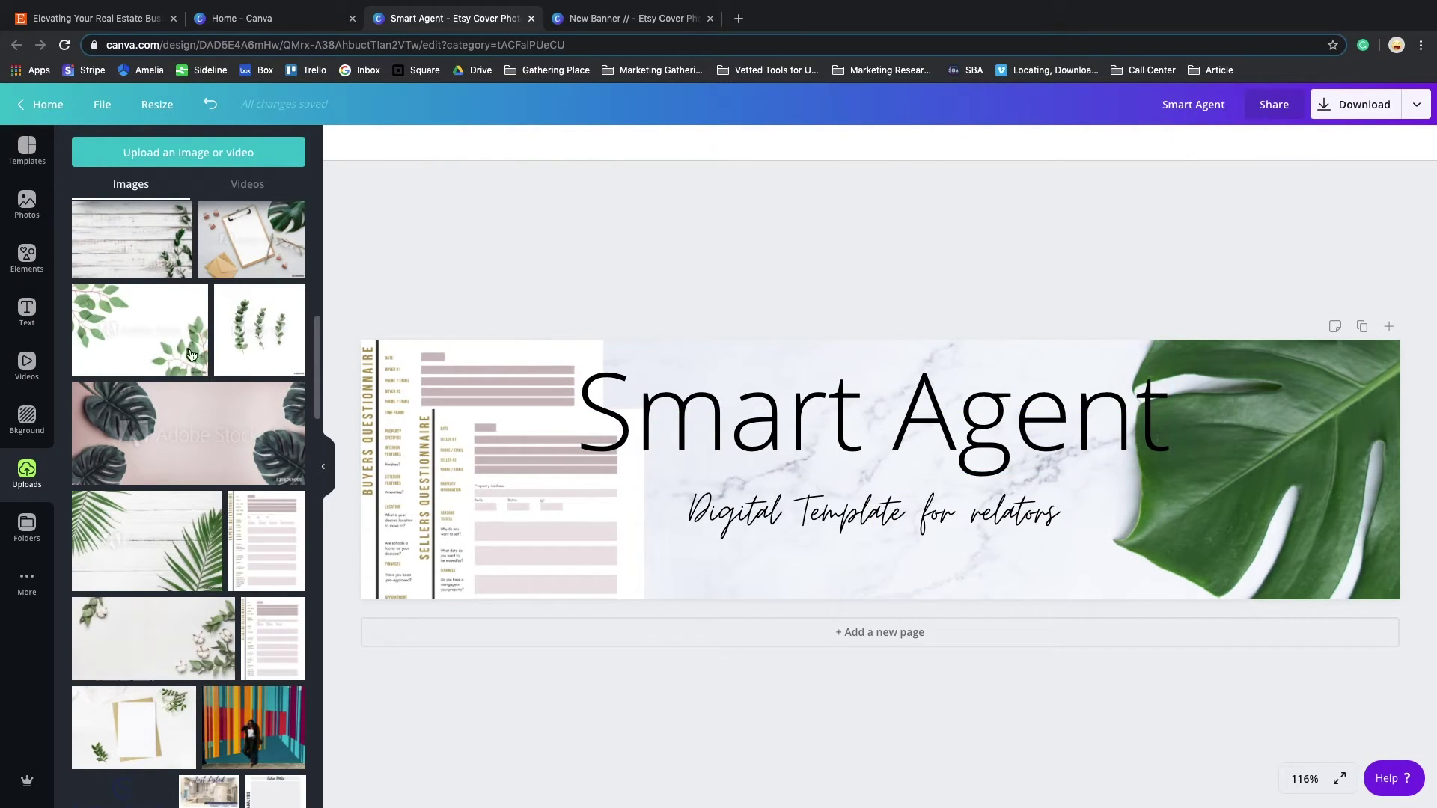
Step: Add the Buyer's Needs Analysis image from Uploads and place it over the monstera leaf
scroll(187, 636, "down", 5)
scroll(175, 653, "down", 8)
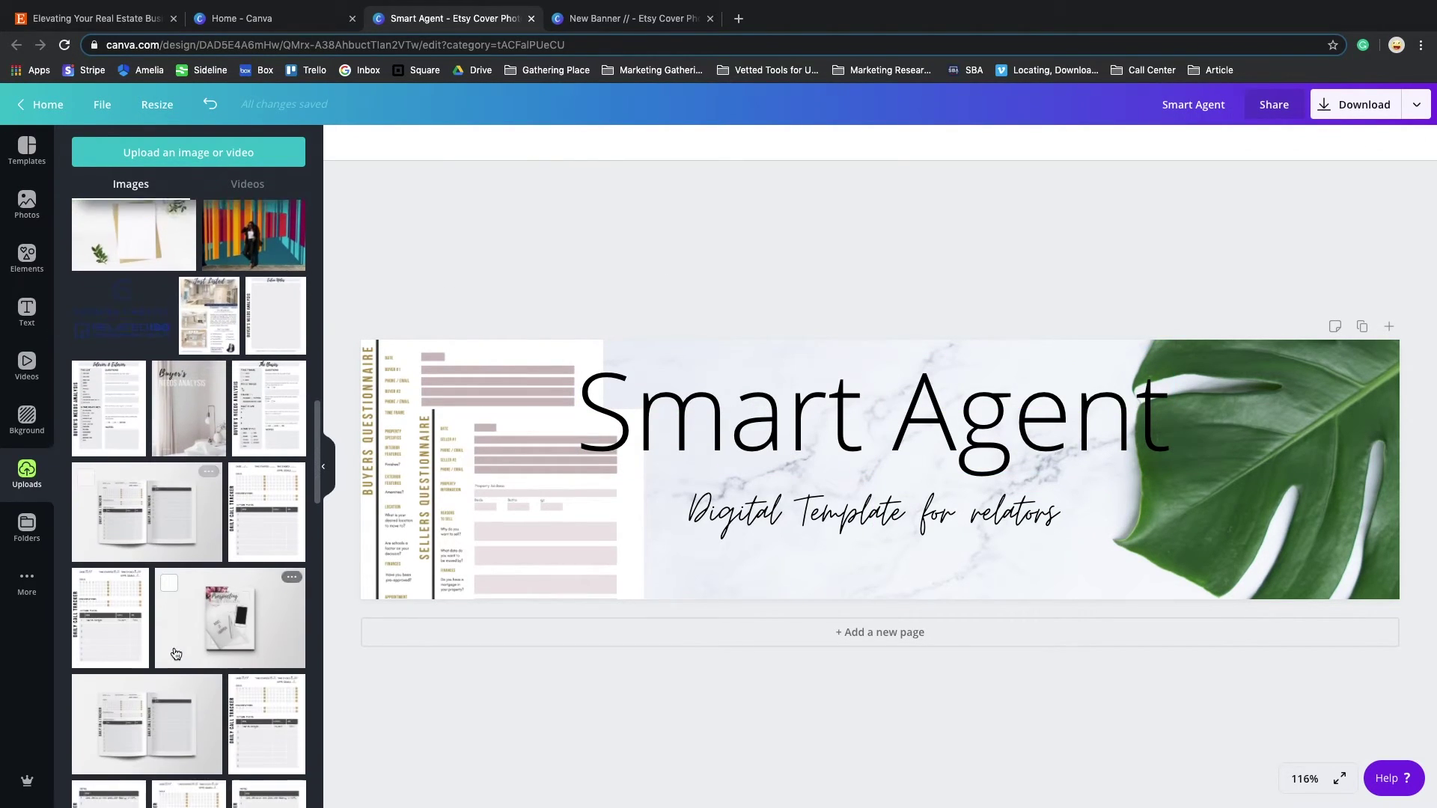
scroll(176, 653, "down", 10)
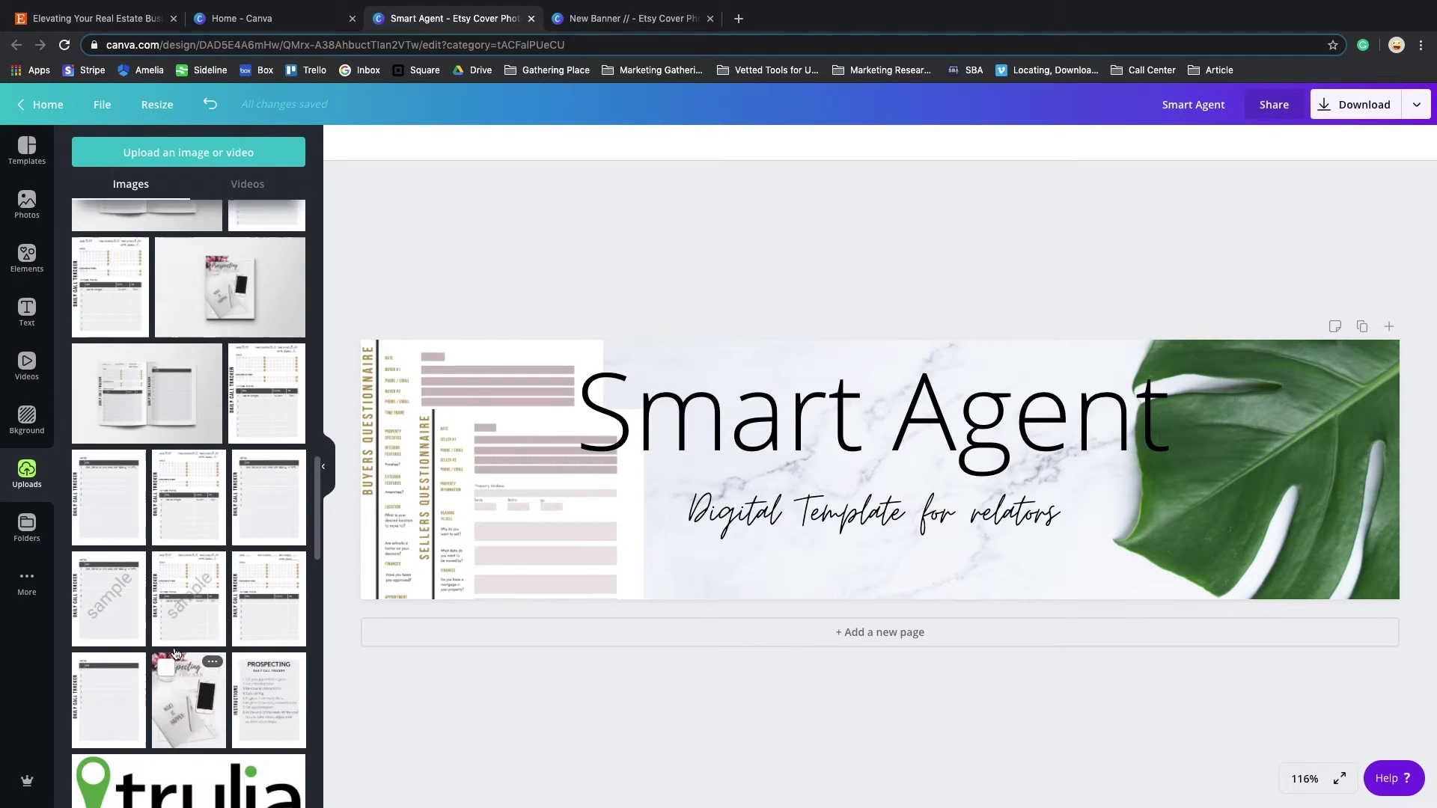
scroll(175, 654, "down", 10)
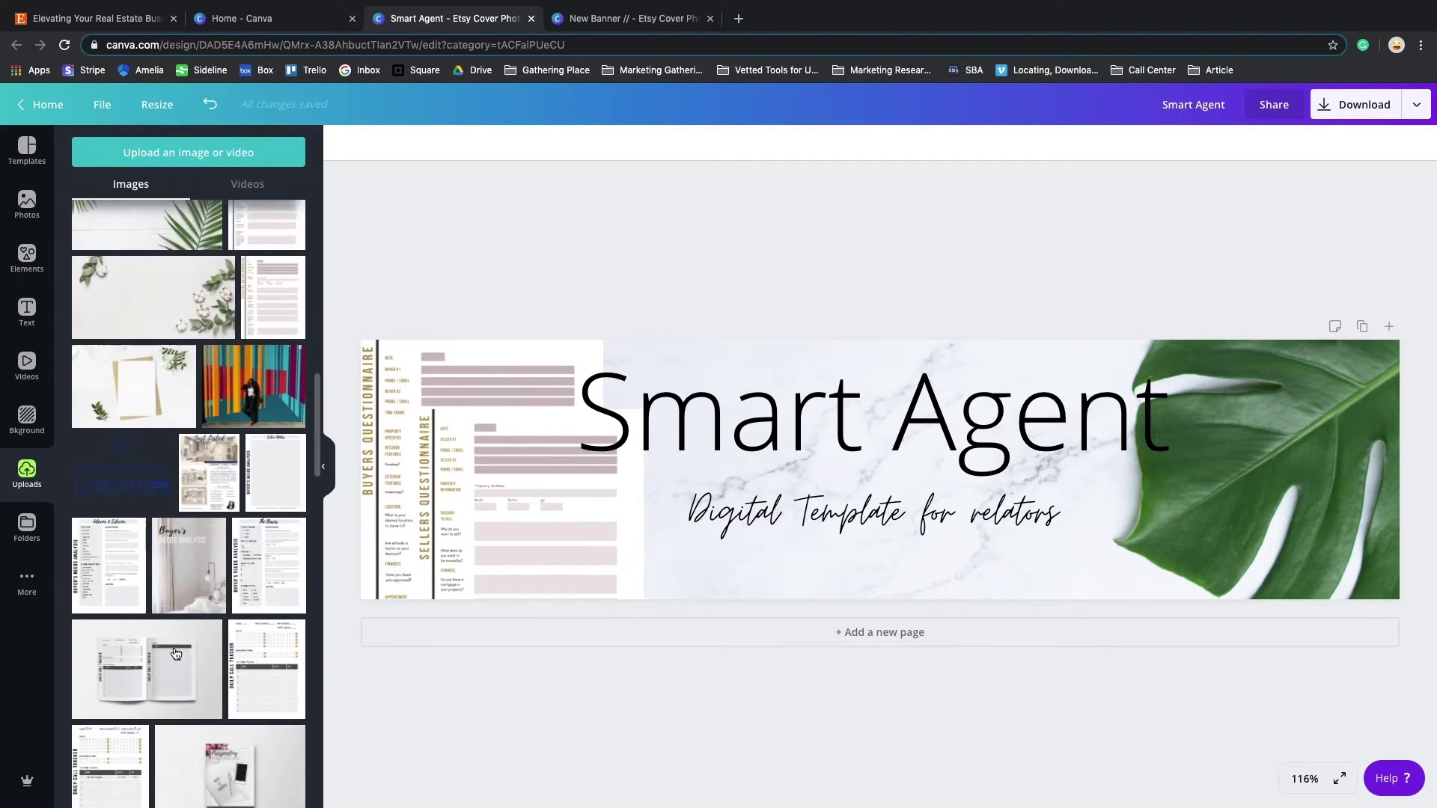
scroll(175, 653, "down", 10)
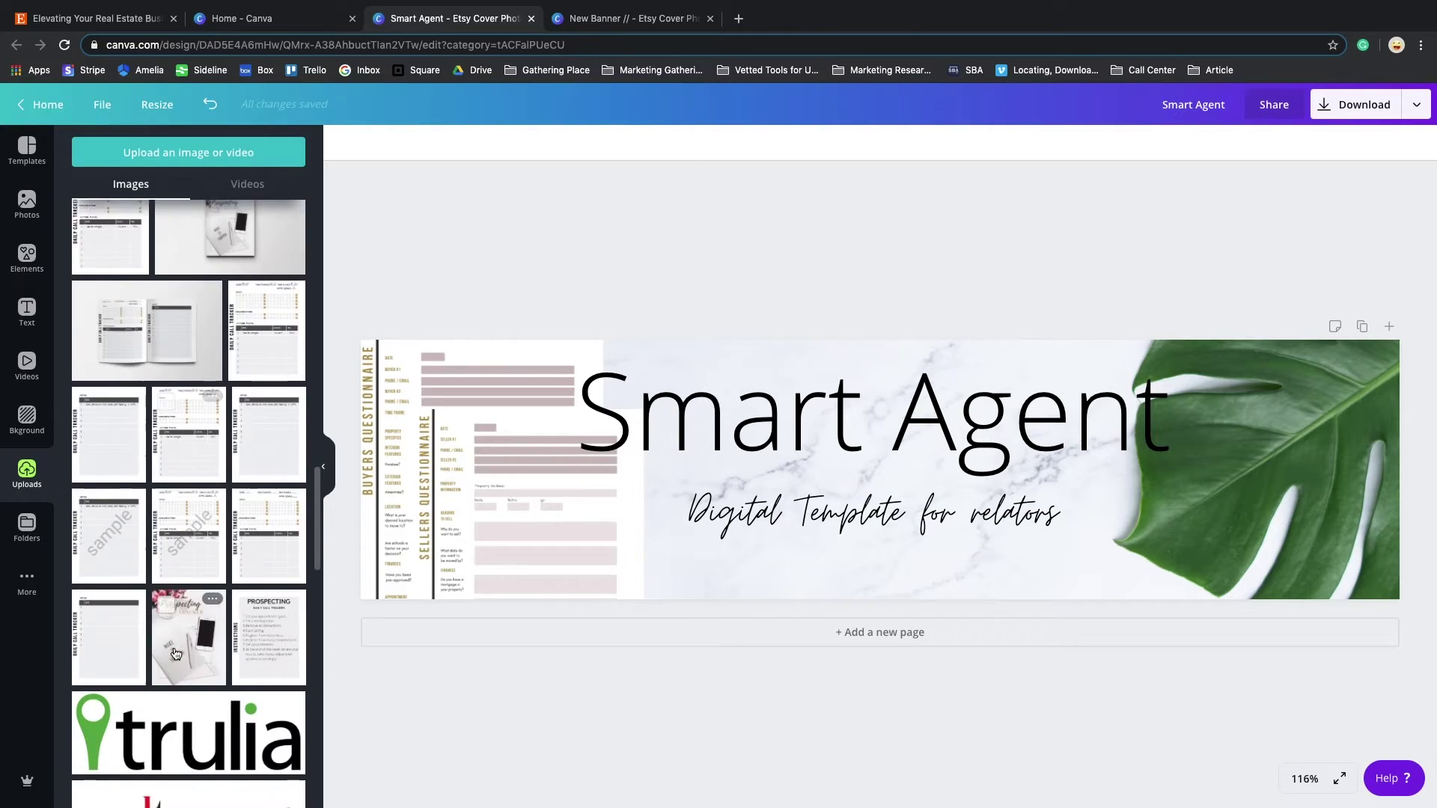
scroll(175, 654, "down", 6)
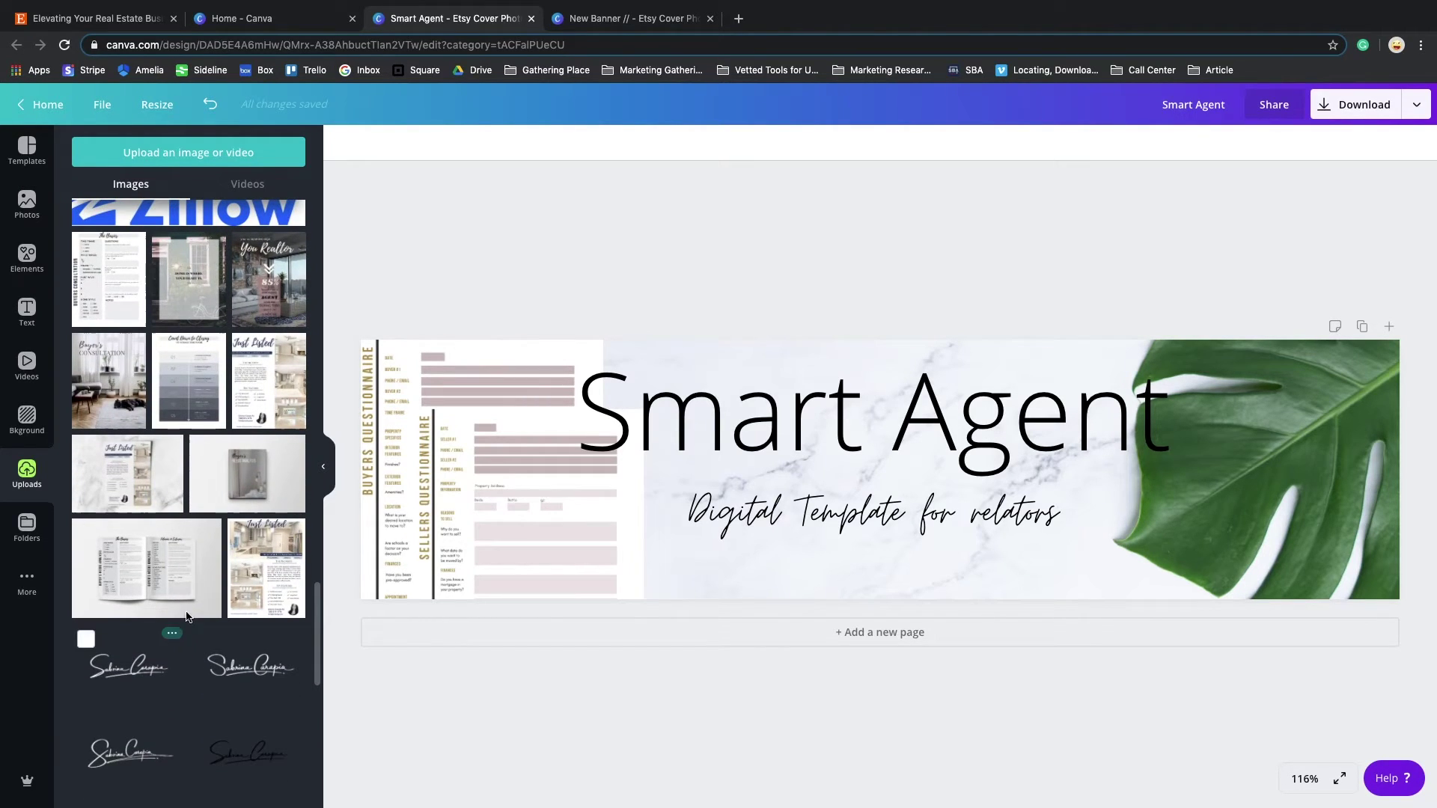
scroll(131, 534, "up", 12)
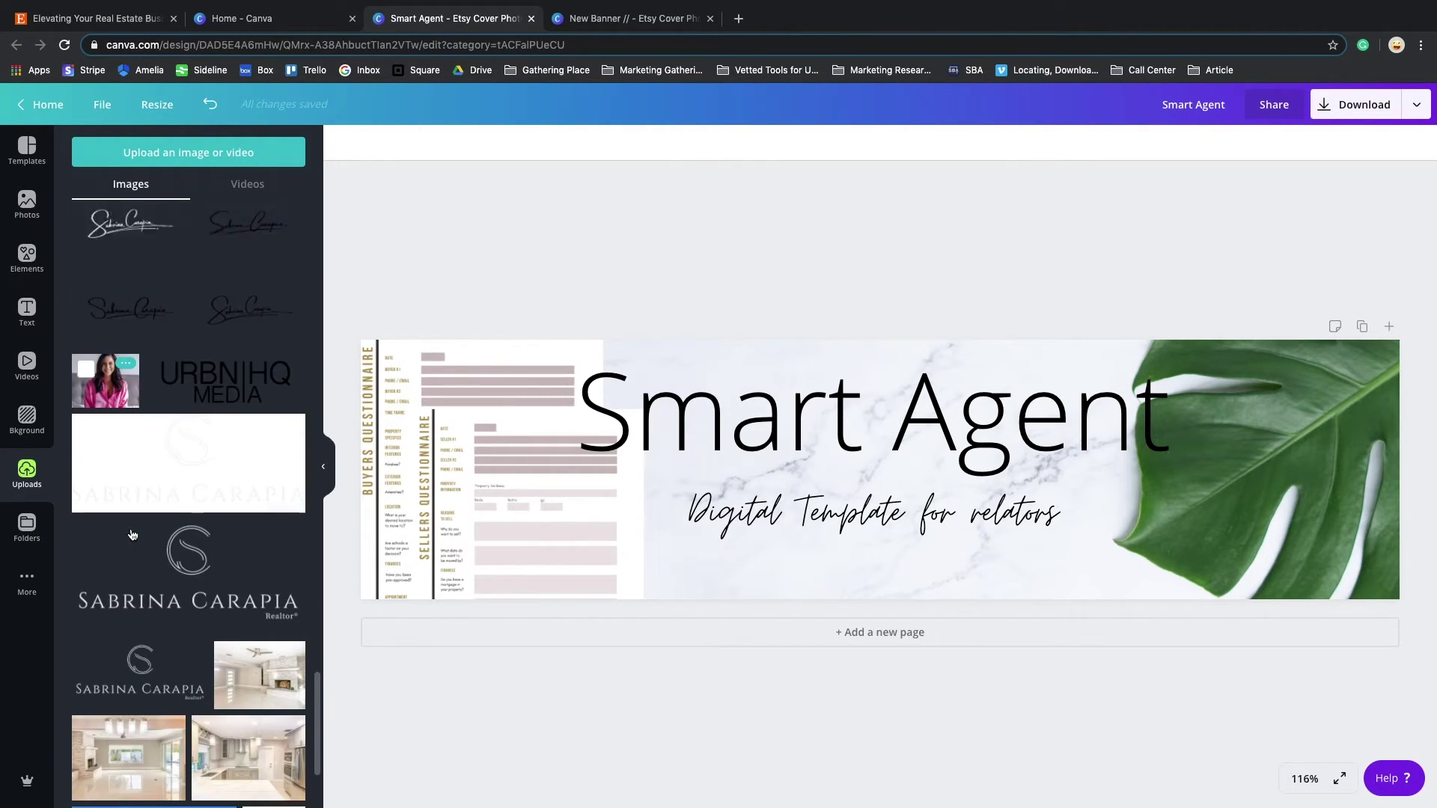
scroll(142, 516, "up", 5)
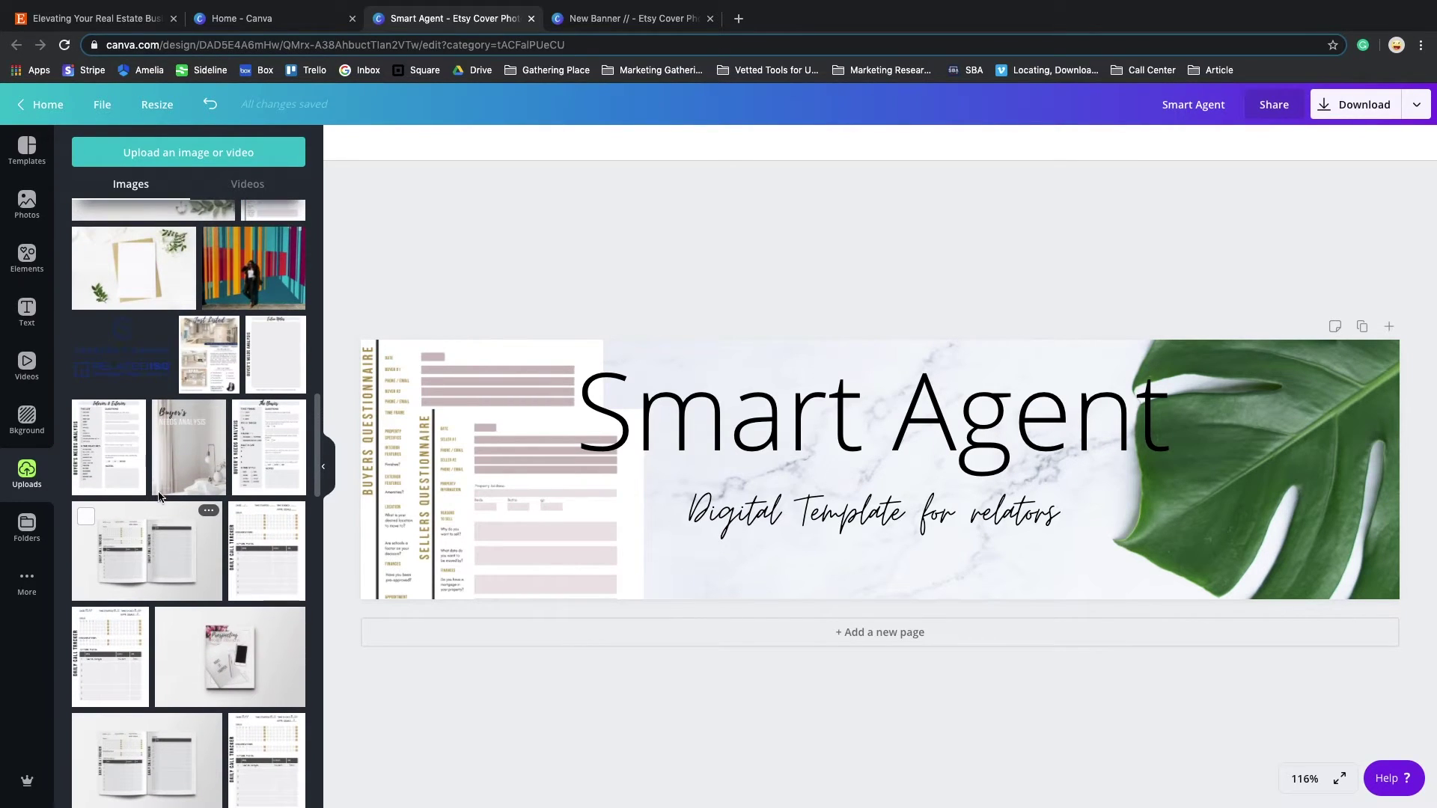
left_click(169, 456)
left_click_drag(1208, 424, 1199, 489)
Step: Tilt the booklet image clockwise, fine-tune its size and position, and shift the left questionnaire
left_click_drag(1244, 595, 1197, 609)
left_click_drag(1137, 539, 1035, 603)
left_click_drag(1194, 555, 1258, 563)
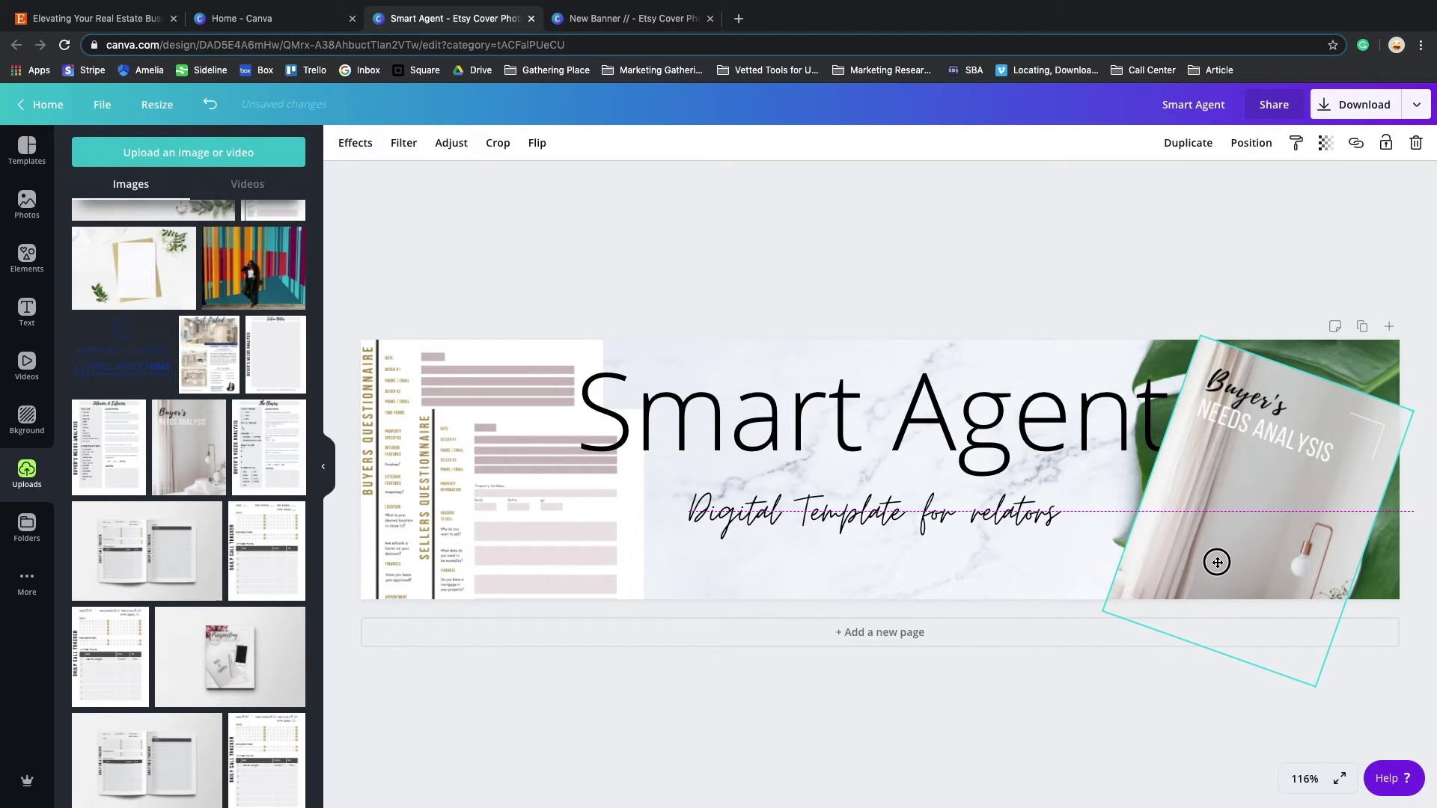
mouse_move(1130, 597)
left_mouse_down()
mouse_move(1115, 600)
mouse_move(1144, 589)
left_mouse_up()
left_click_drag(1254, 508, 1258, 479)
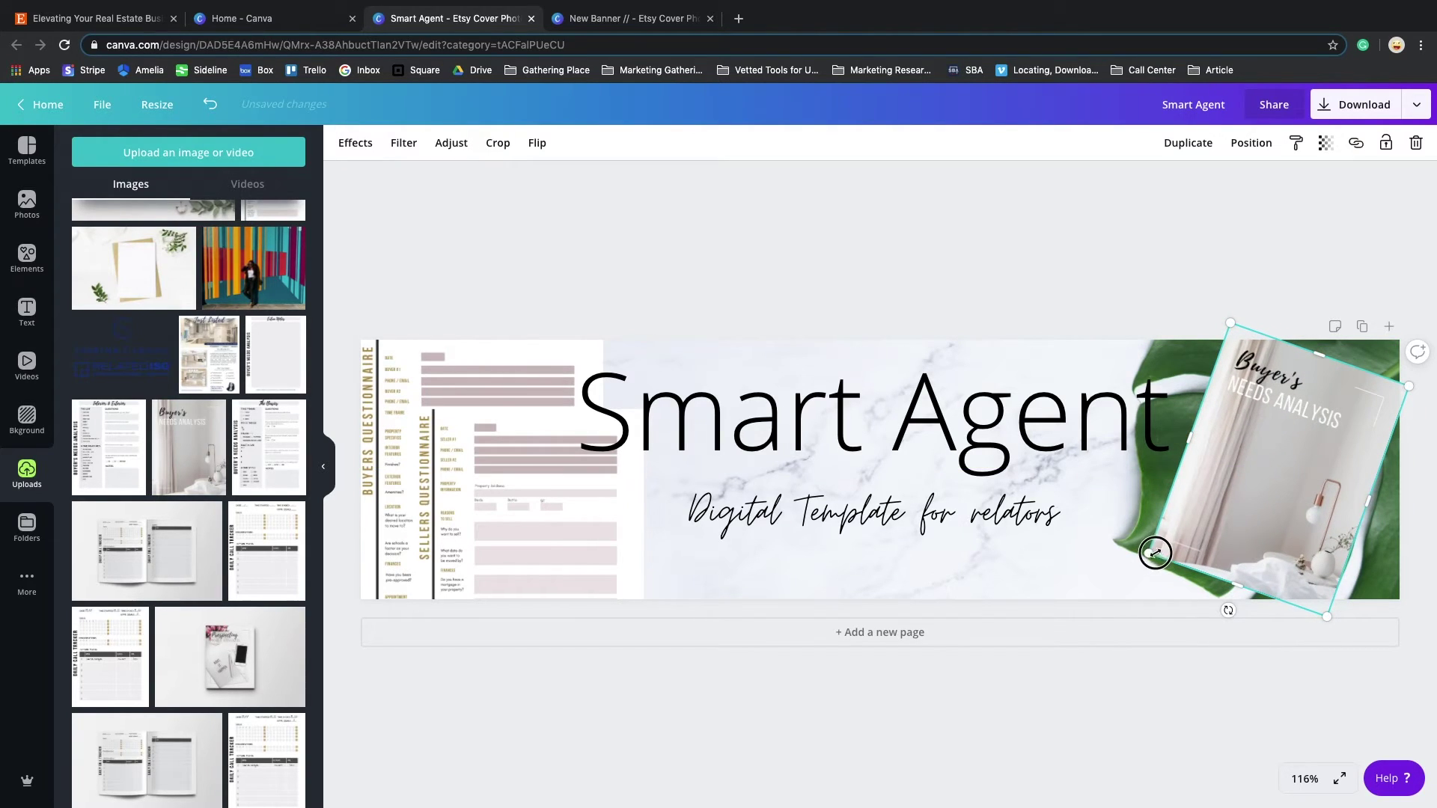
left_click_drag(1150, 554, 1163, 548)
left_click_drag(1250, 481, 1240, 490)
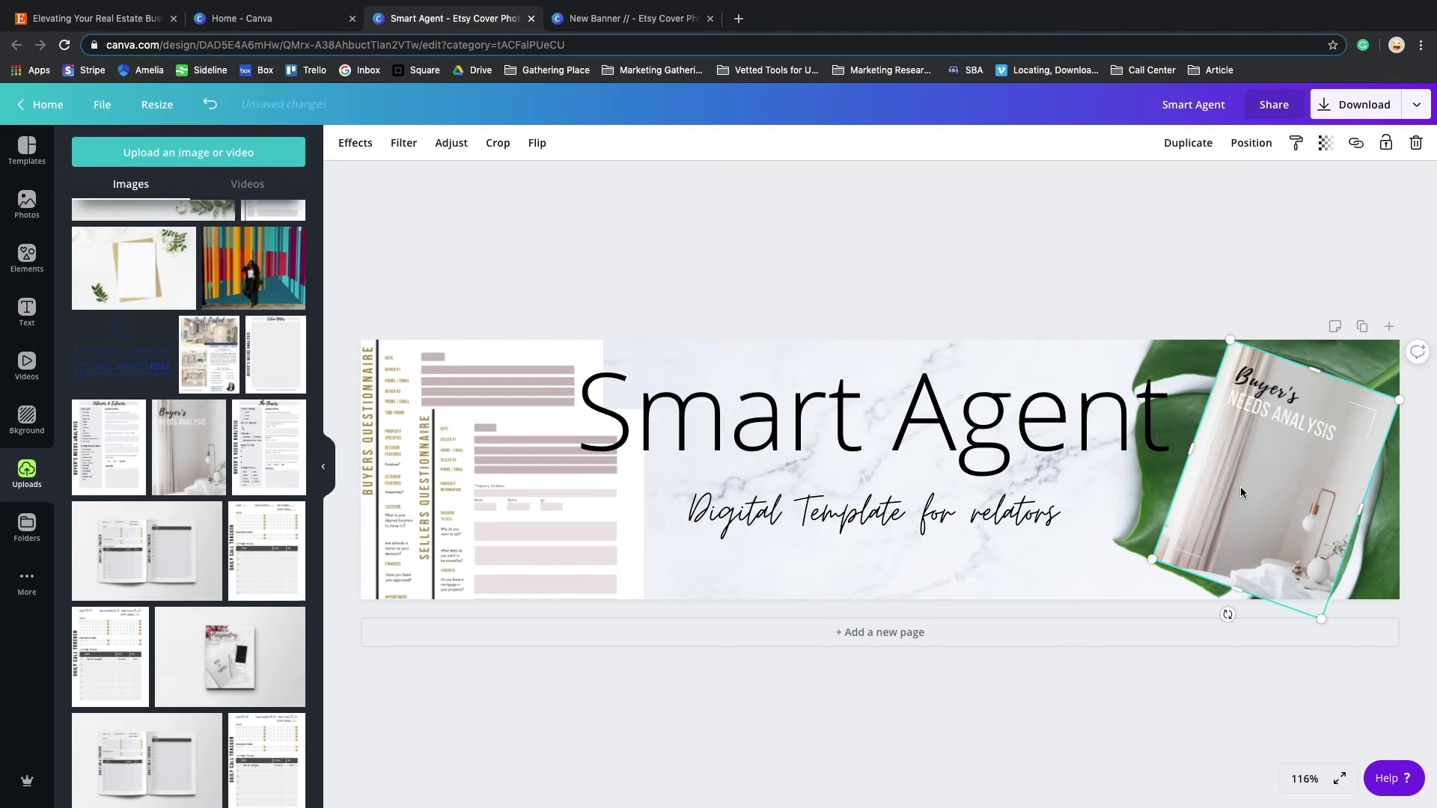
left_click_drag(422, 360, 434, 364)
Step: Shrink and reposition the Sellers and Buyers questionnaire images on the left
left_click(497, 506)
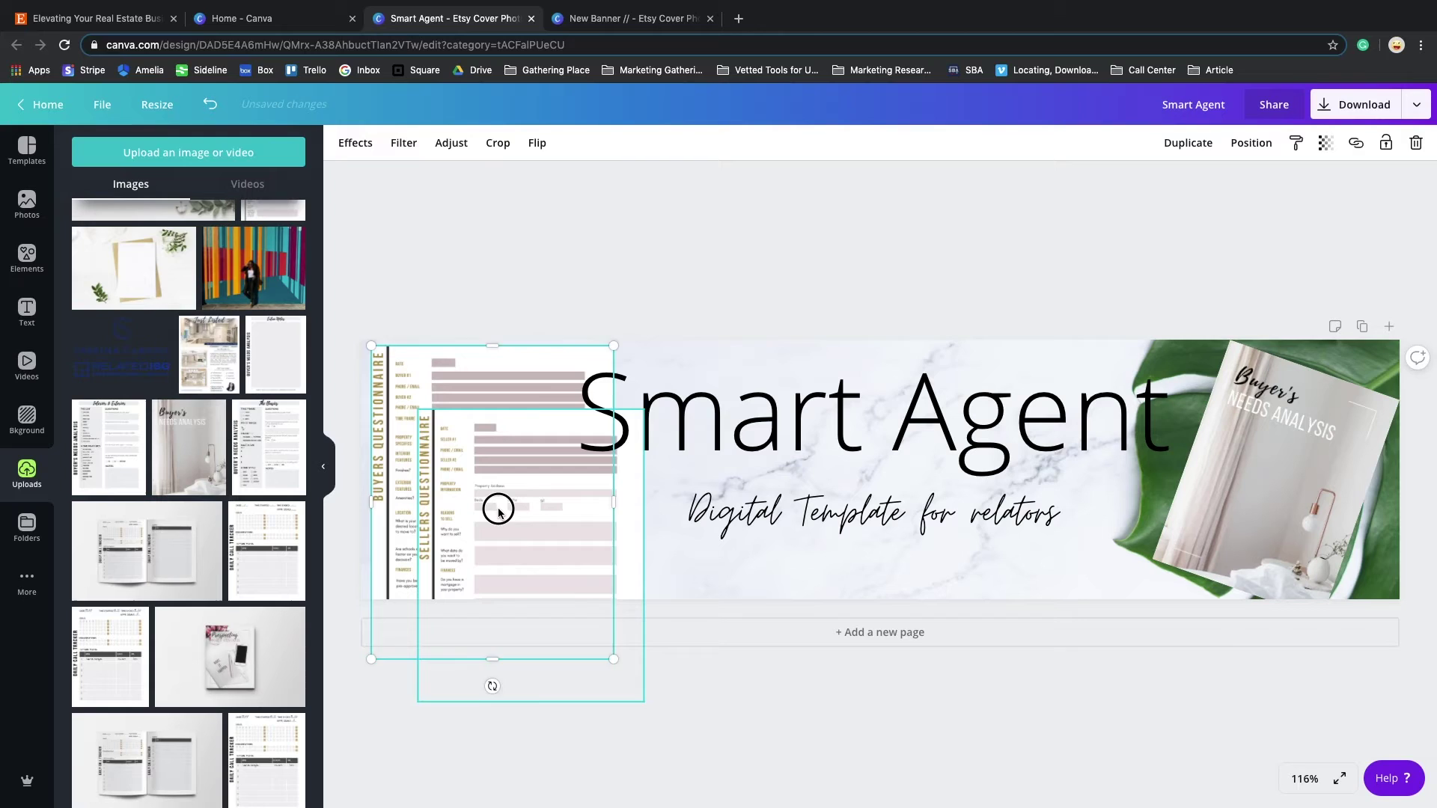
left_click_drag(647, 406, 609, 430)
left_click_drag(501, 542, 517, 516)
left_click(558, 357)
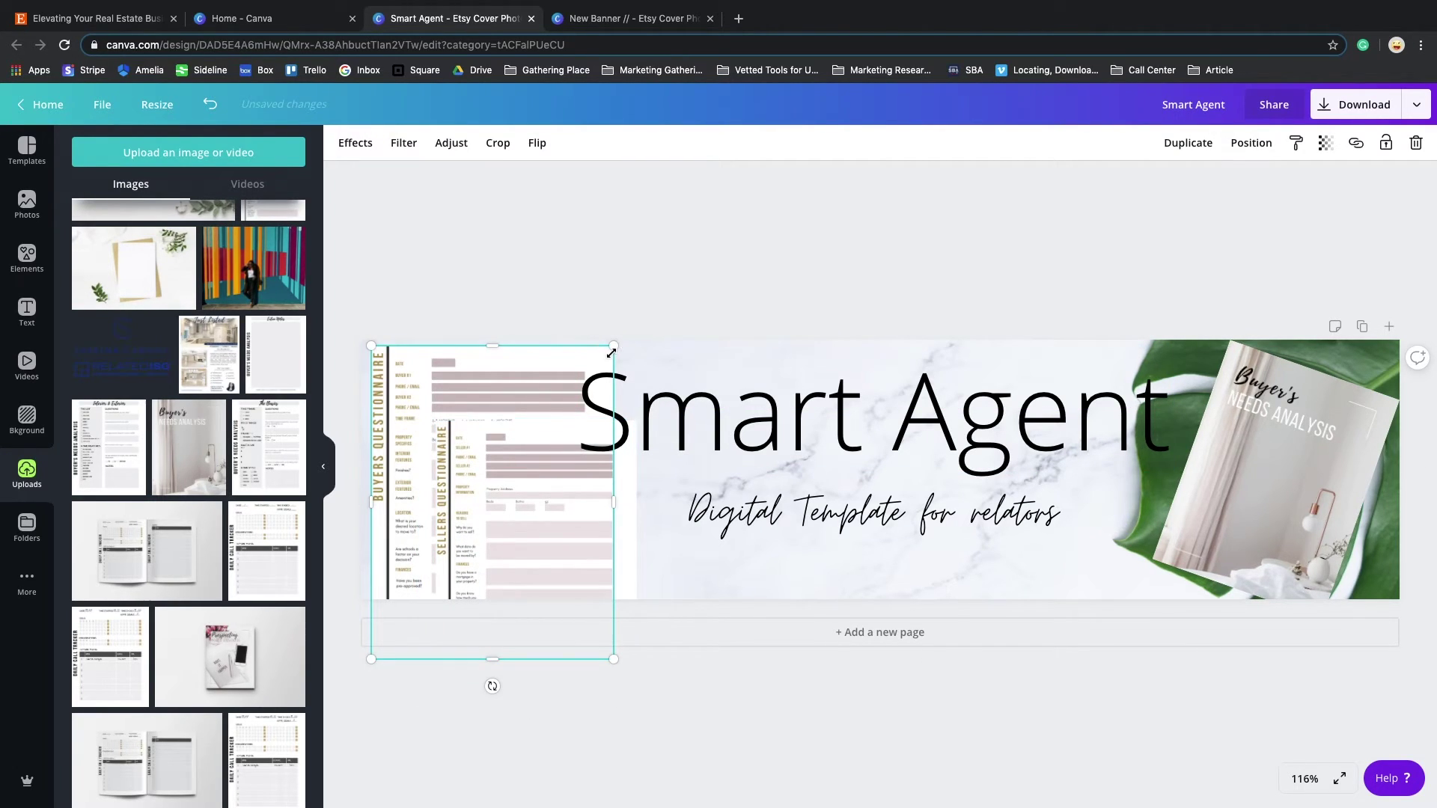
left_click_drag(611, 353, 588, 379)
left_click_drag(481, 391, 481, 370)
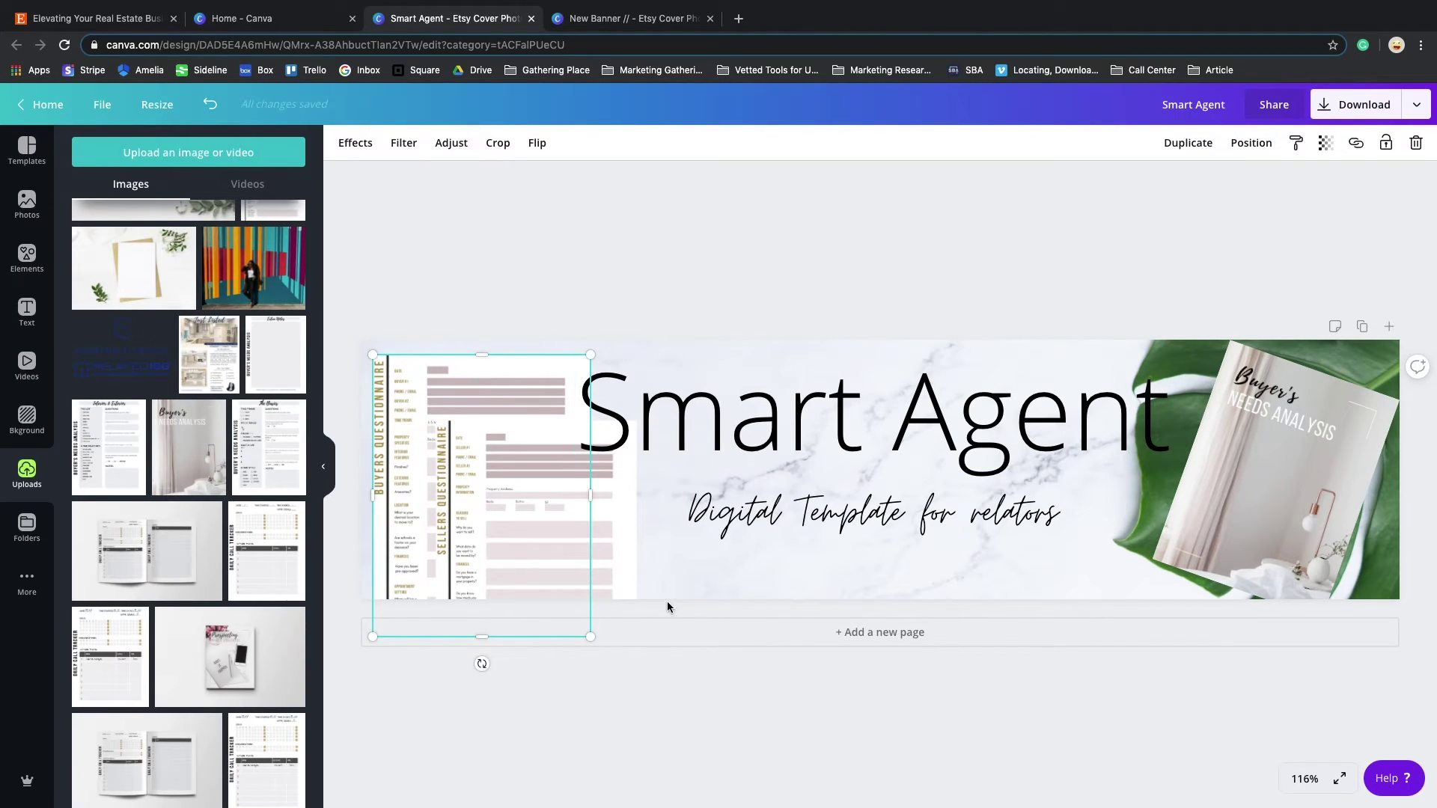
Step: Move the 'Digital Template for relators' subheading slightly lower beneath the Smart Agent title
left_click(679, 578)
left_click_drag(908, 511, 911, 527)
left_click_drag(885, 417, 886, 425)
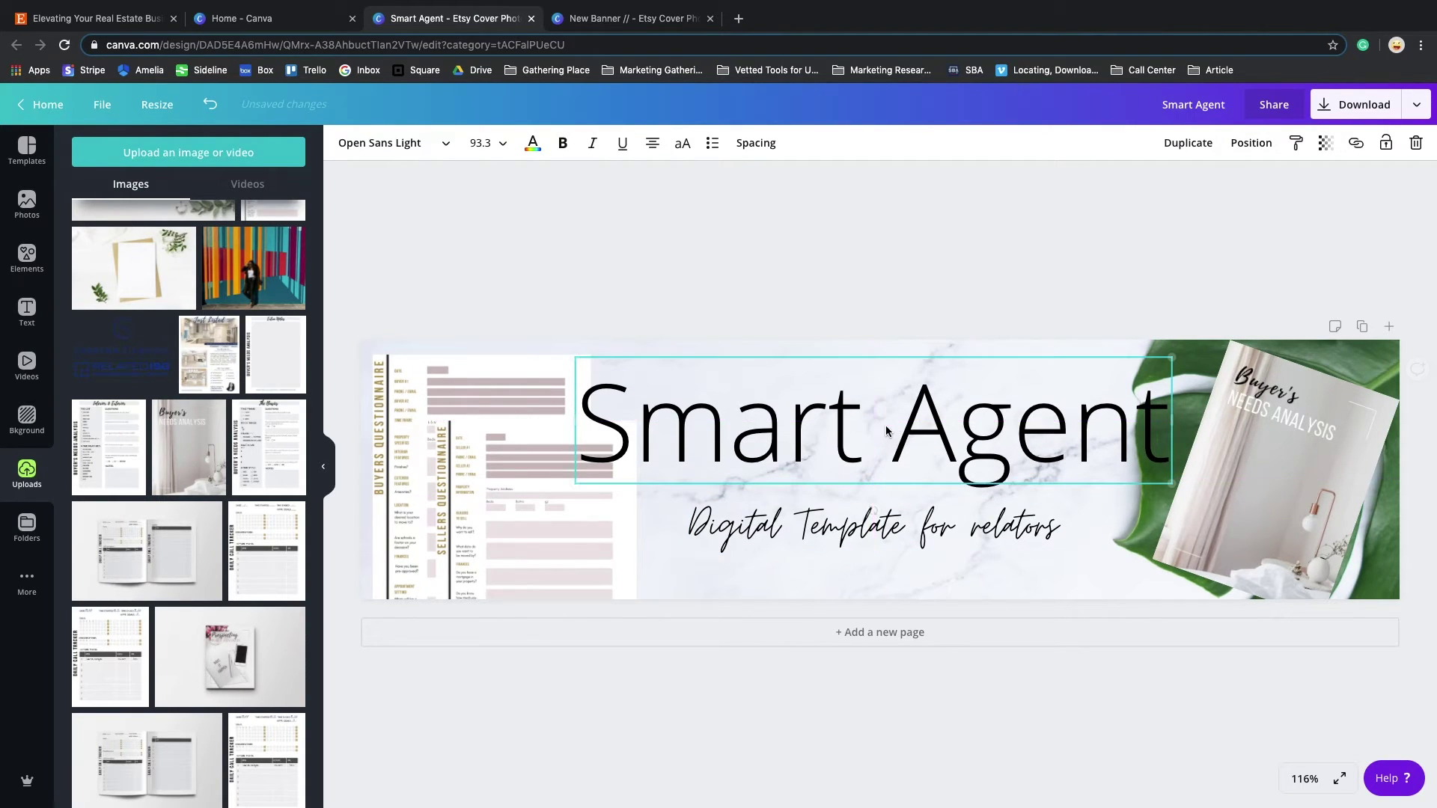
left_click(476, 538)
left_click(1323, 457)
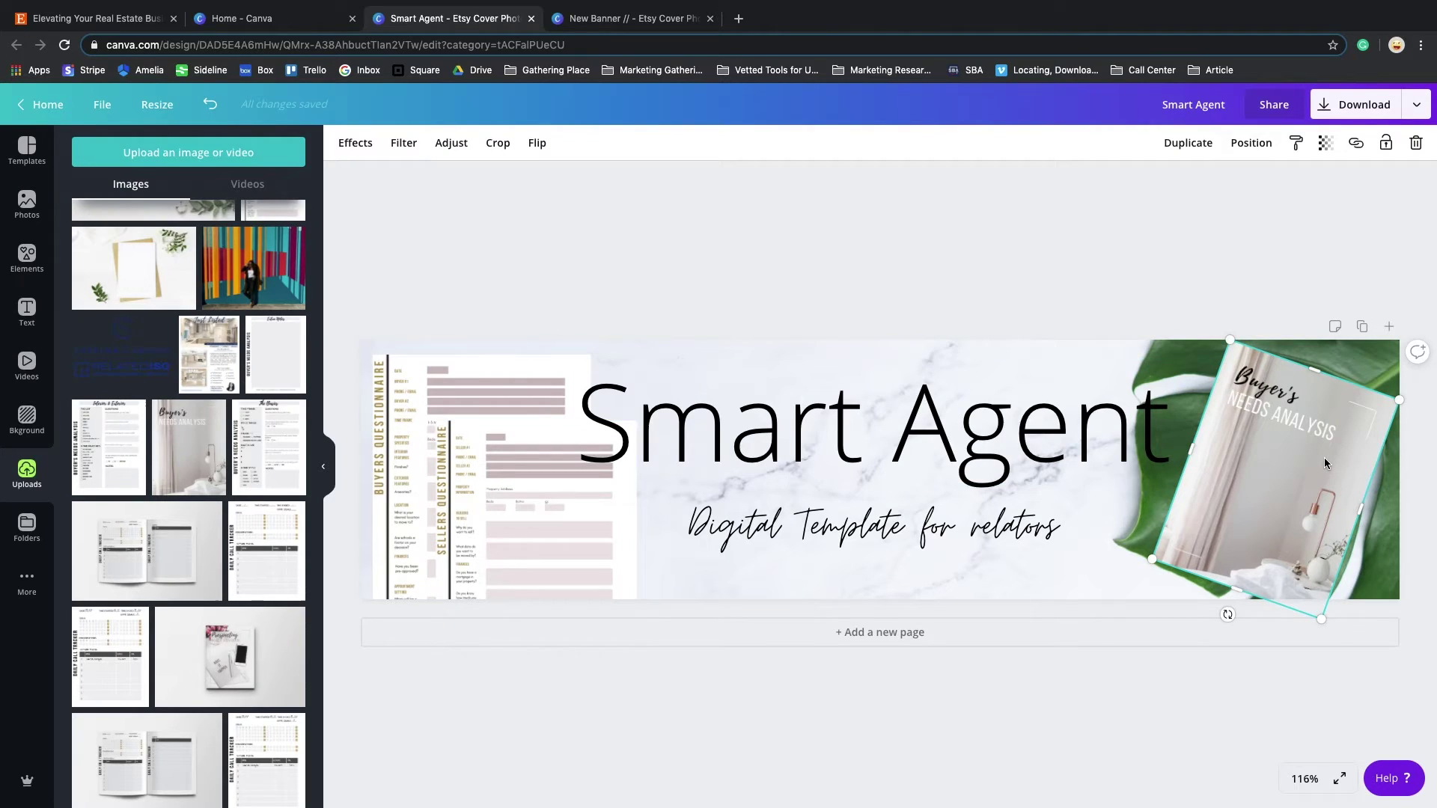
left_click(999, 450)
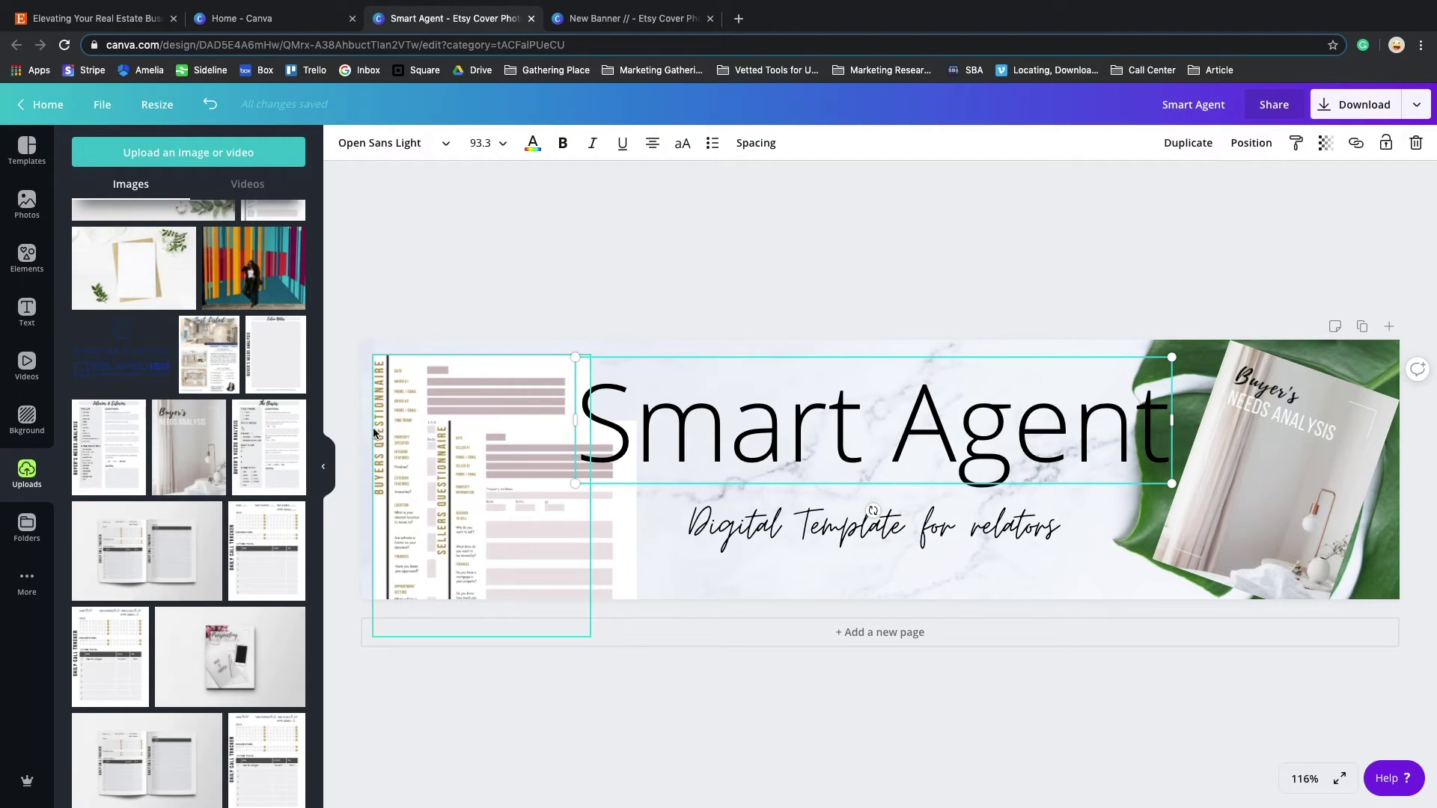
Step: Colour the whole Smart Agent title tan gold from the photo colour swatches
left_click(323, 454)
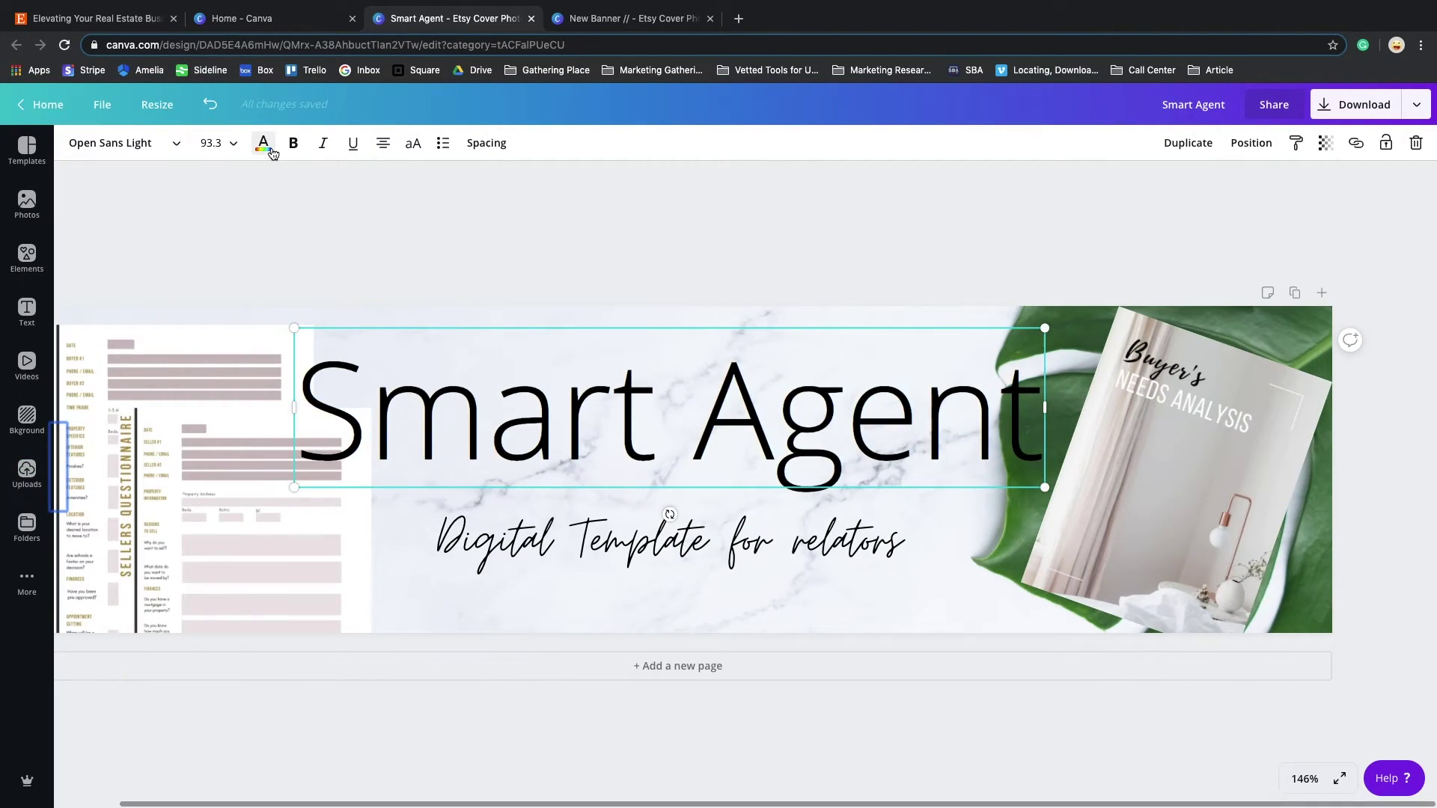
left_click(263, 143)
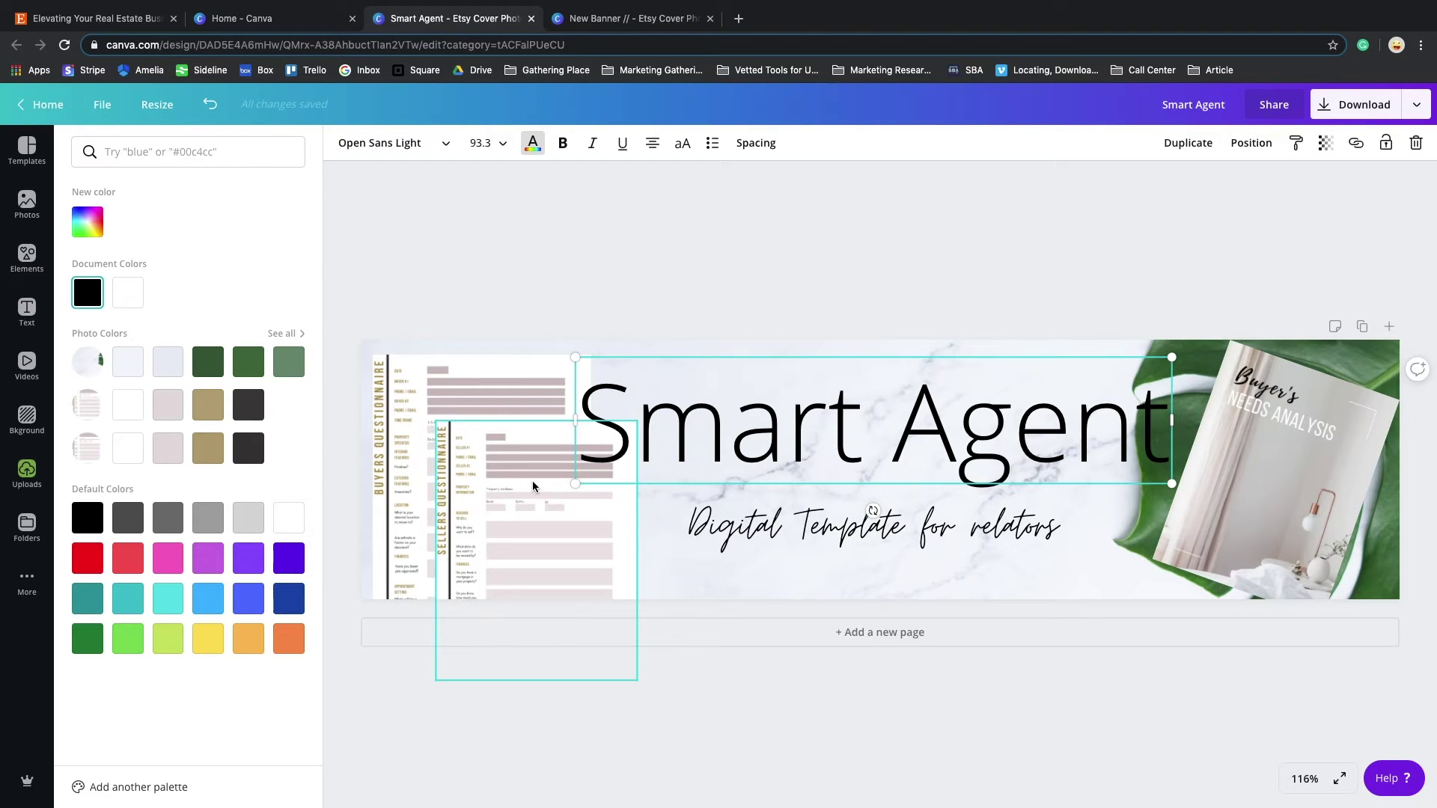
left_click(858, 447)
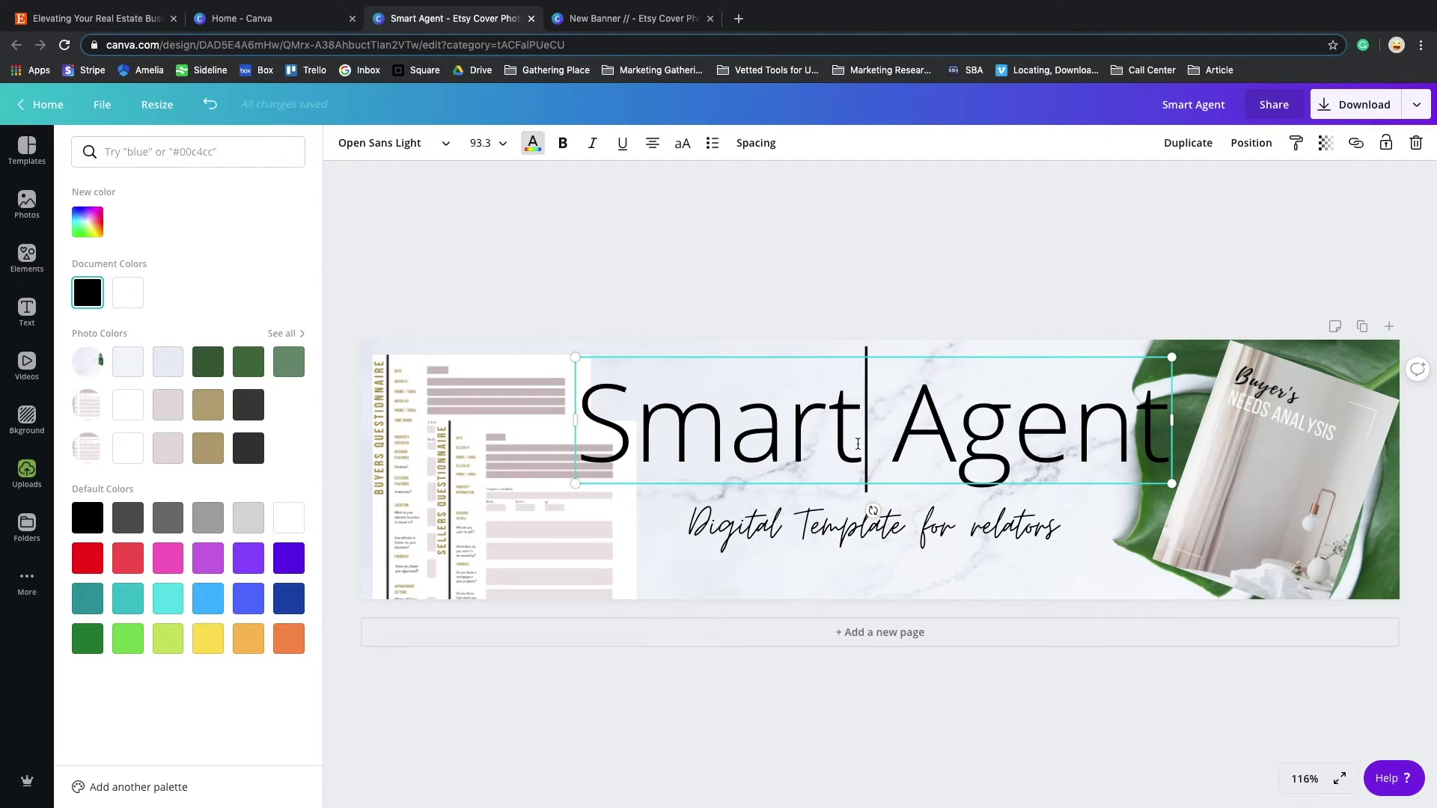
triple_click(805, 412)
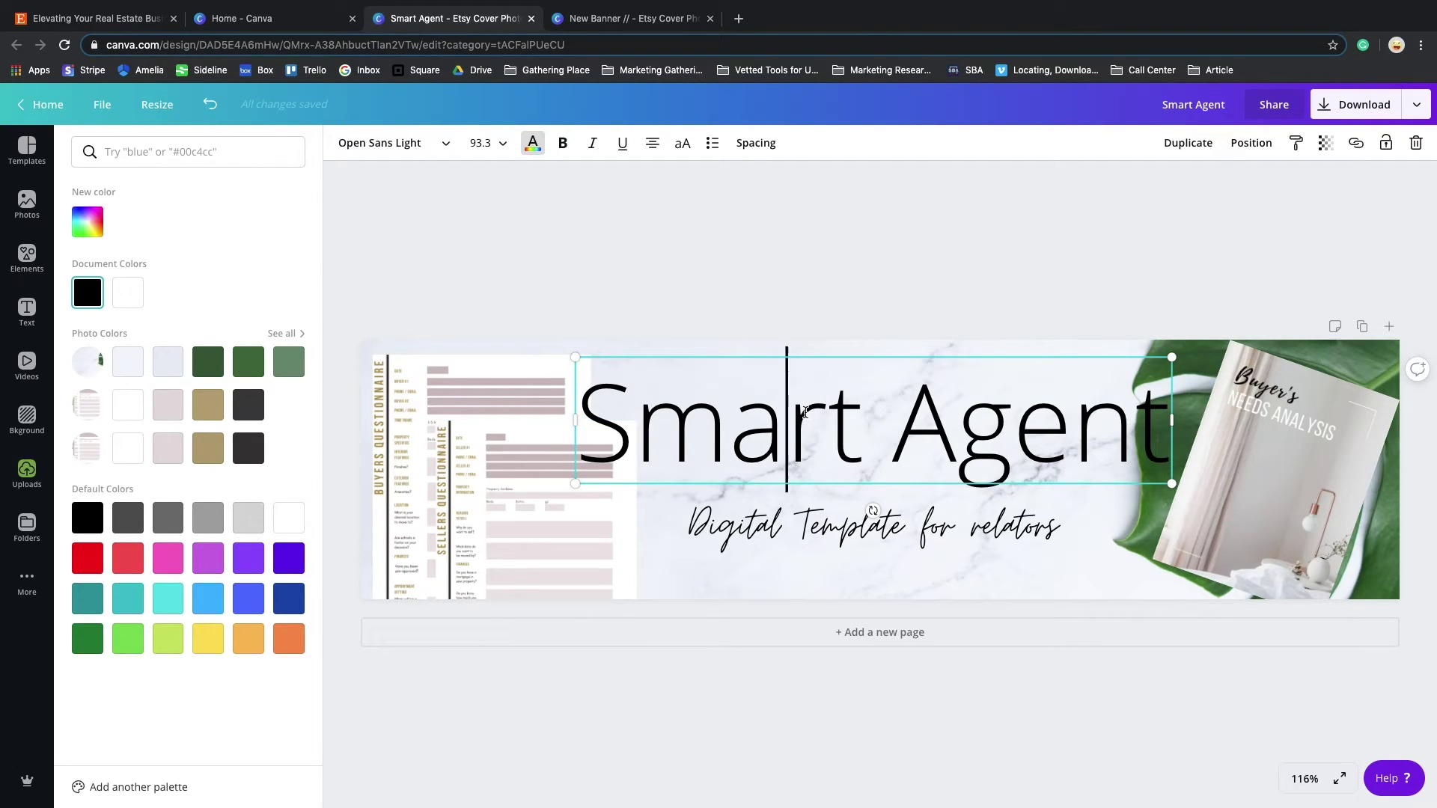
left_click(208, 413)
left_click(525, 306)
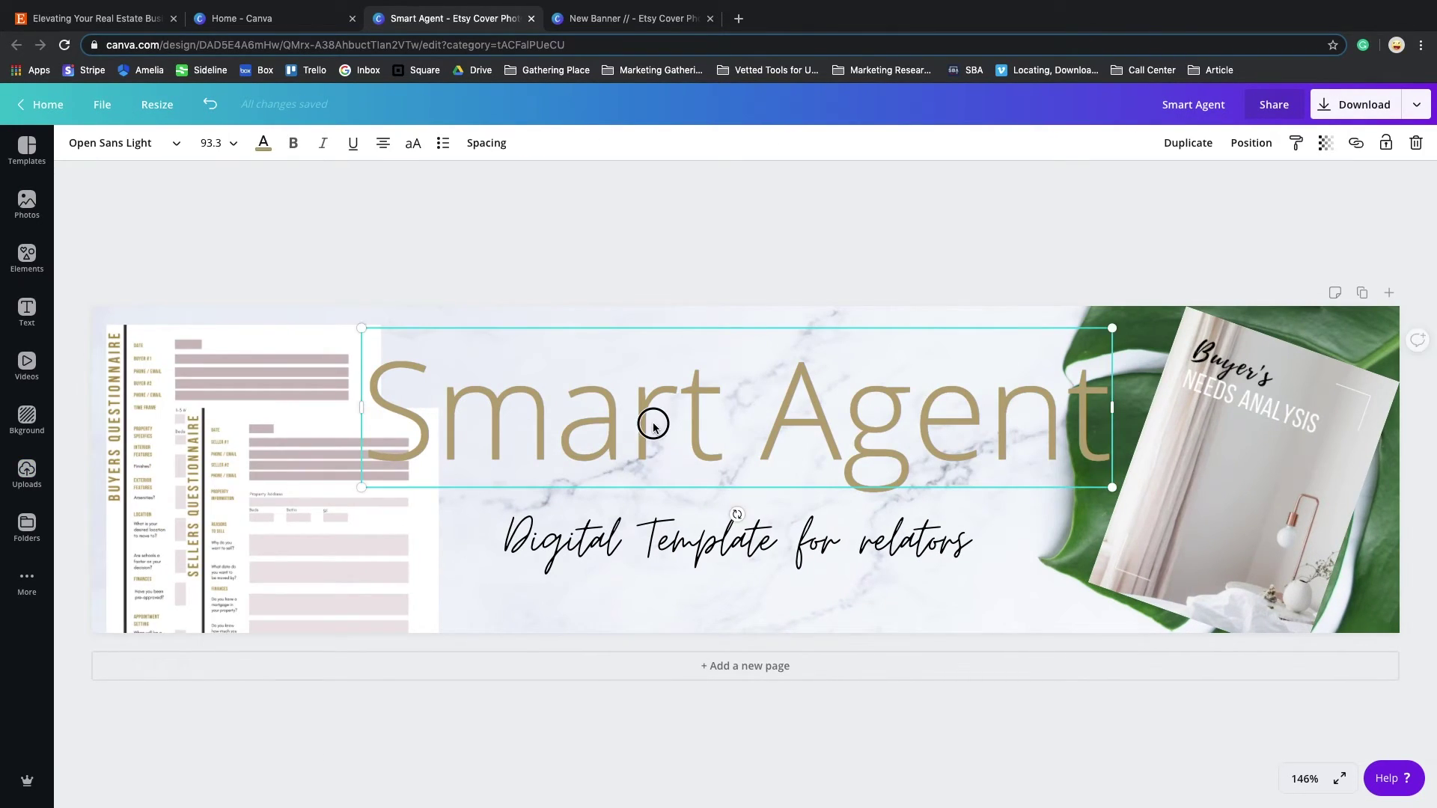
Step: Realign the title and centre the script subheading just beneath it, nudging the Buyers image left
left_click_drag(653, 420, 652, 417)
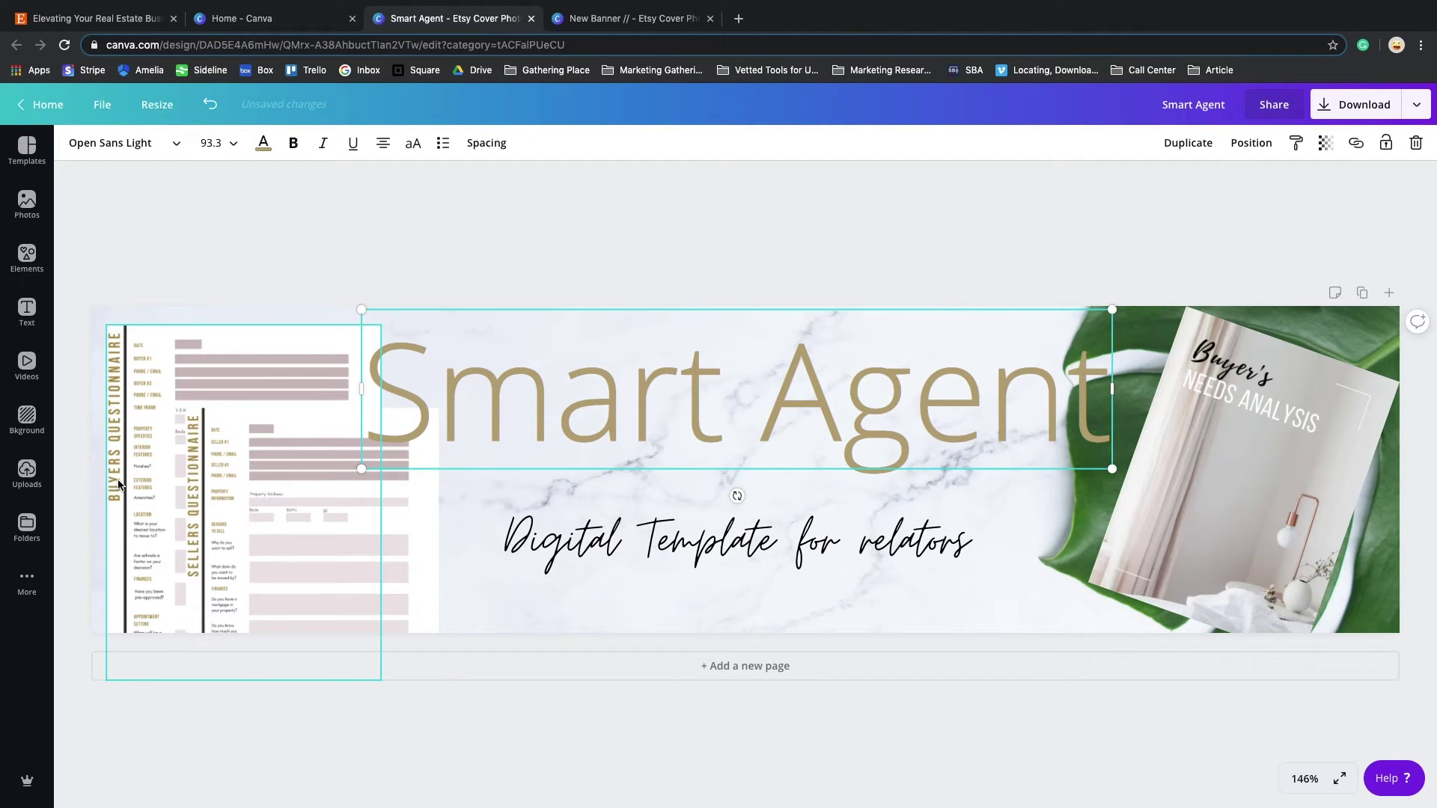
left_click_drag(132, 484, 127, 485)
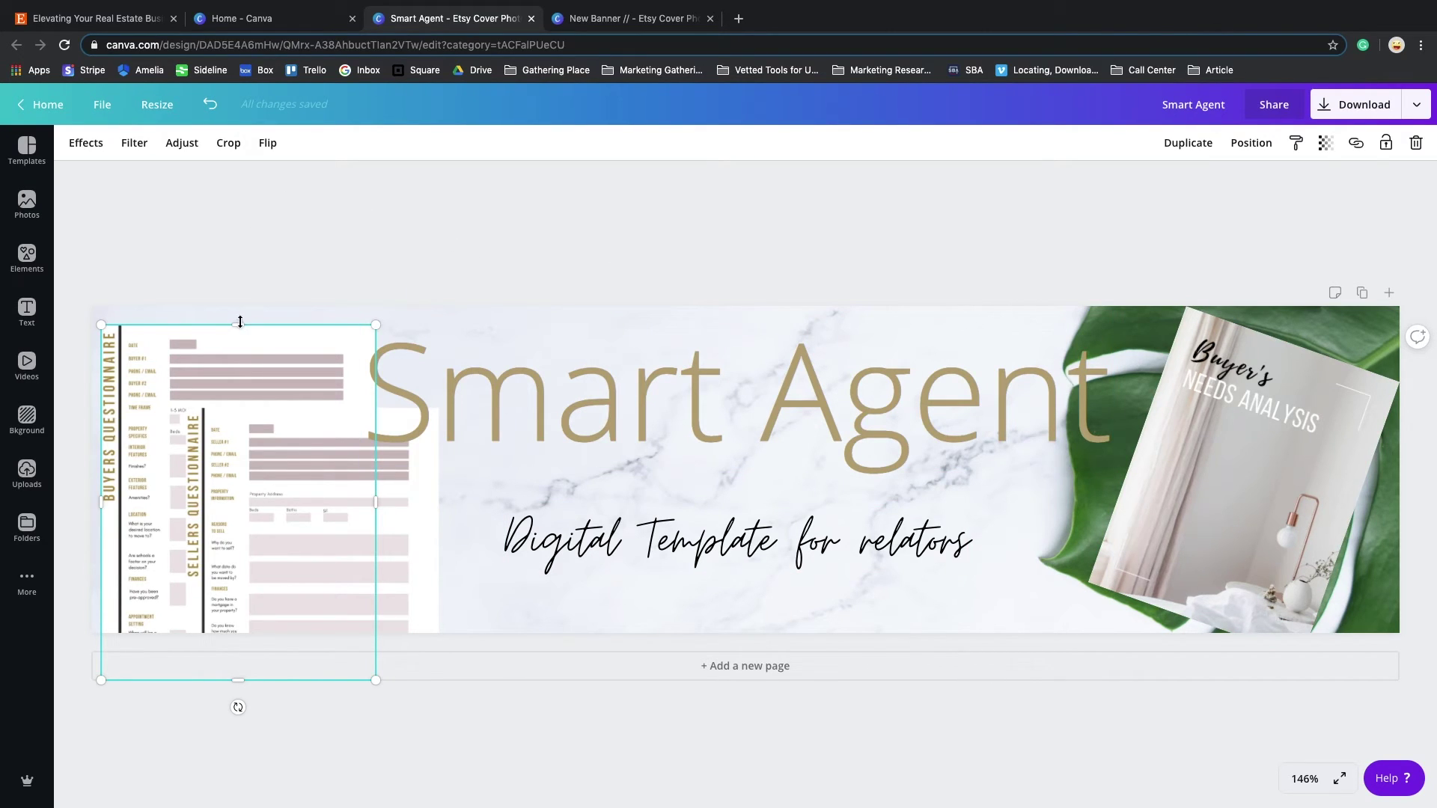
left_click(934, 379)
left_click_drag(934, 378, 935, 396)
left_click_drag(779, 550, 778, 541)
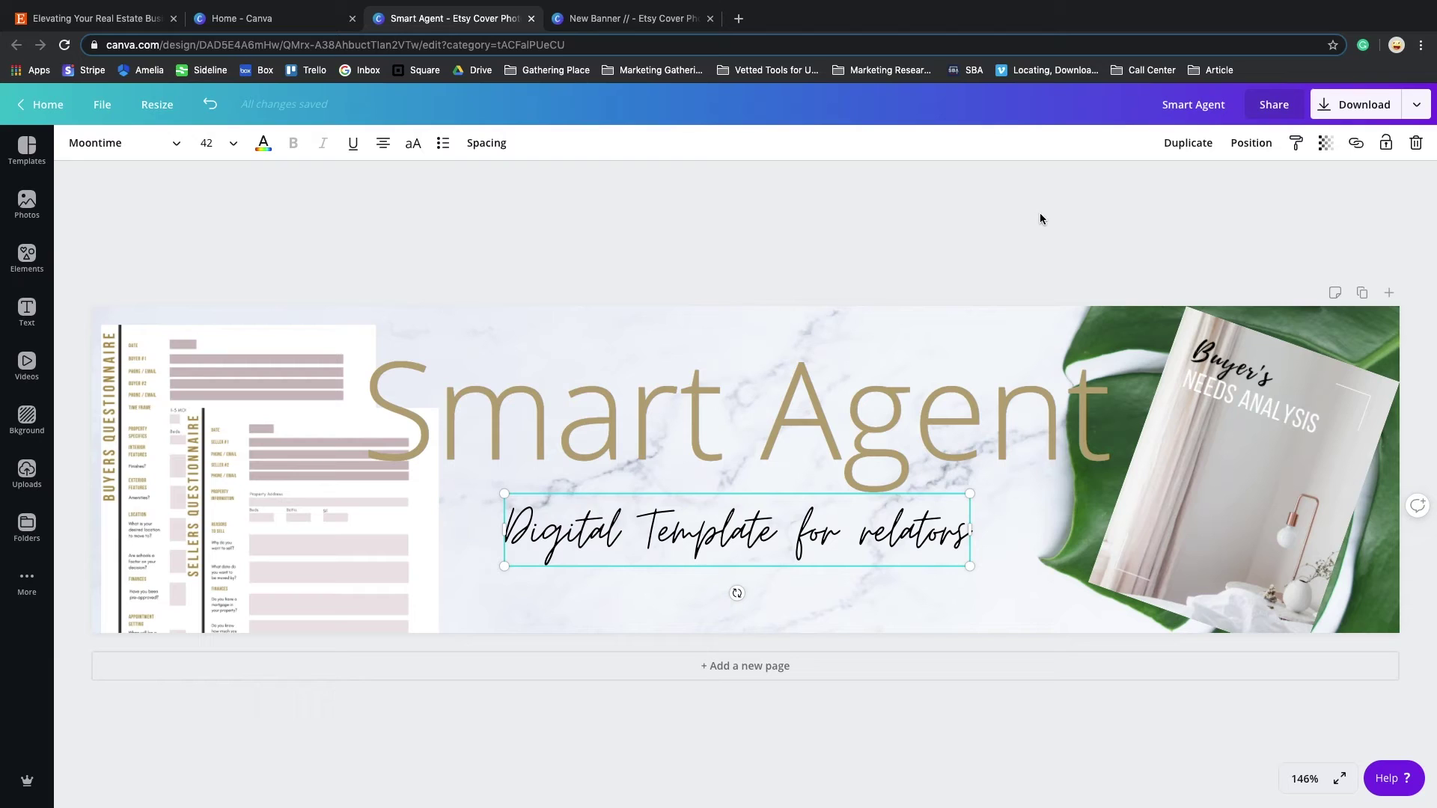
Step: Export the banner as a 3x-size PNG, 3600 × 900 px
left_click(1344, 116)
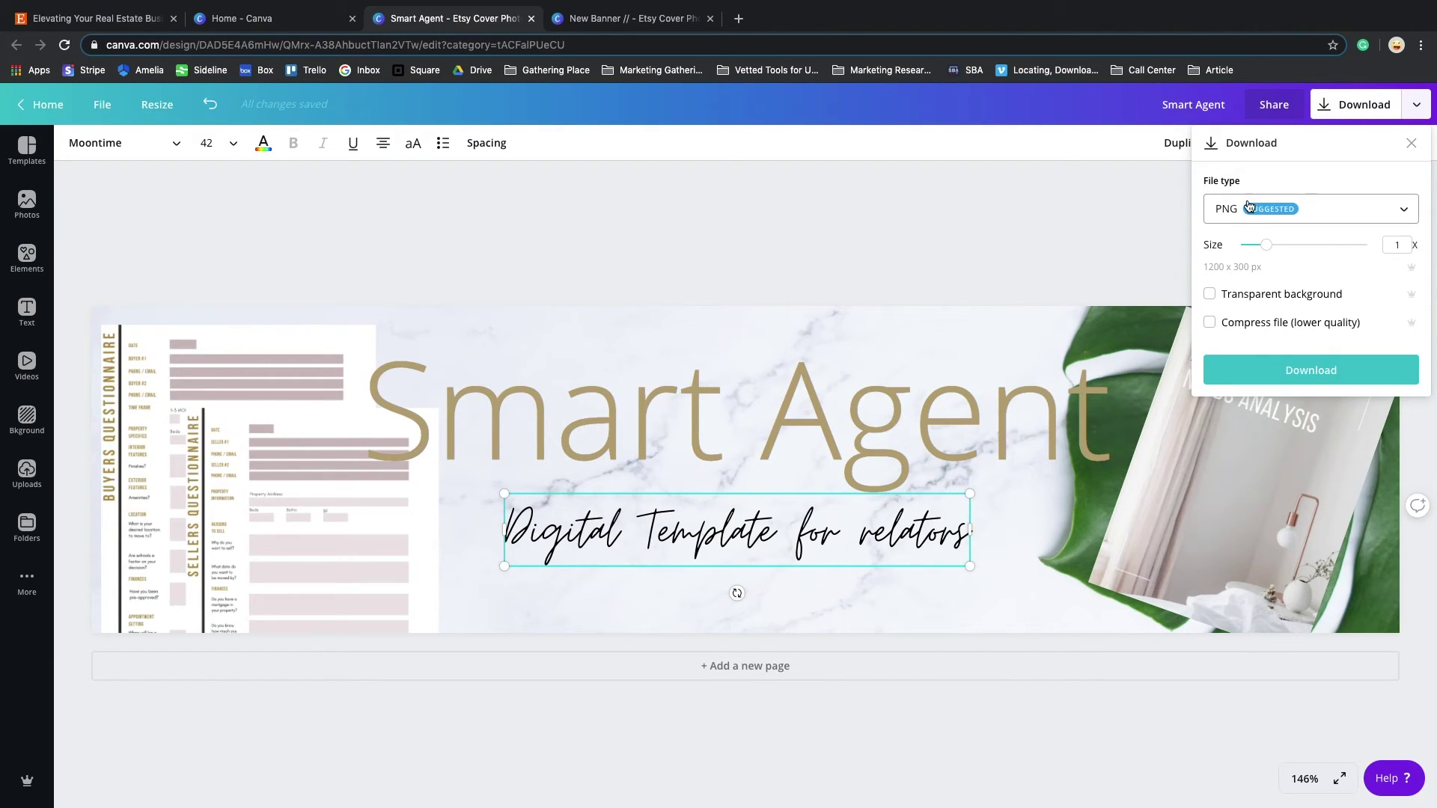
left_click_drag(1266, 245, 1379, 250)
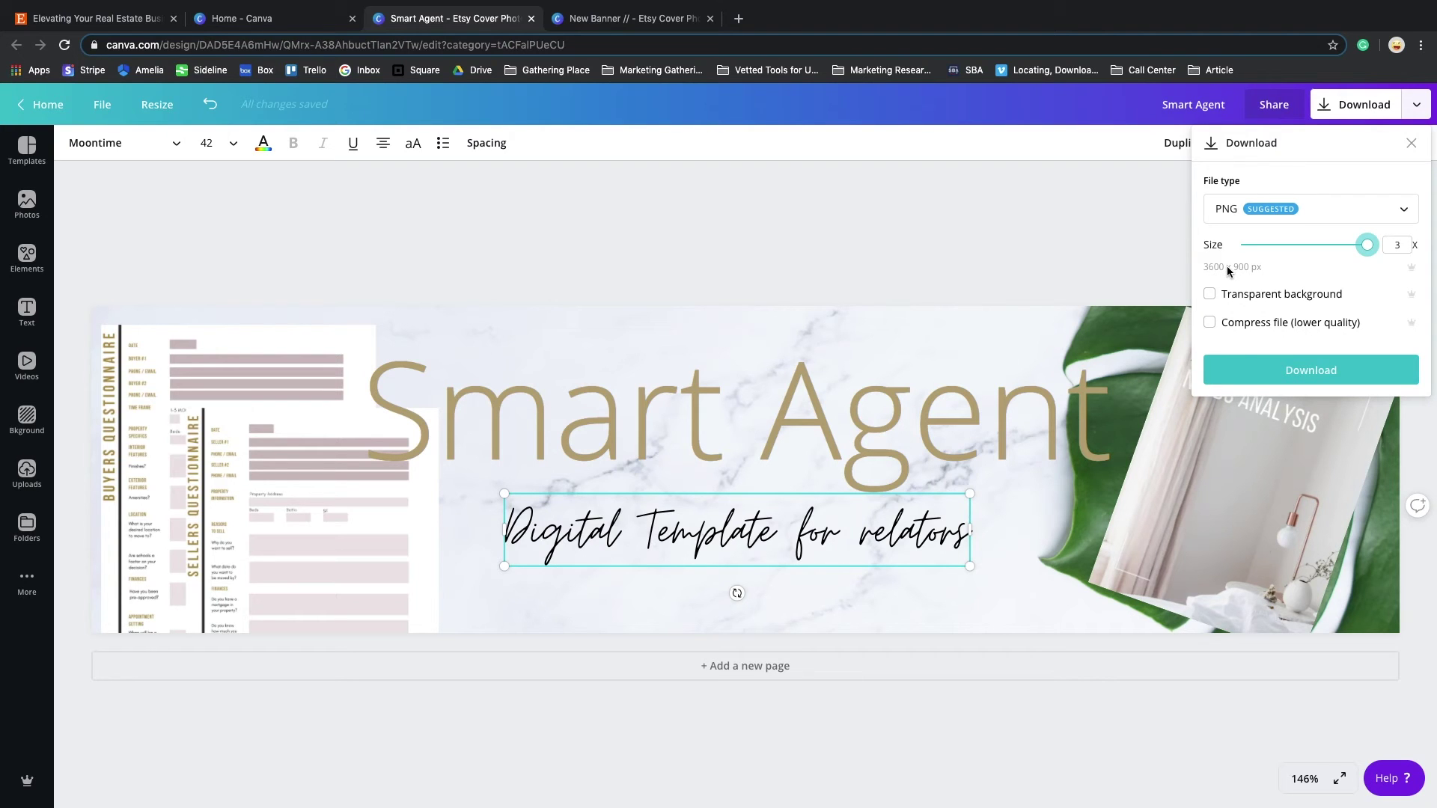
left_click(1256, 369)
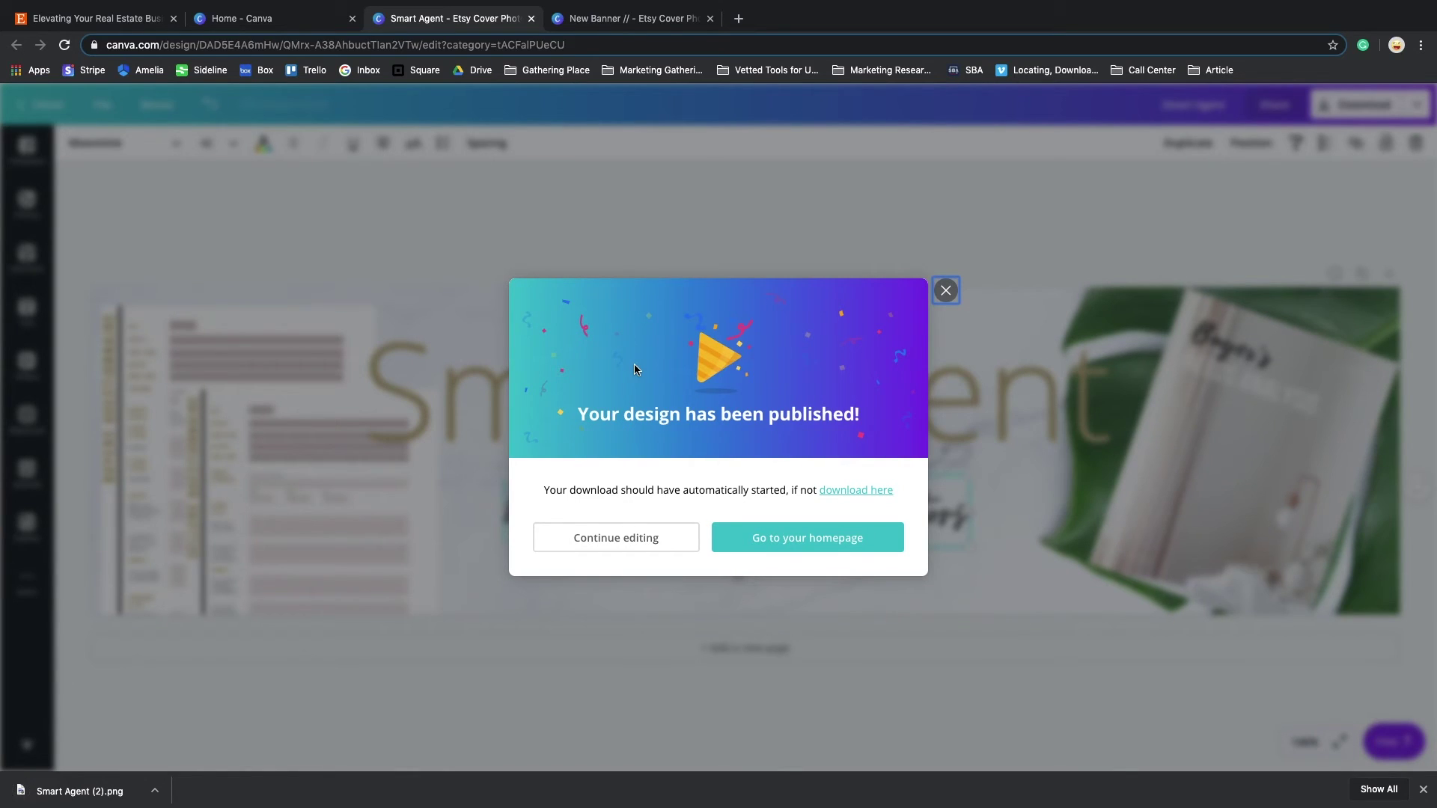
Step: Replace the old Etsy shop banner image with Smart Agent (2).png to preview it
left_click(120, 12)
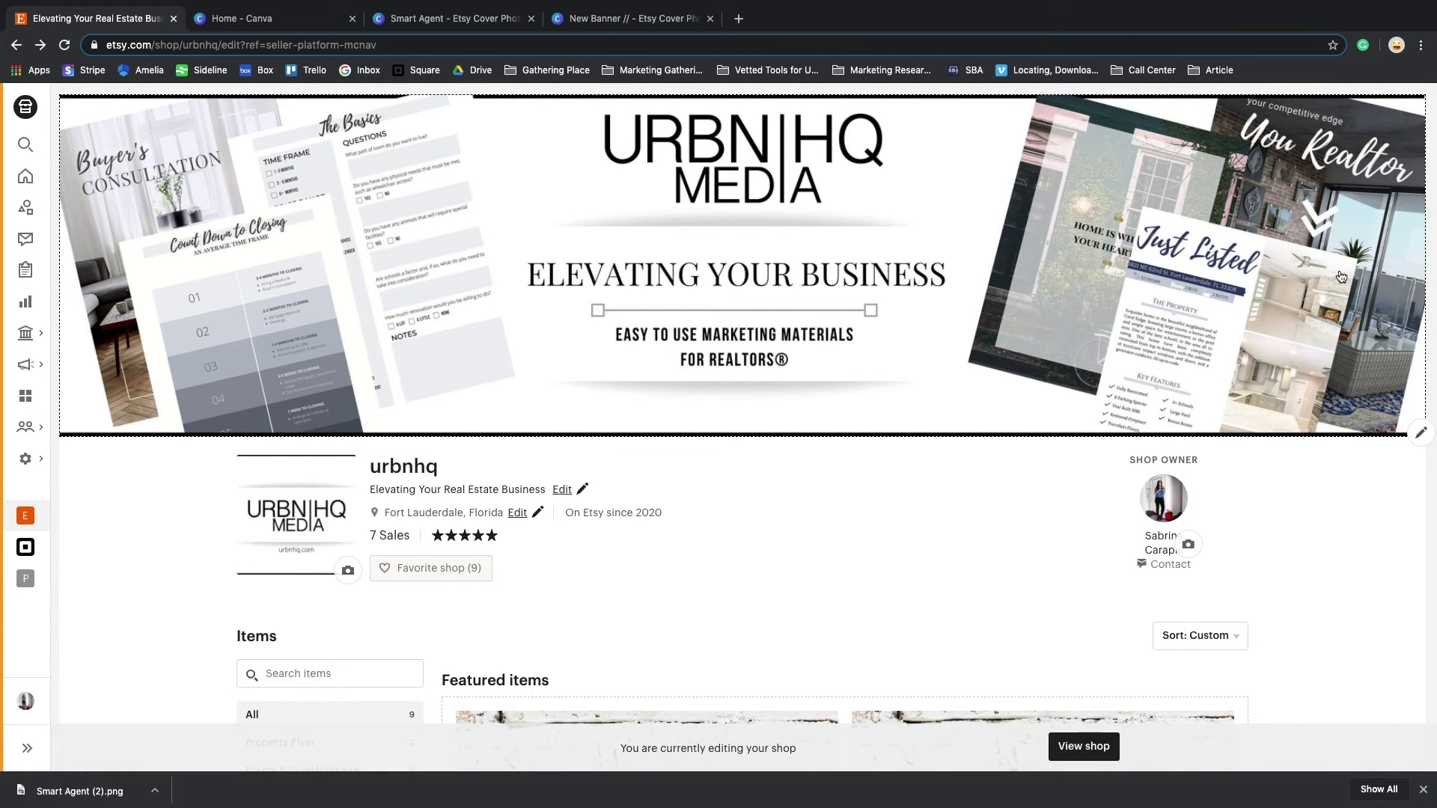
left_click(1421, 433)
left_click(1407, 124)
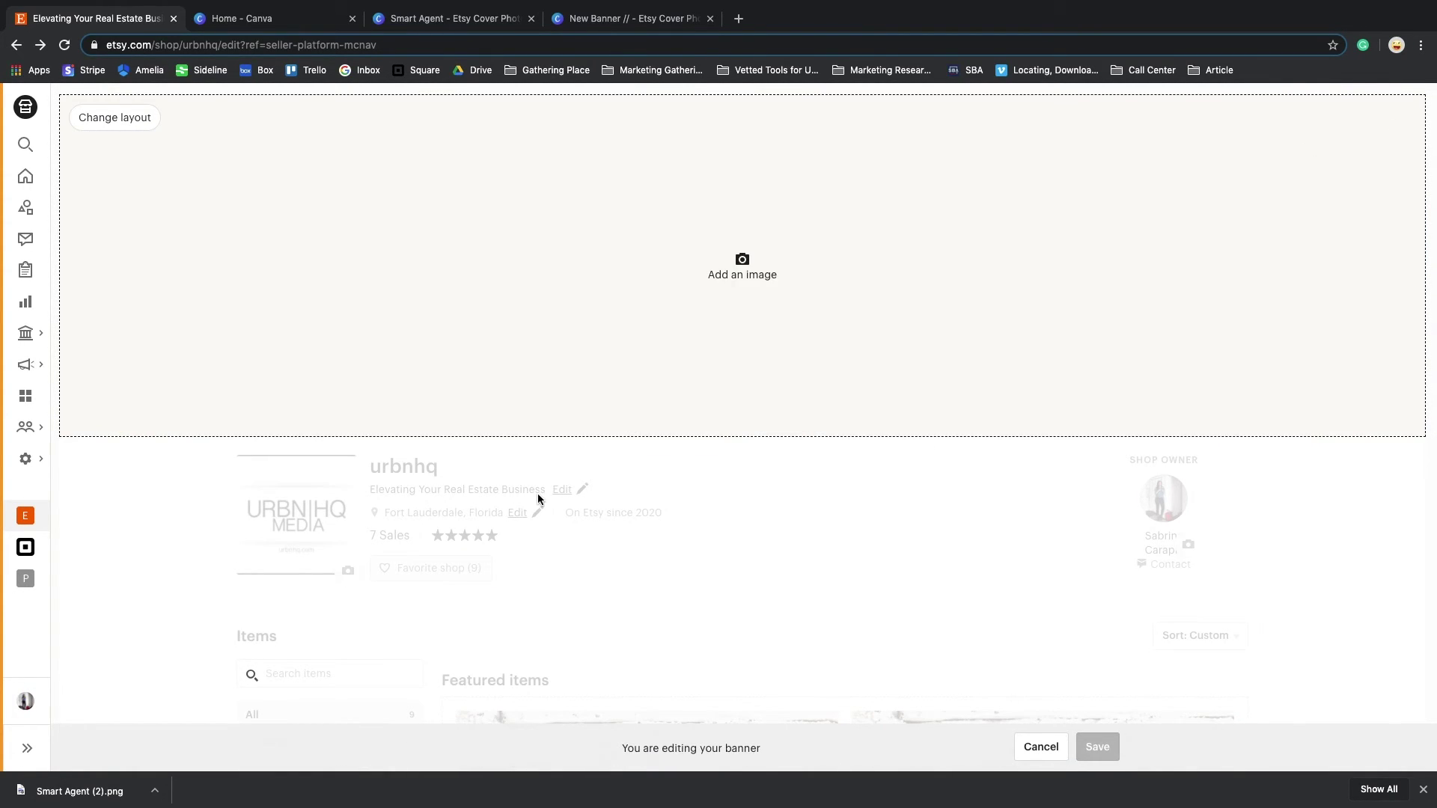
left_click_drag(41, 791, 718, 251)
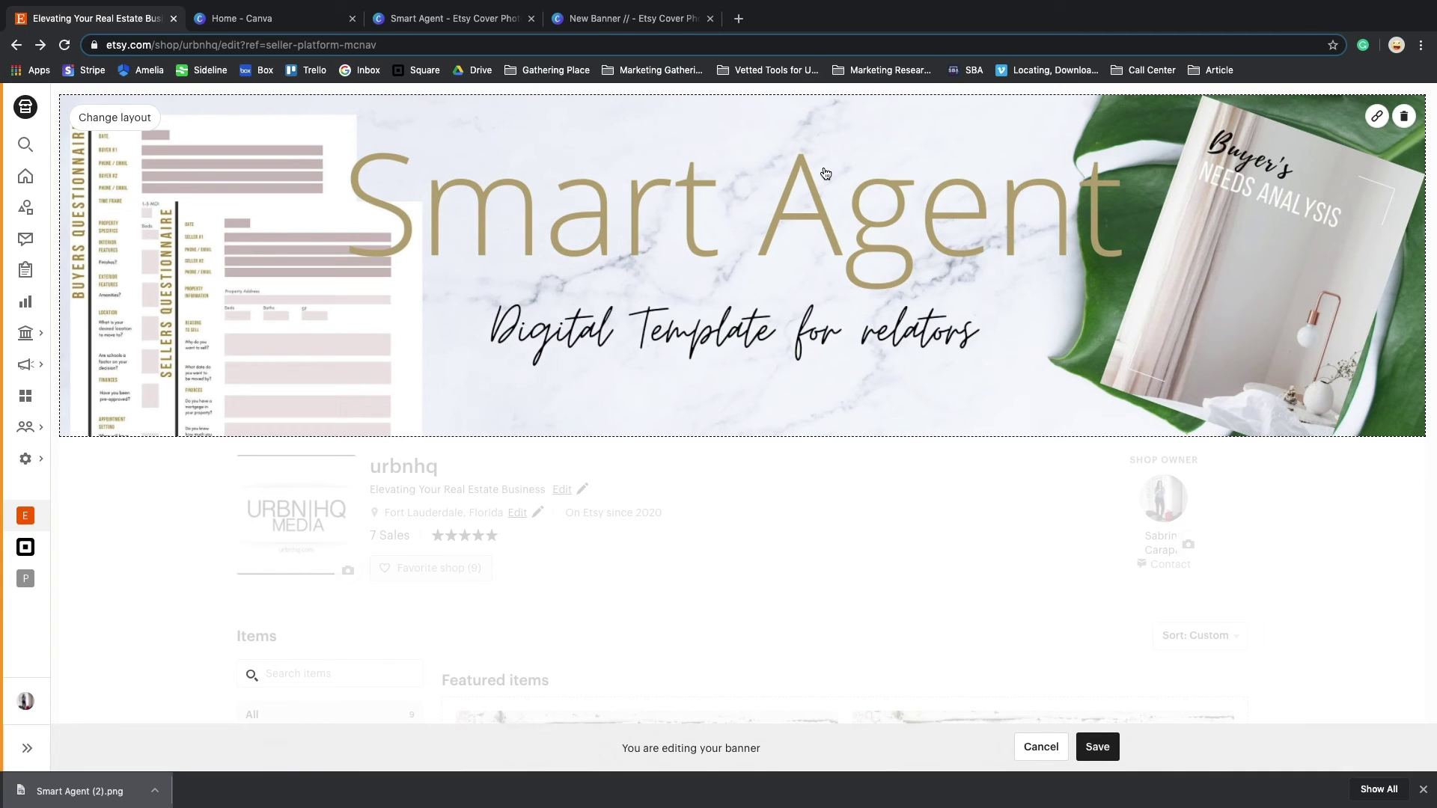
left_click(603, 19)
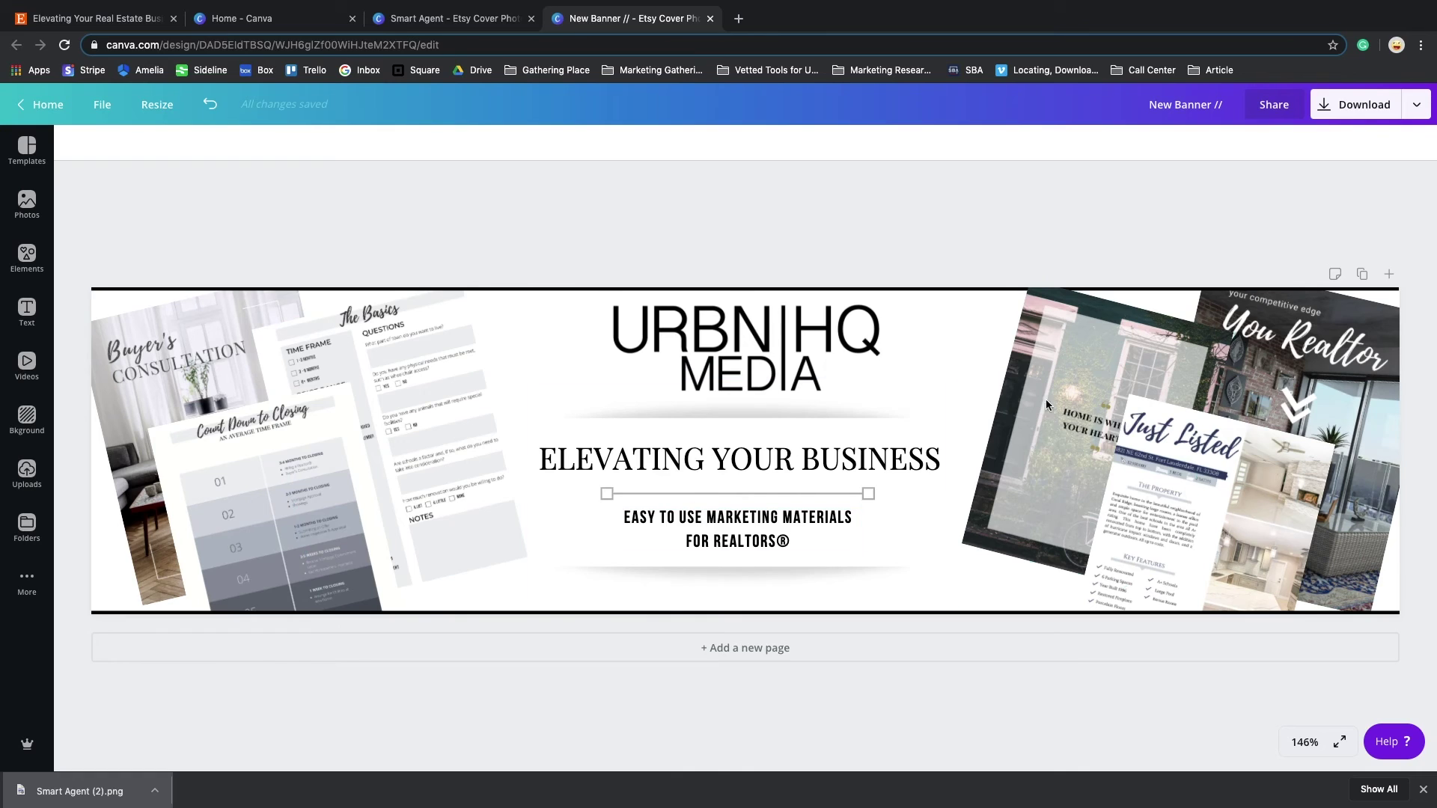
Step: Return to the Smart Agent design in Canva via the home page and design list
left_click(432, 22)
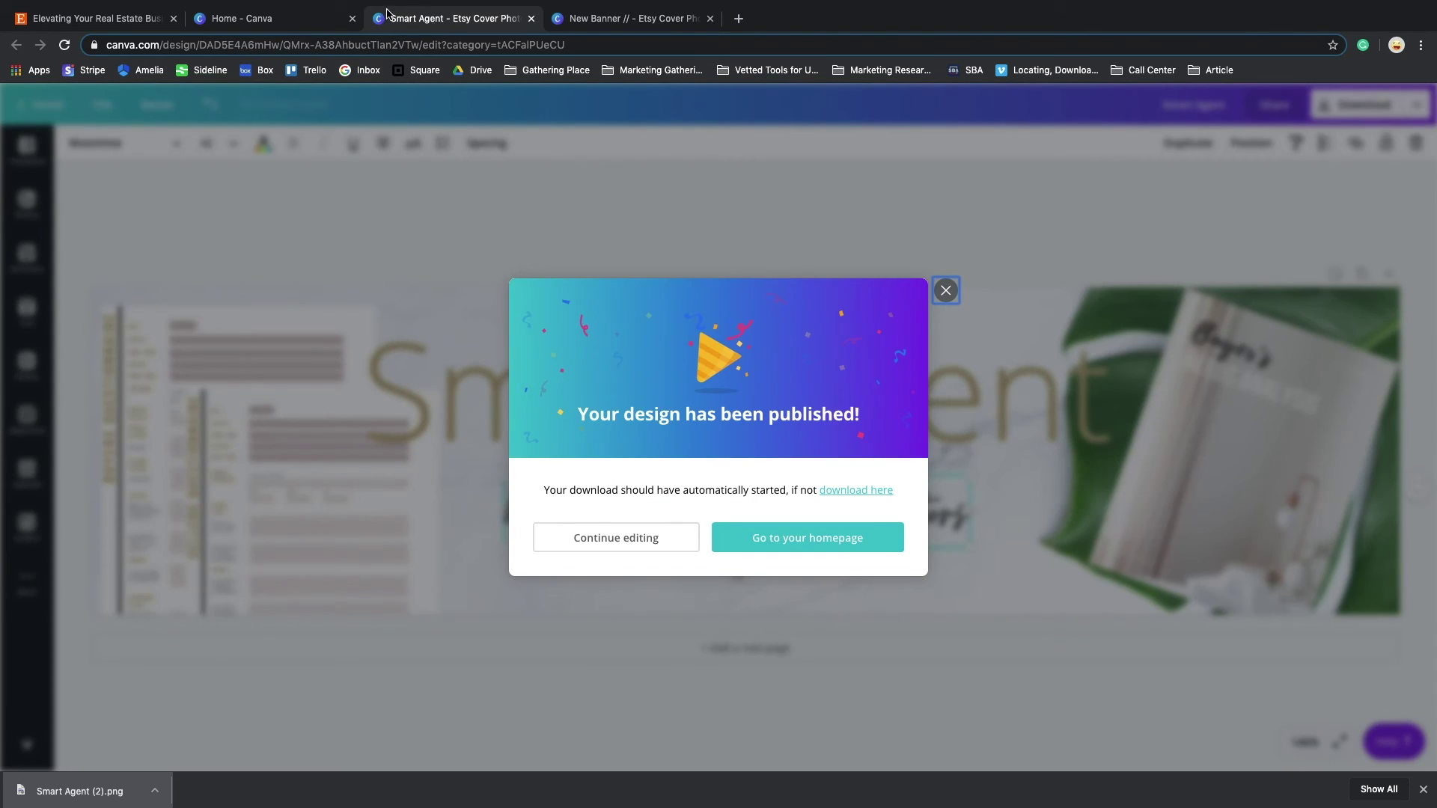
left_click(289, 15)
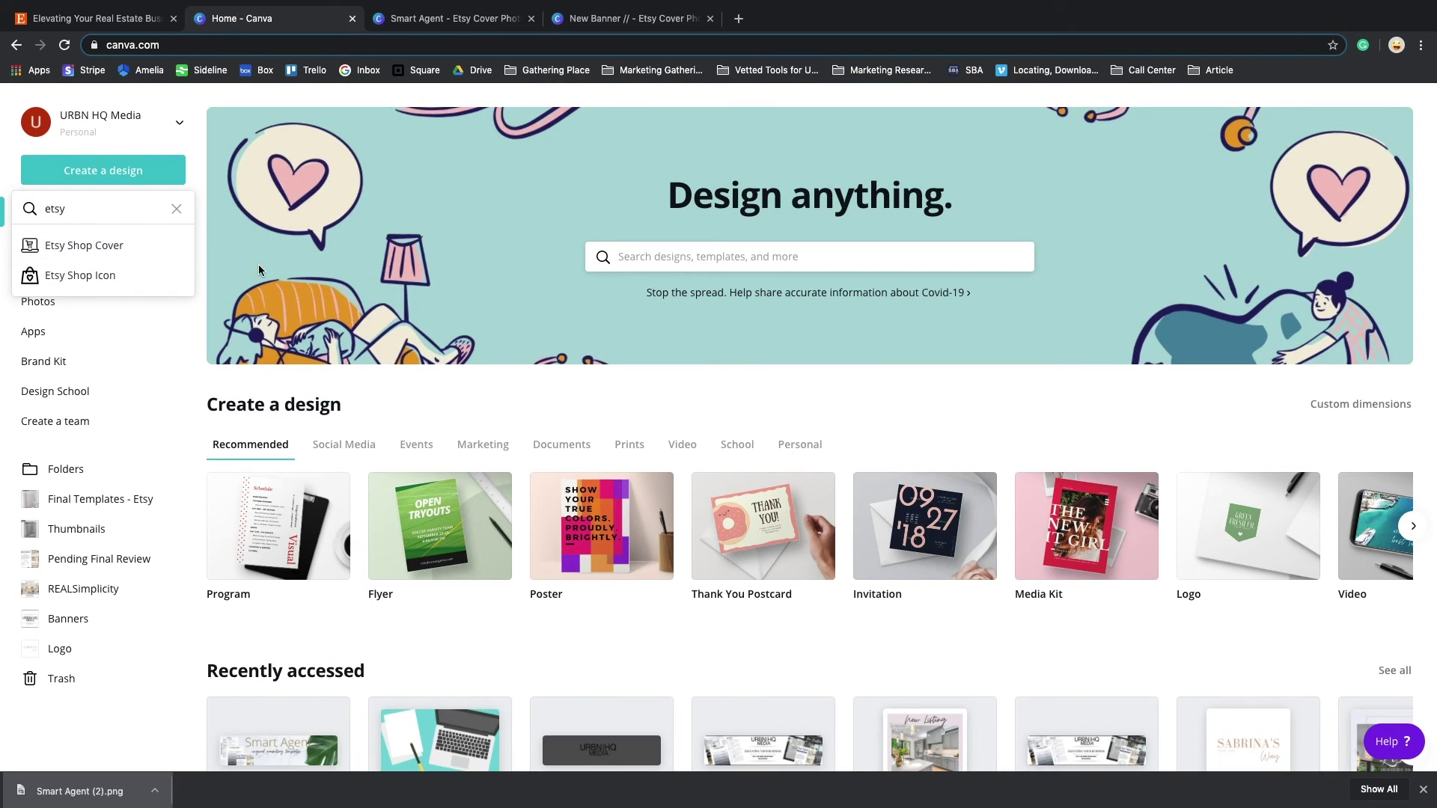
left_click(174, 212)
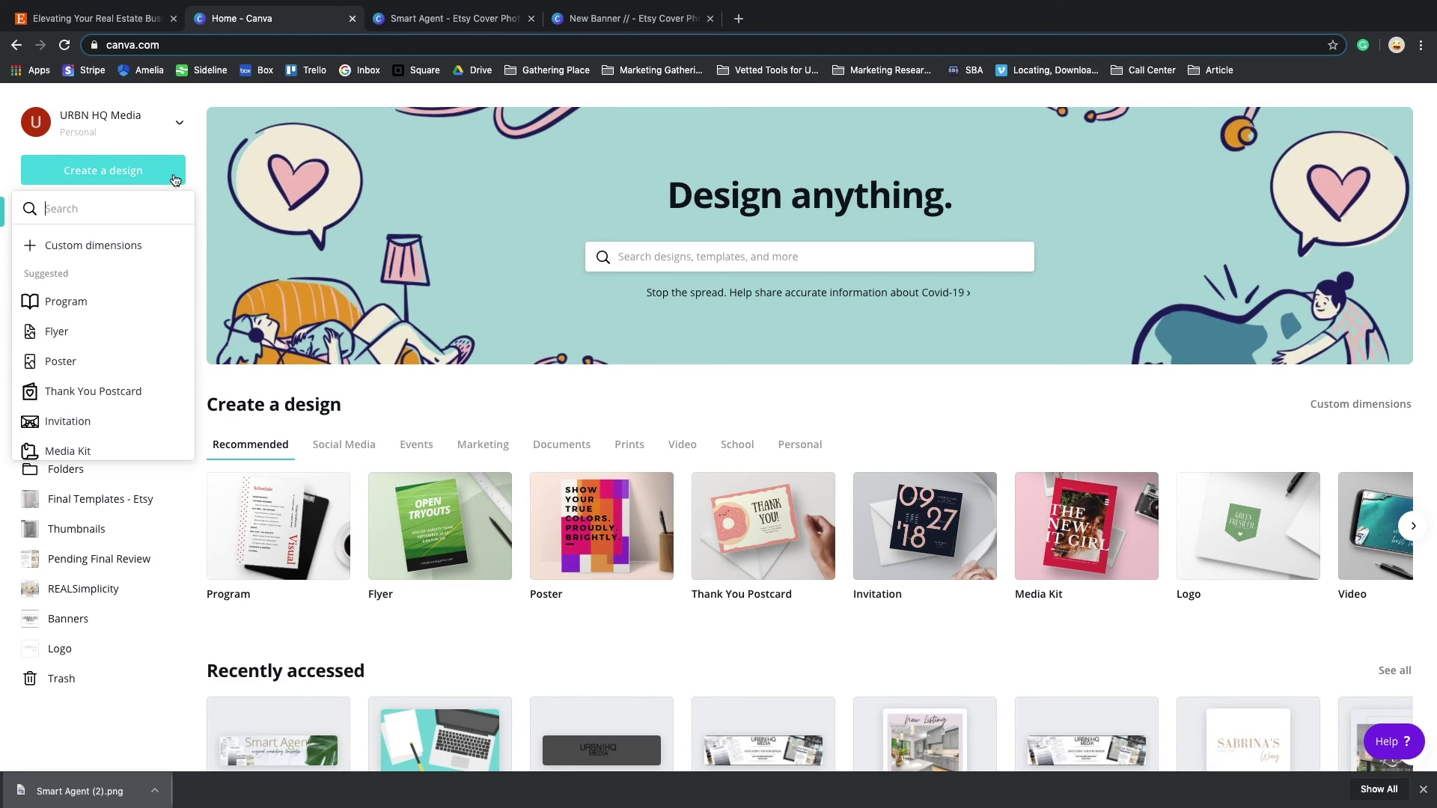
left_click(437, 387)
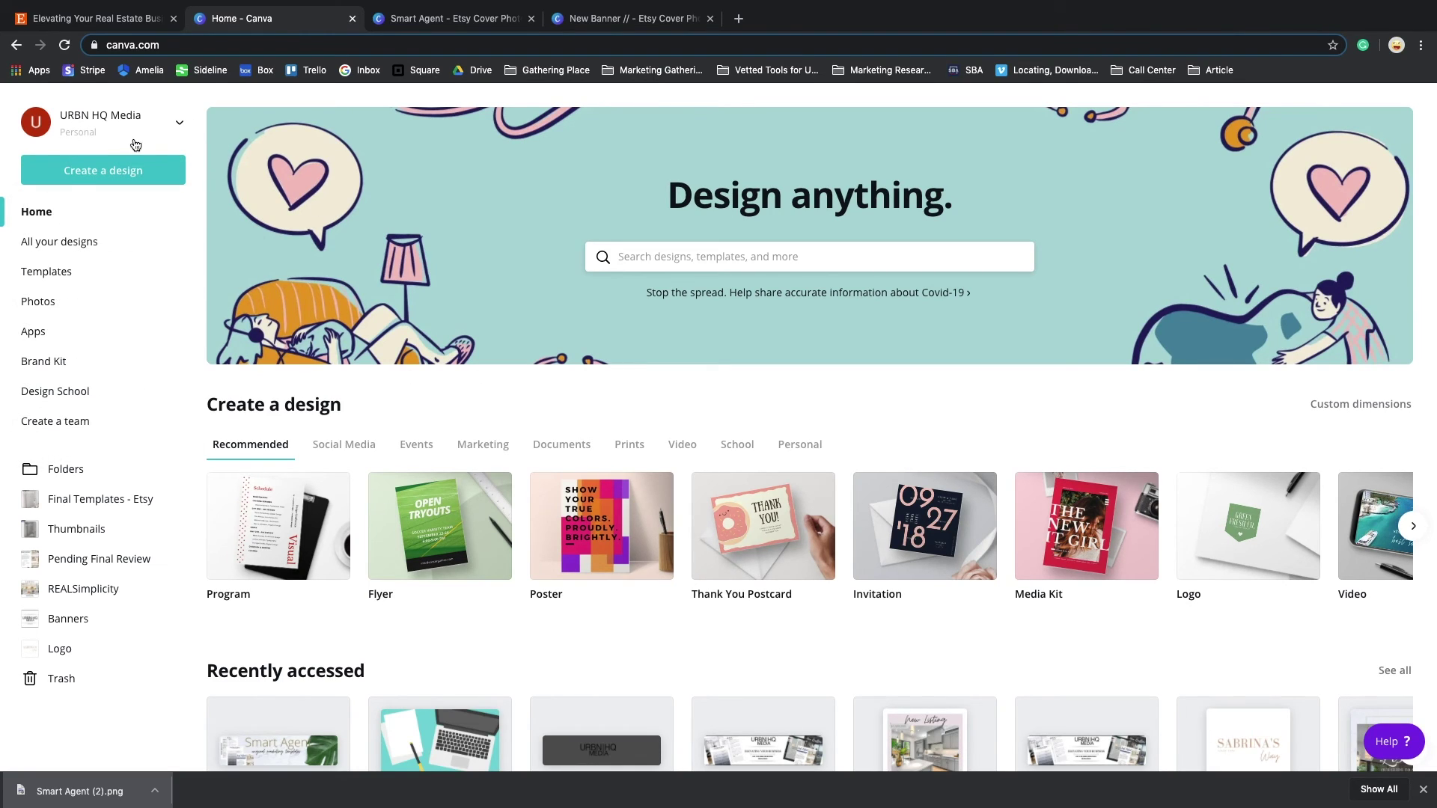
left_click(53, 170)
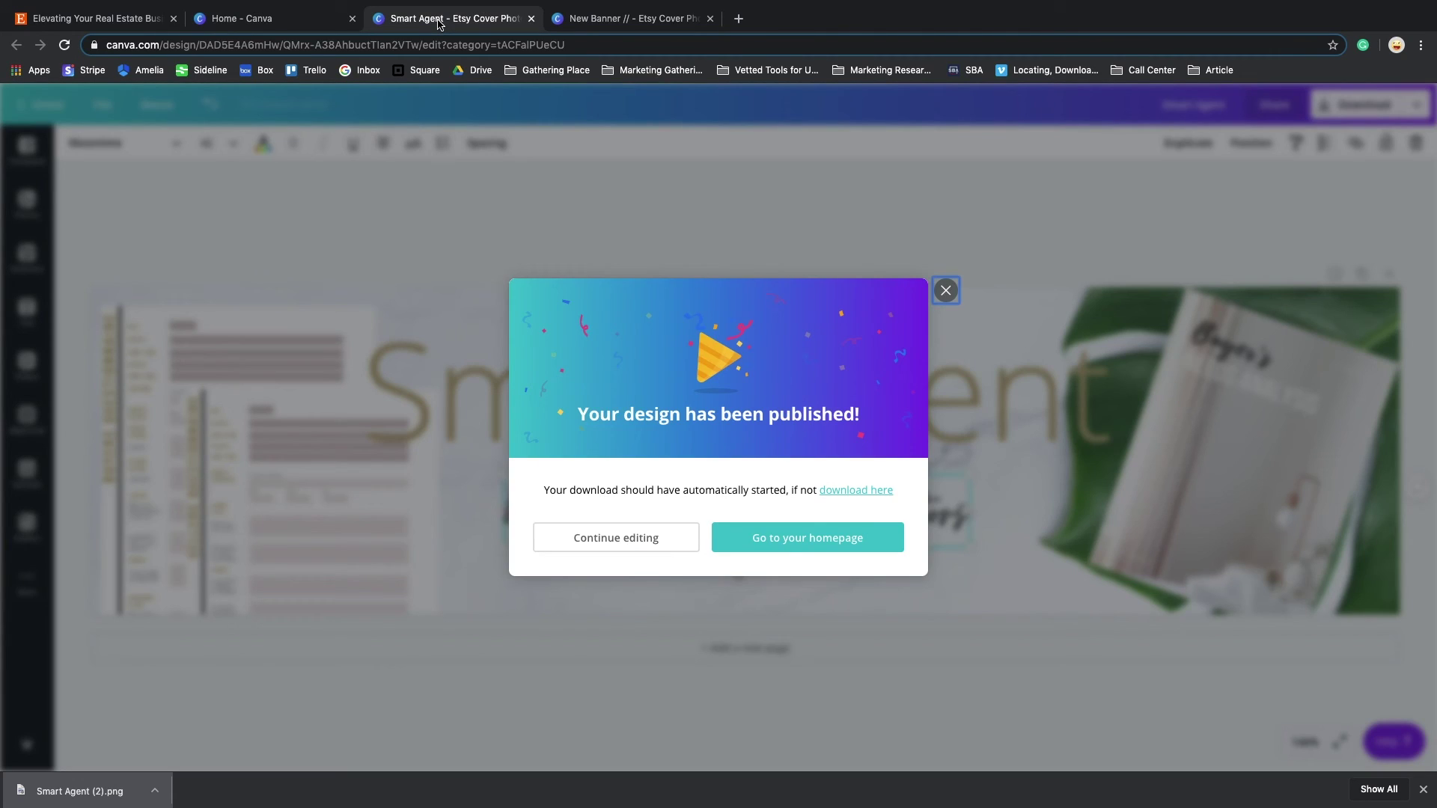
Step: Dismiss the published message and set the PNG download size to 3x
left_click(946, 291)
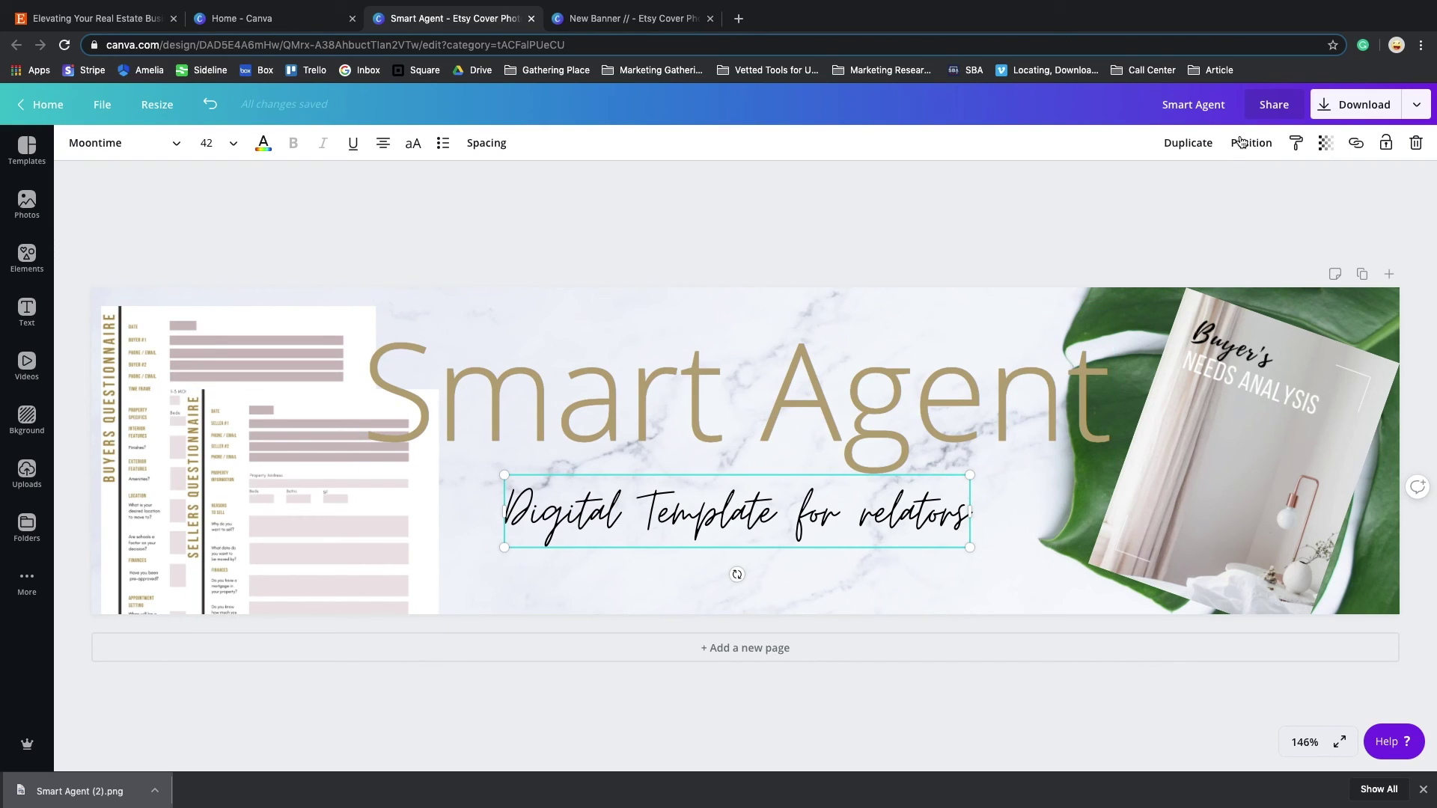
left_click(1324, 107)
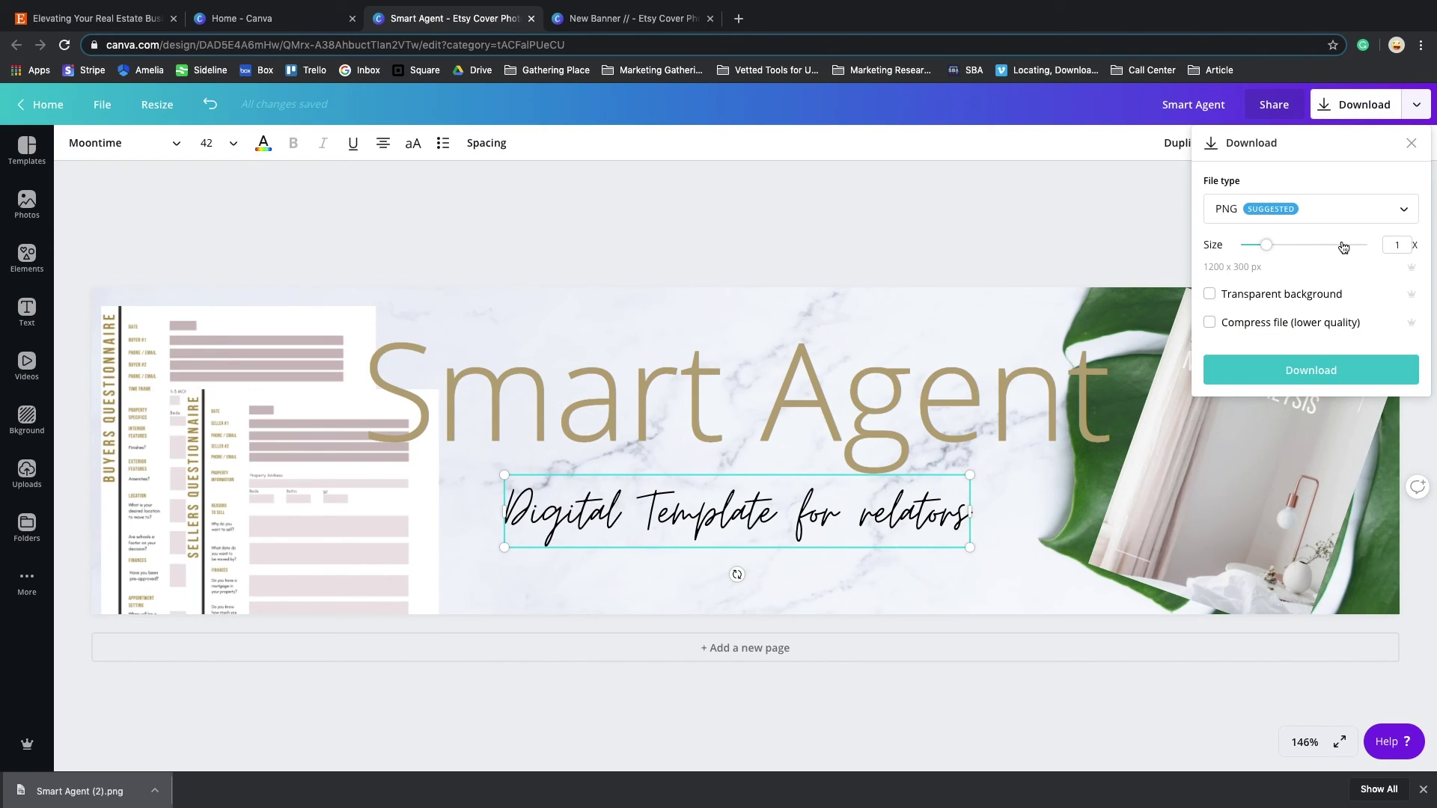
left_click_drag(1264, 246, 1366, 250)
Step: Go back to the Etsy banner editor showing the Smart Agent cover preview
left_click(112, 18)
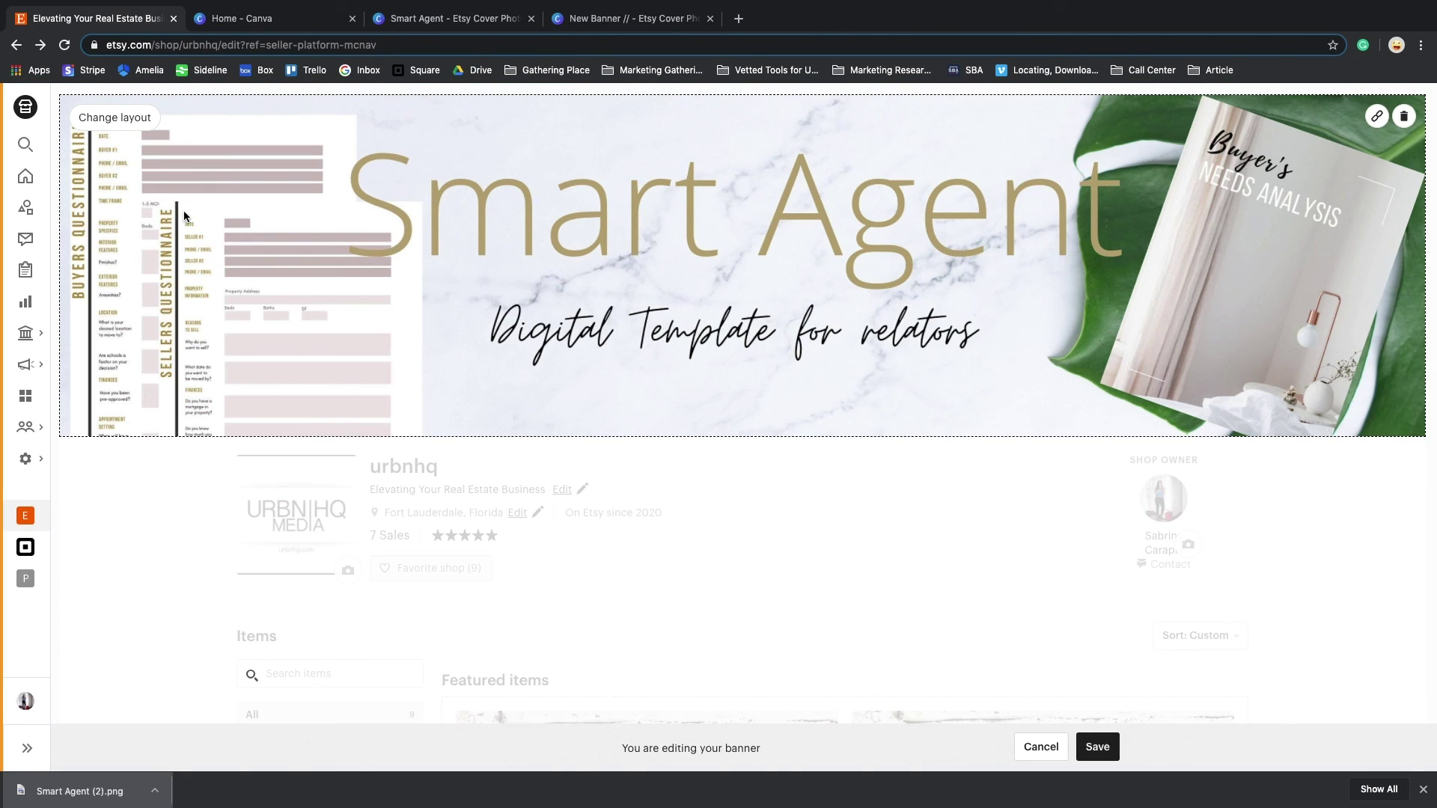